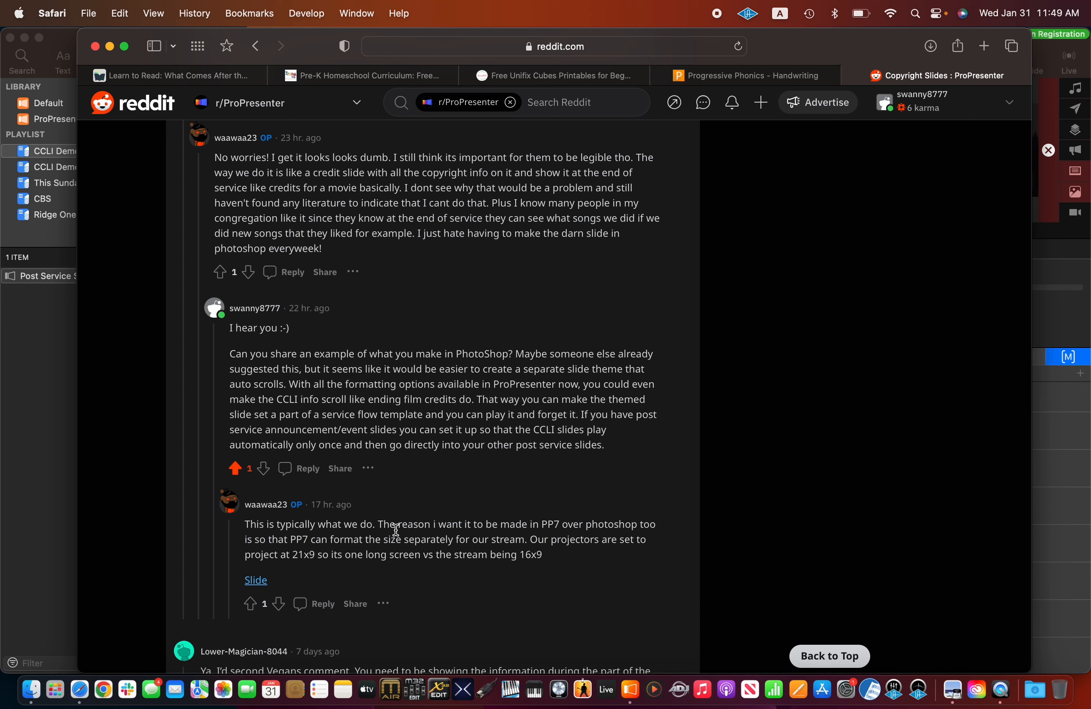
# Step: Examine the sample Musical Copyrights image zXvayqH.jpeg in Preview and switch to the ProPresenter presentation
pyautogui.hotkey('ctrl', 'Up')
pyautogui.click(631, 182)
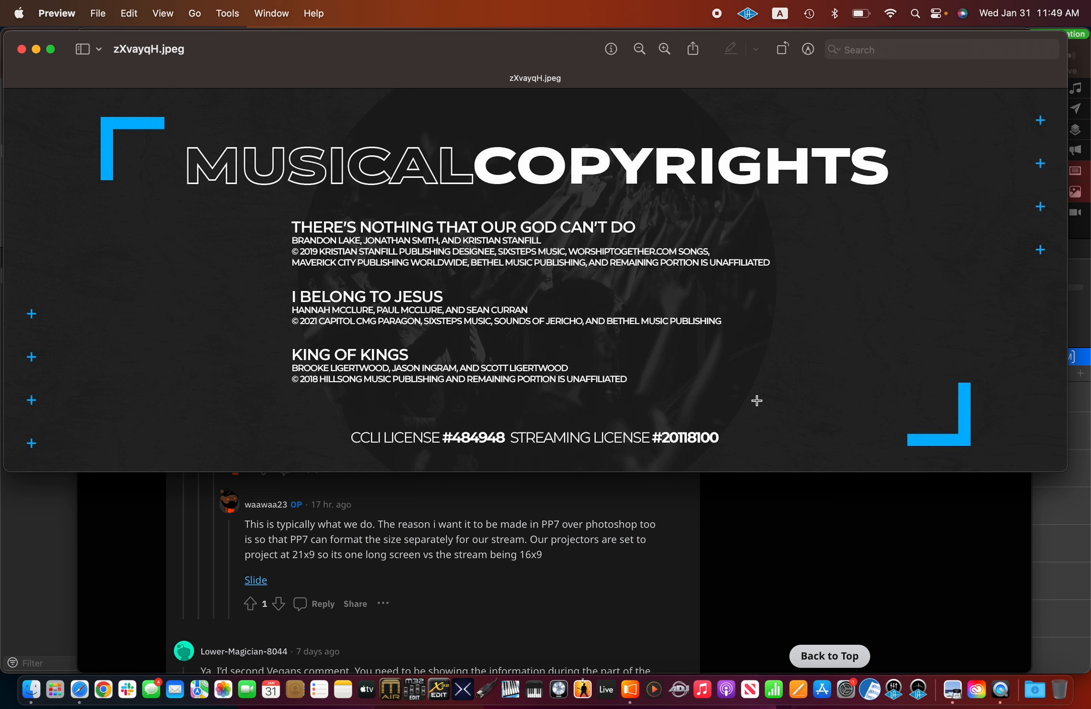
pyautogui.hotkey('ctrl', 'Up')
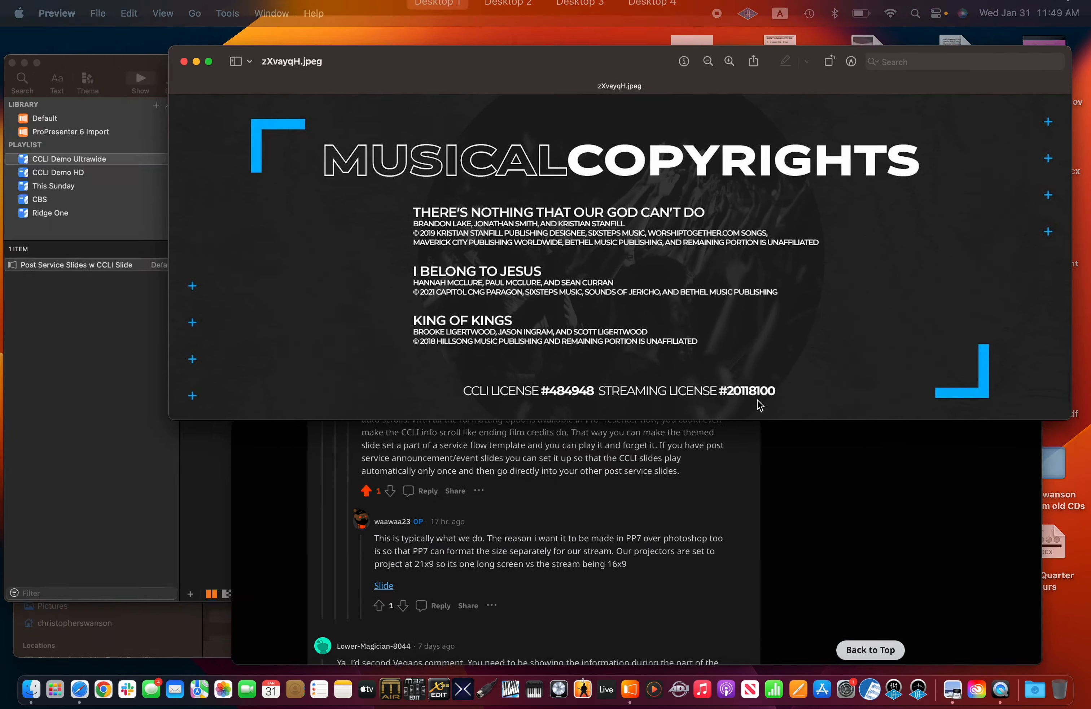
pyautogui.click(377, 323)
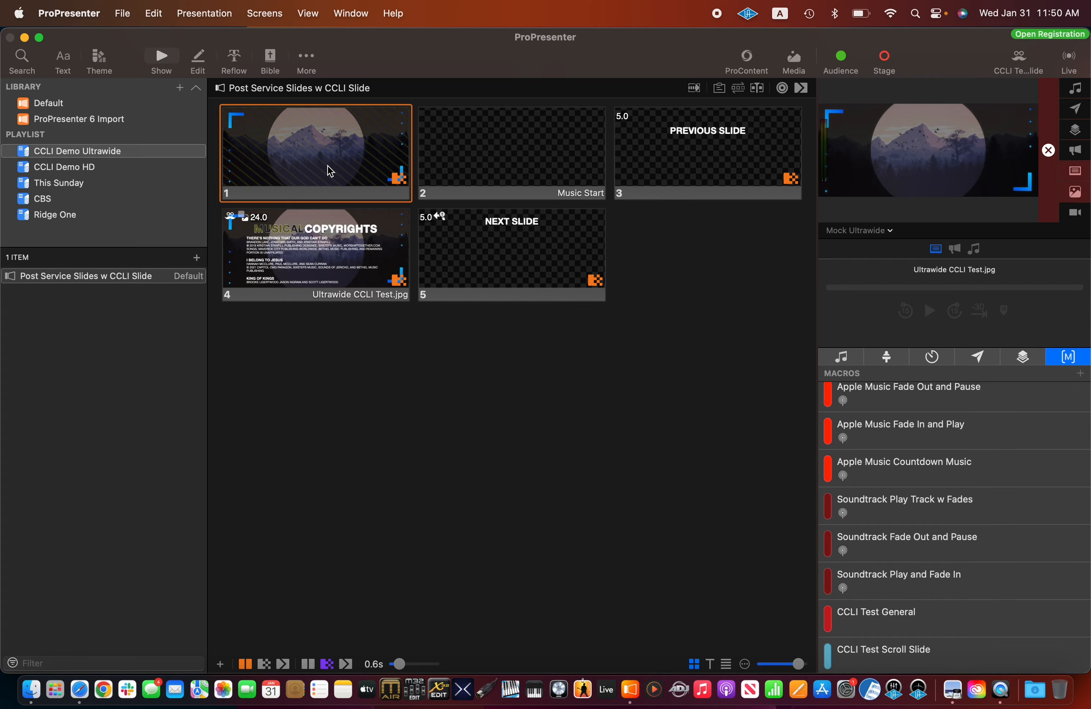
# Step: Compare the sample copyright image in Preview with the post-service slides, returning to ProPresenter
pyautogui.hotkey('ctrl', 'Up')
pyautogui.click(555, 209)
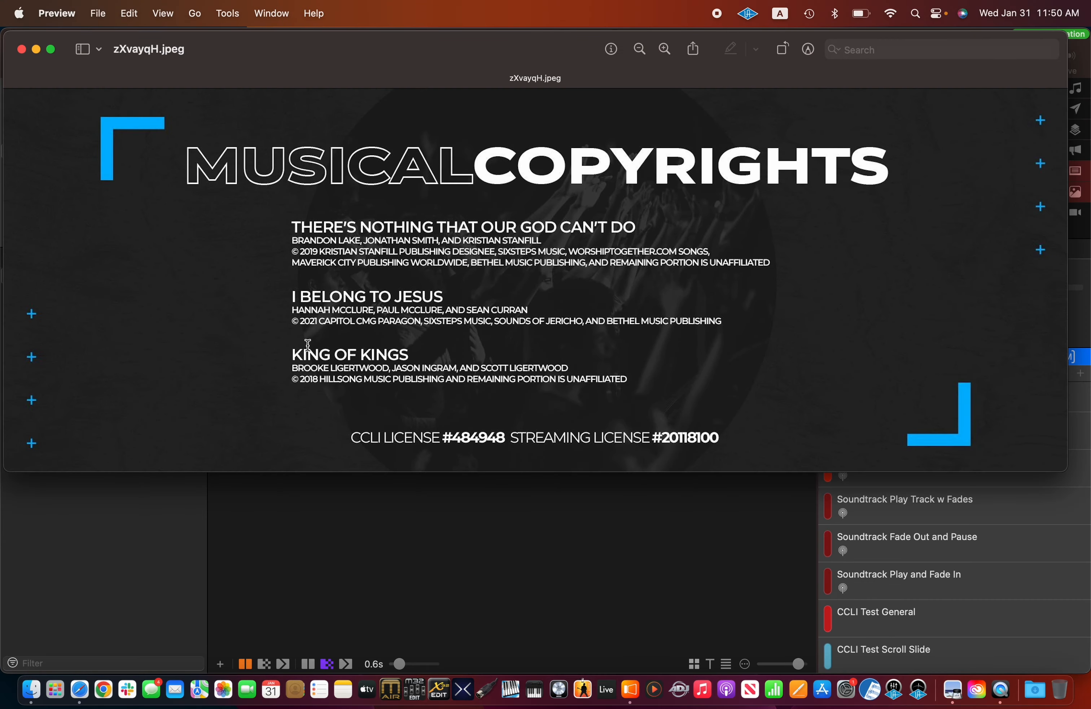
pyautogui.hotkey('ctrl', 'Up')
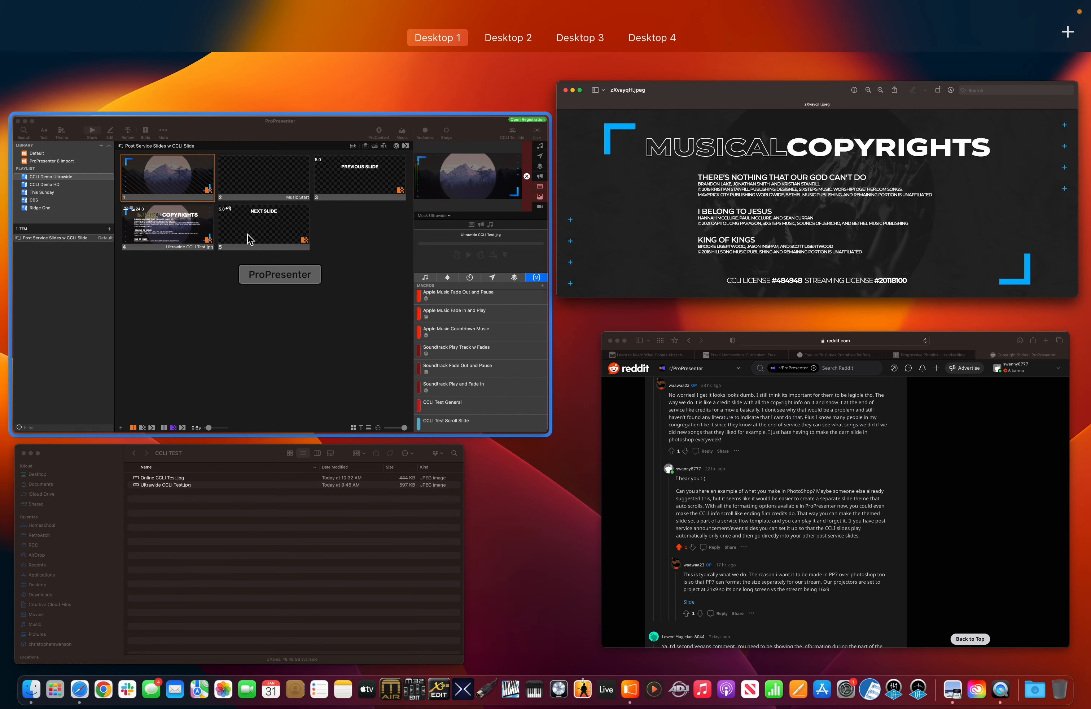
pyautogui.click(307, 345)
# Step: Open slide 1 for editing and hide both plus-sign text objects and both L Shapes
pyautogui.rightClick(276, 179)
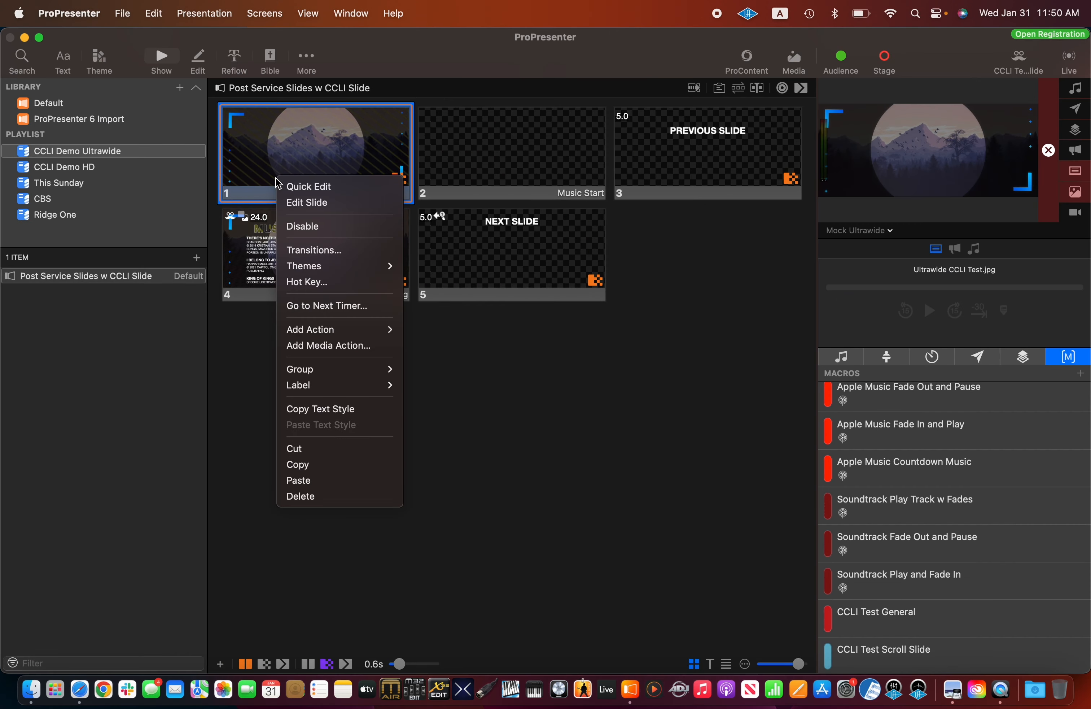
pyautogui.click(312, 204)
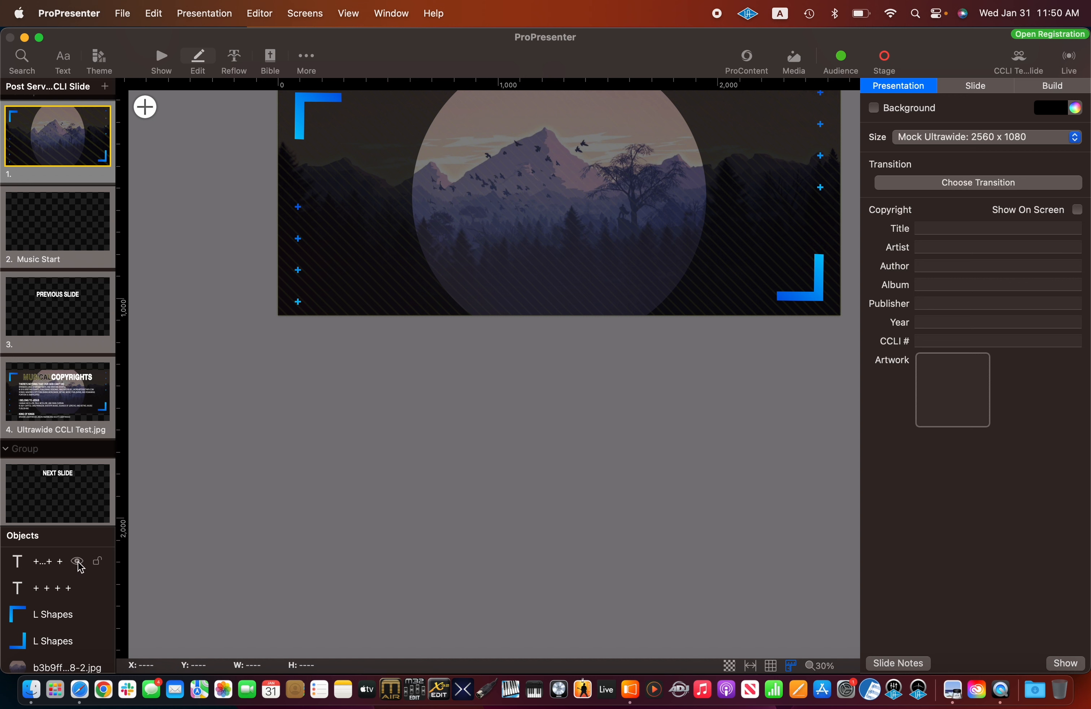
pyautogui.click(77, 561)
pyautogui.click(77, 588)
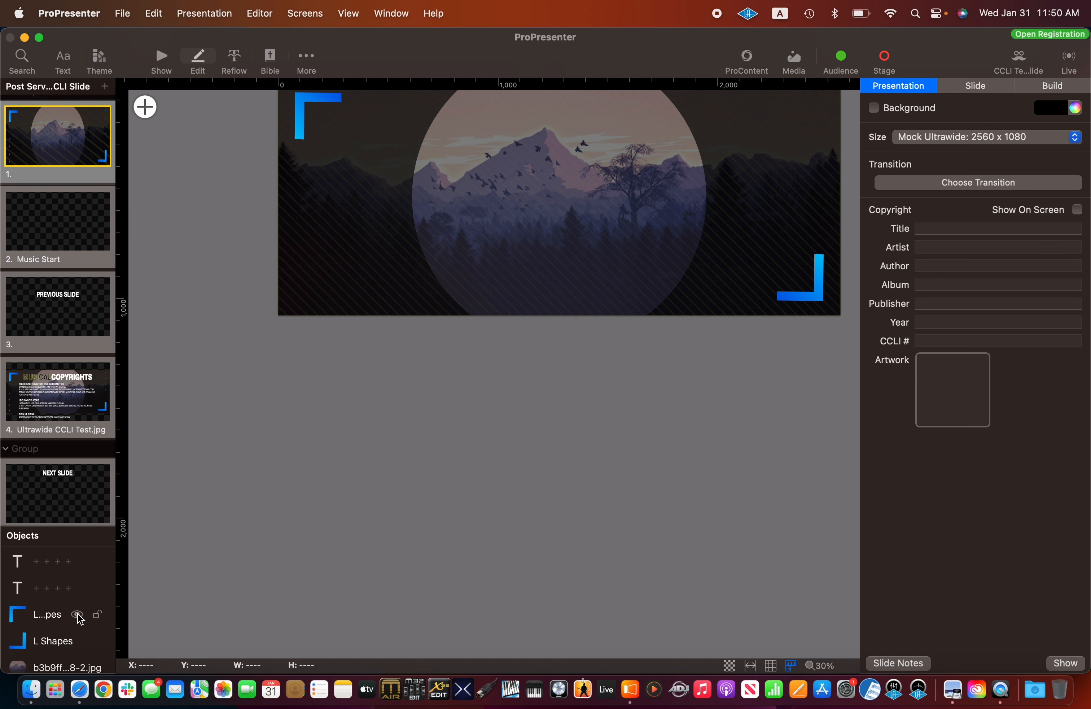
pyautogui.click(77, 615)
pyautogui.scroll(-2, 78, 617)
pyautogui.click(77, 590)
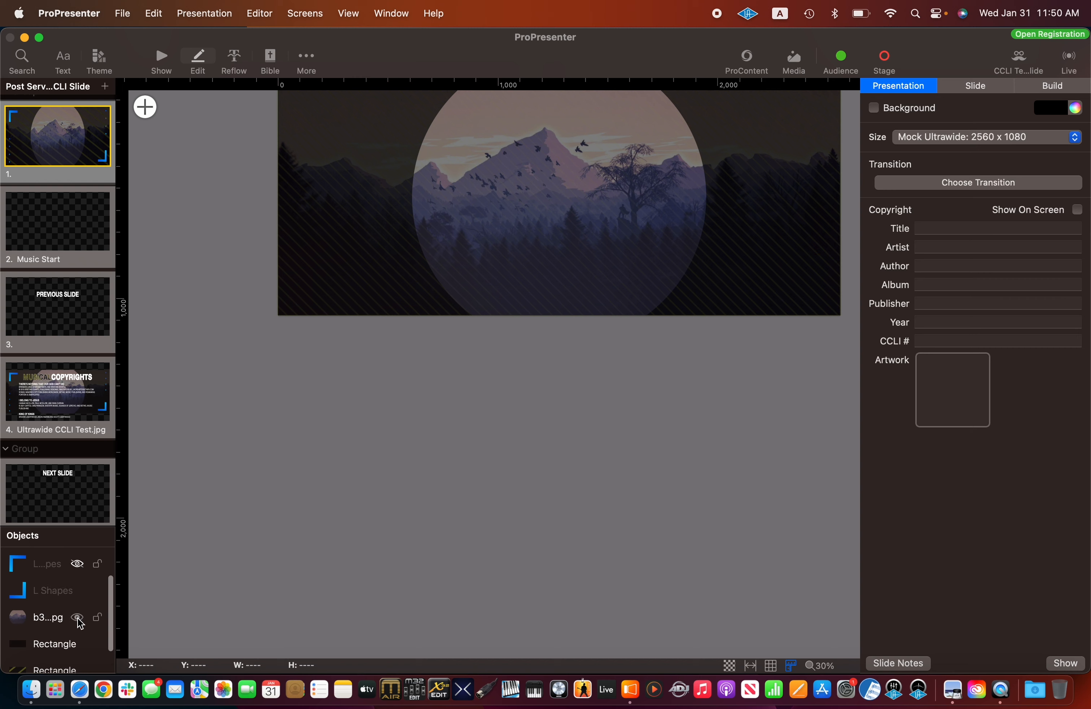
# Step: Hide the circular mountain image and both rectangles so only slide 1's full-width background picture remains shown
pyautogui.click(77, 618)
pyautogui.scroll(-2, 80, 625)
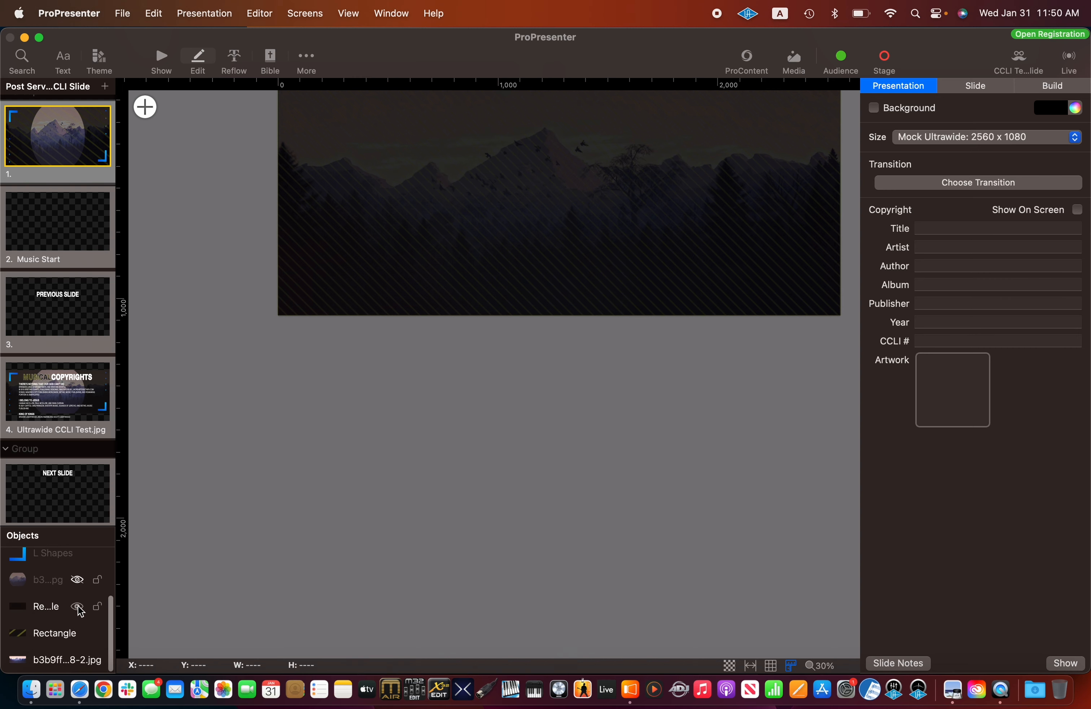
pyautogui.click(77, 606)
pyautogui.click(77, 633)
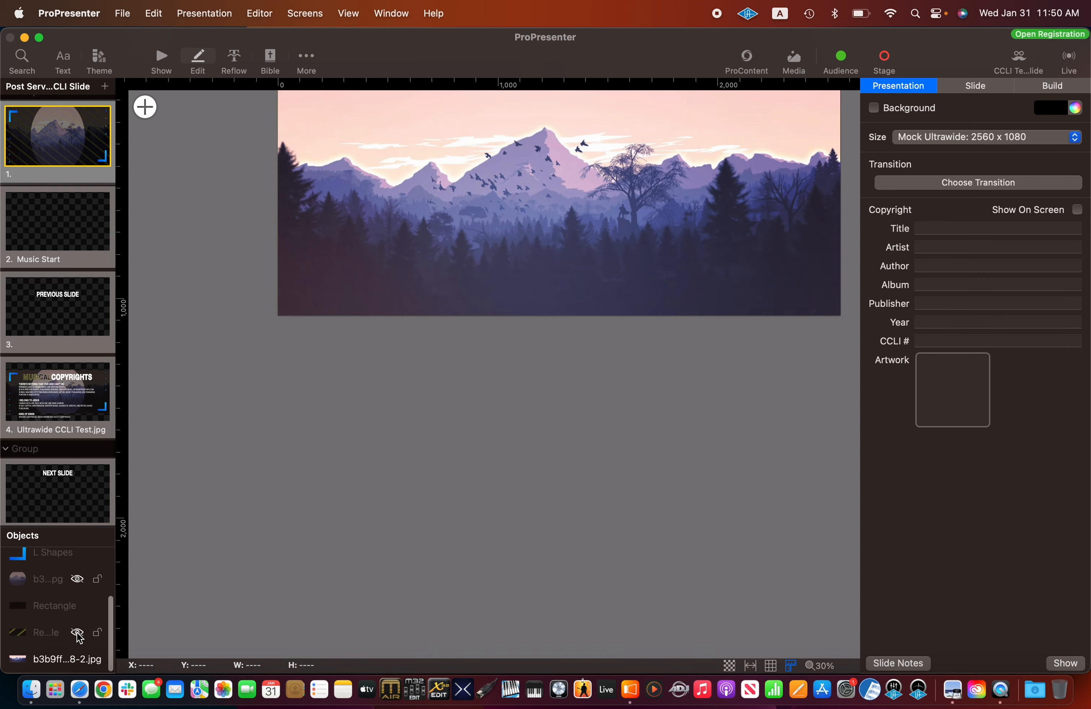
pyautogui.scroll(5, 572, 427)
pyautogui.hscroll(3, 573, 427)
pyautogui.scroll(2, 572, 426)
pyautogui.hscroll(1, 572, 427)
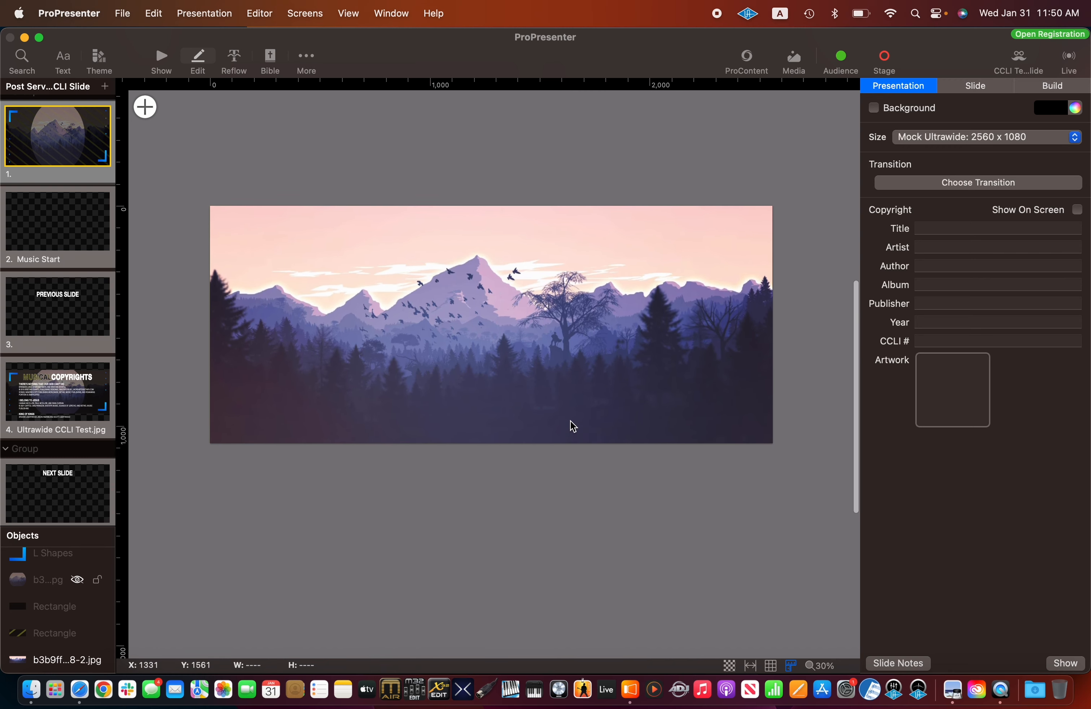
pyautogui.click(144, 108)
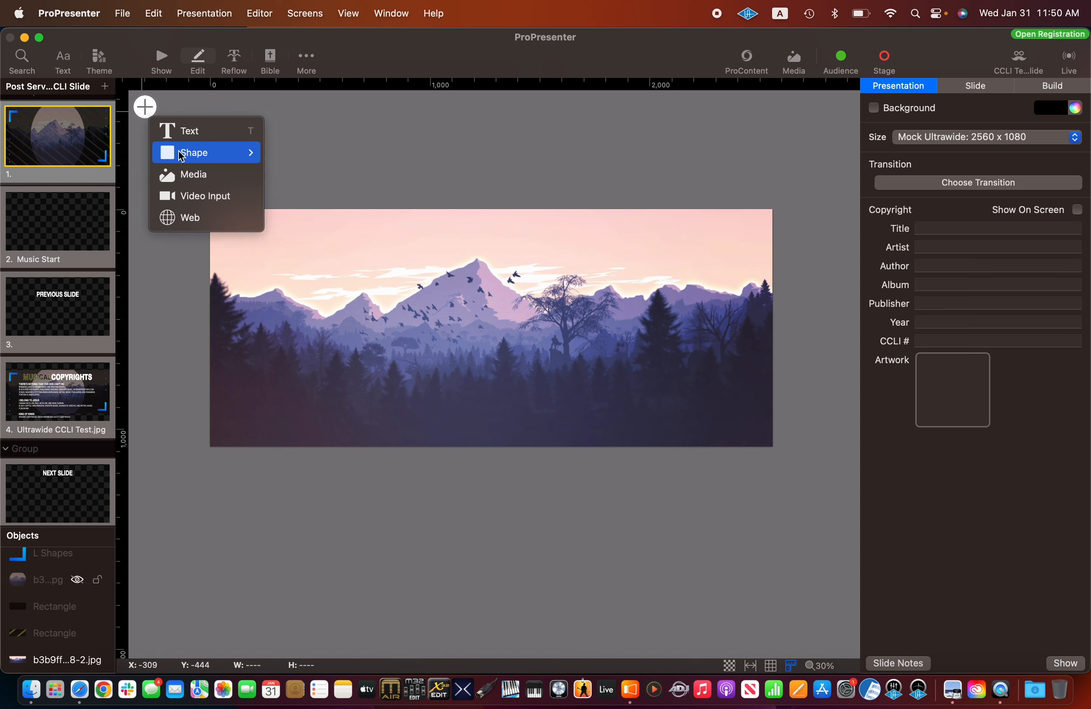
pyautogui.click(182, 331)
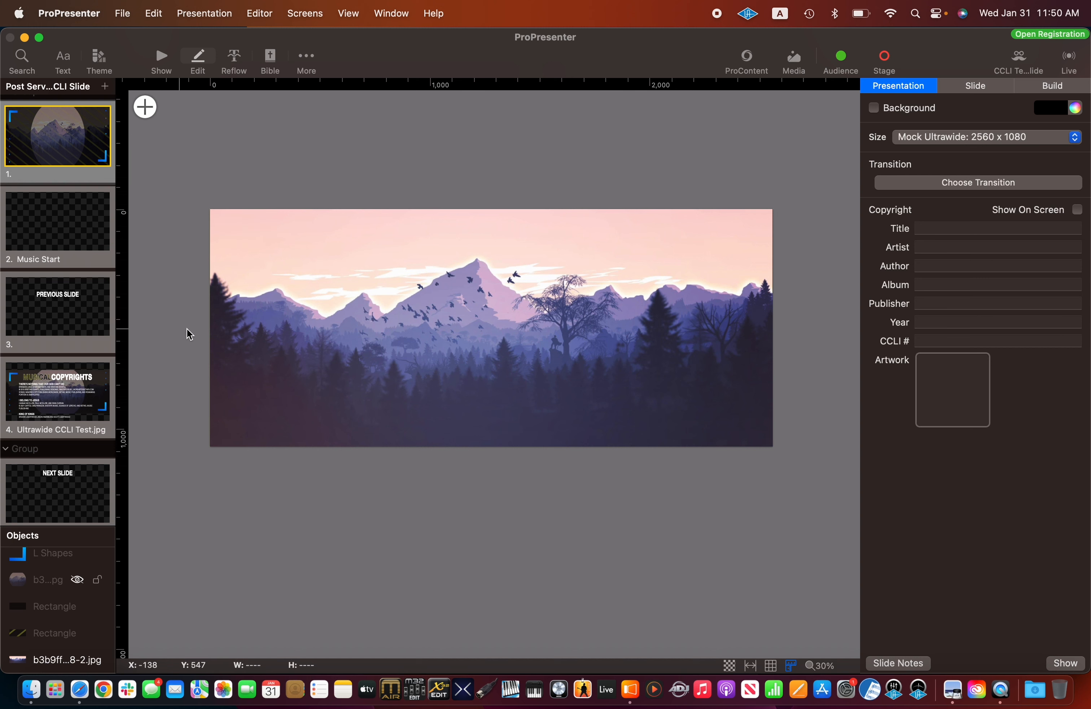
pyautogui.moveTo(65, 623)
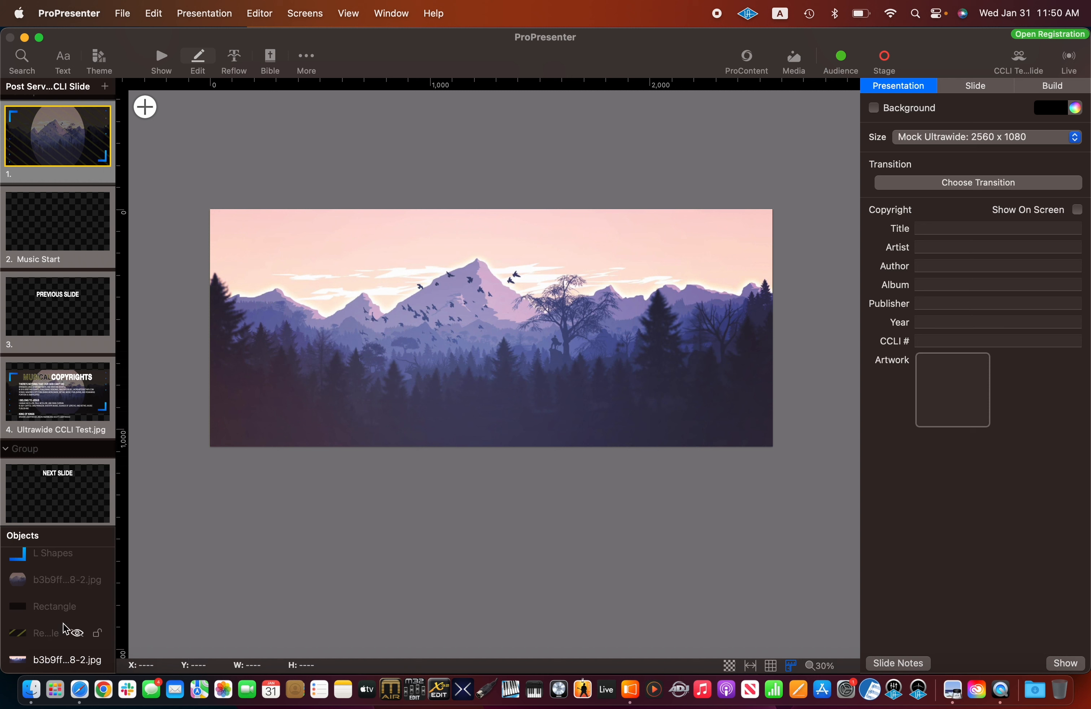
pyautogui.click(146, 107)
pyautogui.moveTo(199, 157)
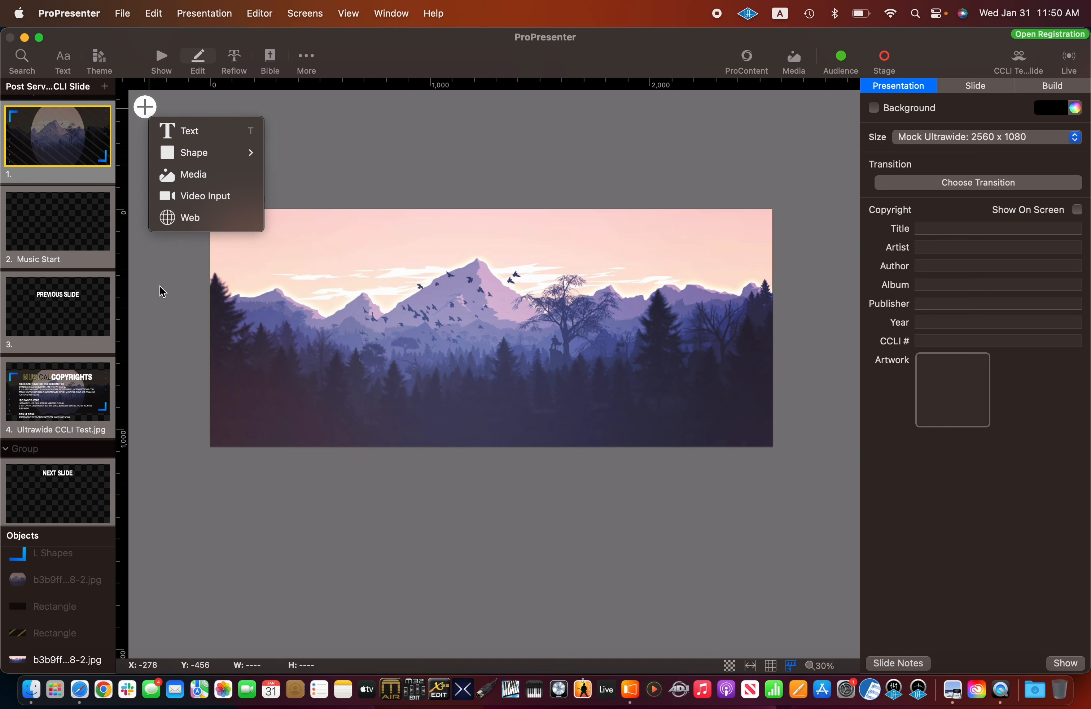
pyautogui.click(162, 330)
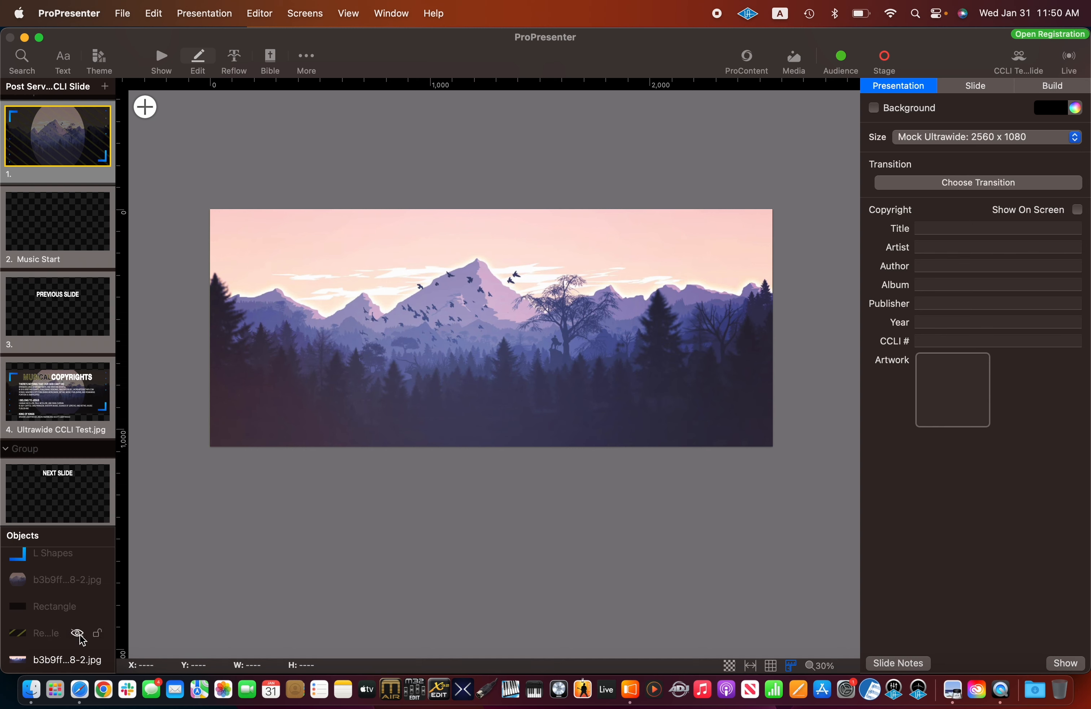
# Step: Show the background-blur rectangle and the black rectangle above it, selecting each to inspect its fill settings
pyautogui.click(77, 634)
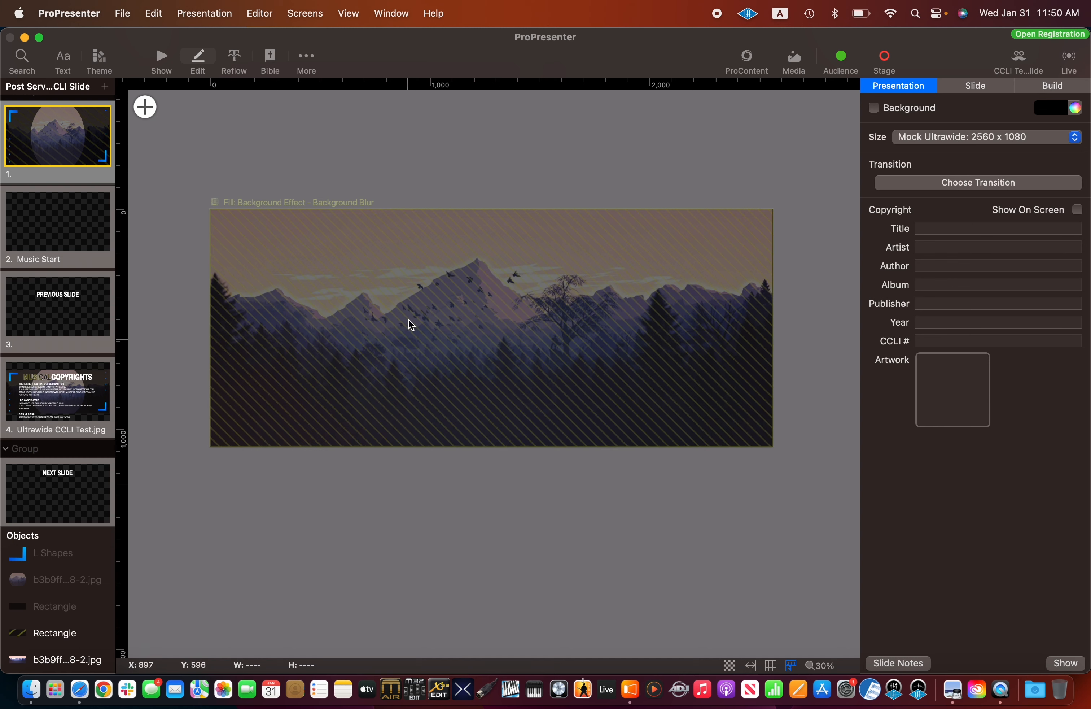
pyautogui.click(46, 634)
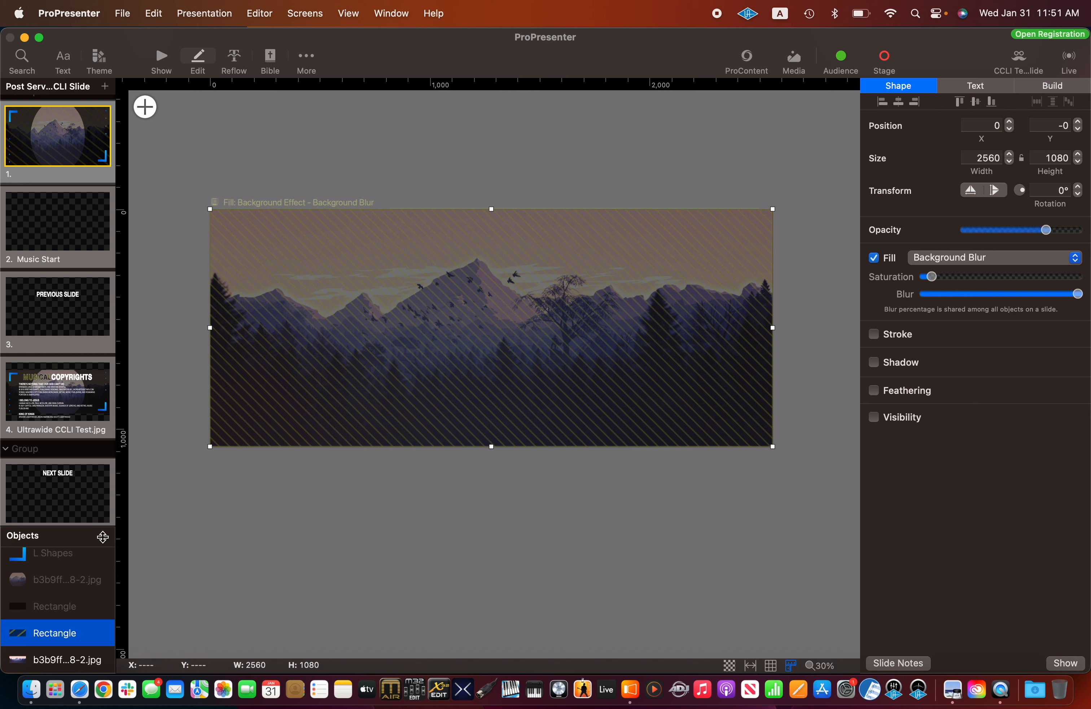
pyautogui.click(76, 605)
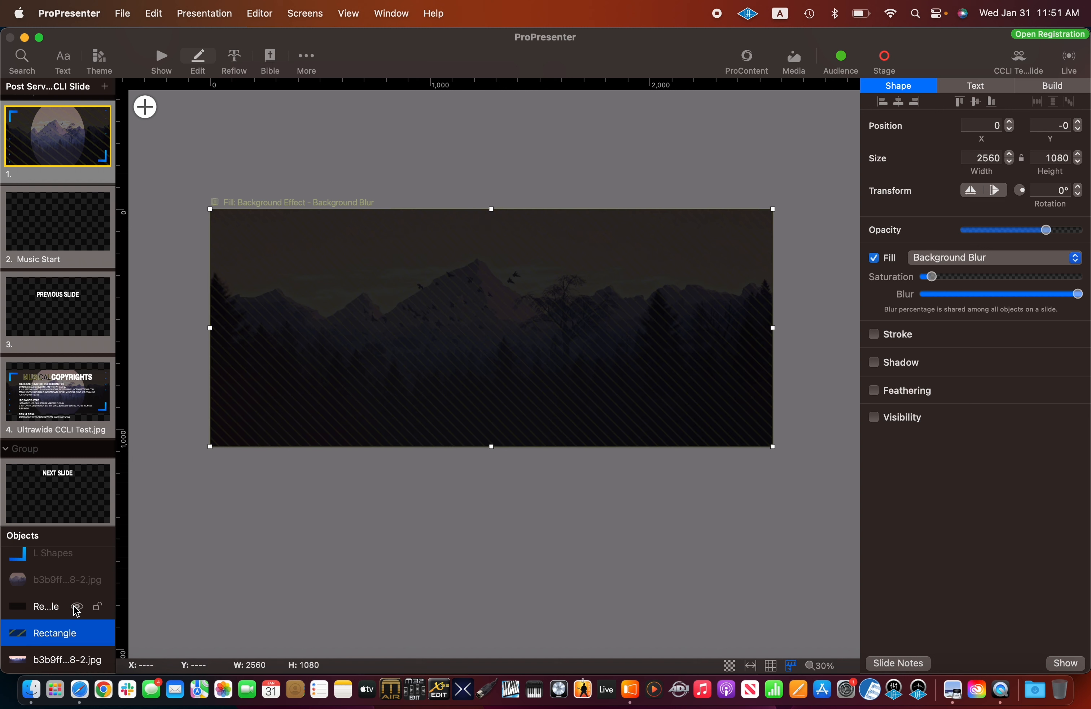
pyautogui.click(53, 607)
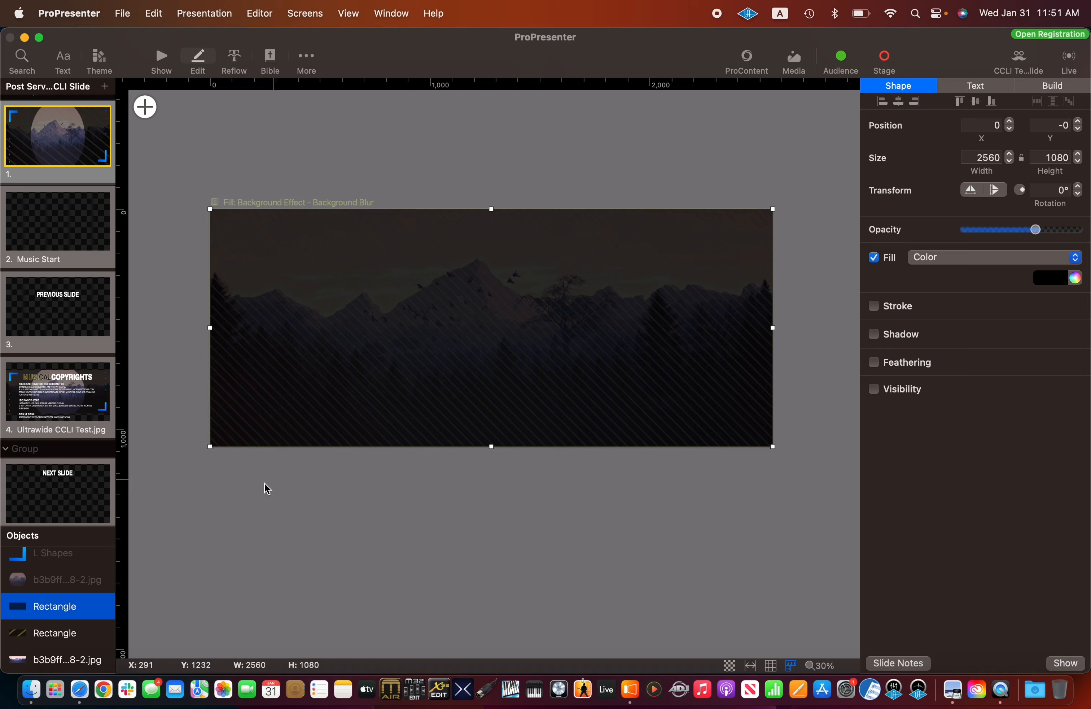
# Step: Check the circle in the sample copyright image in Preview and return to the slide being edited in ProPresenter
pyautogui.moveTo(53, 580)
pyautogui.hotkey('ctrl', 'Up')
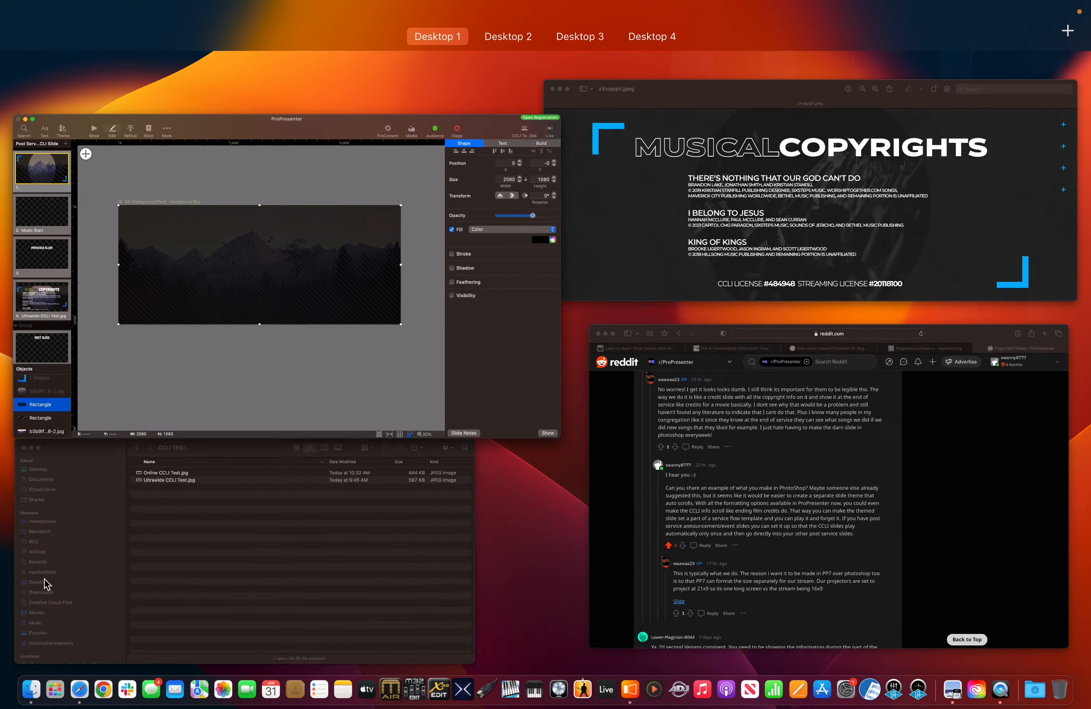
pyautogui.click(685, 278)
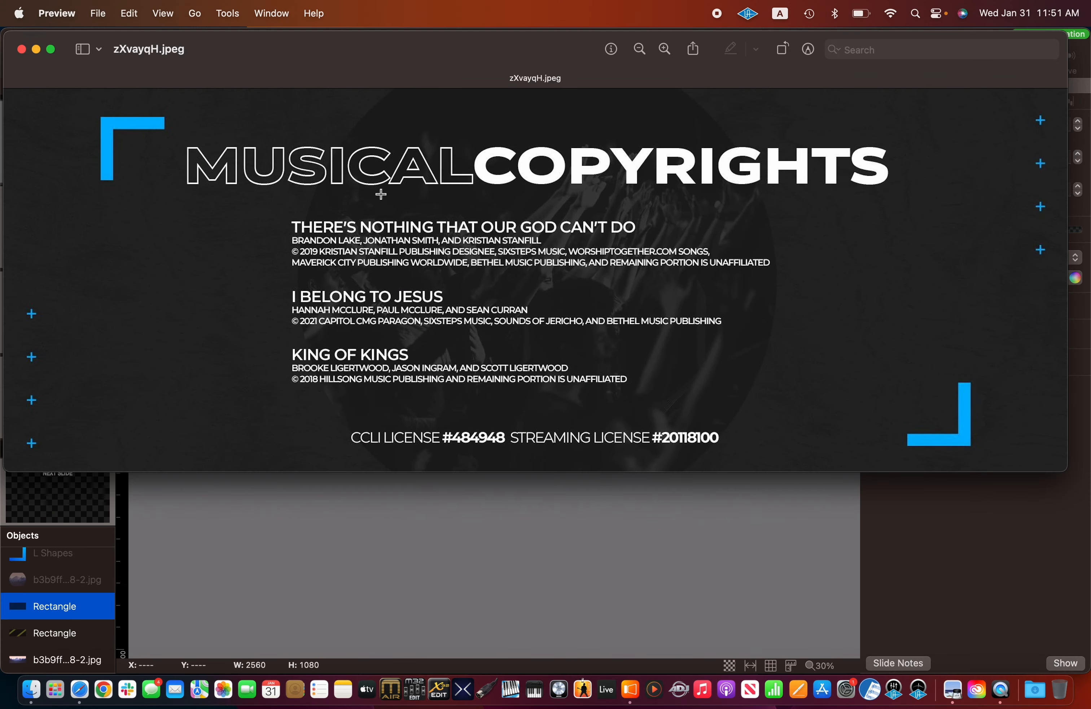
pyautogui.hotkey('ctrl', 'Up')
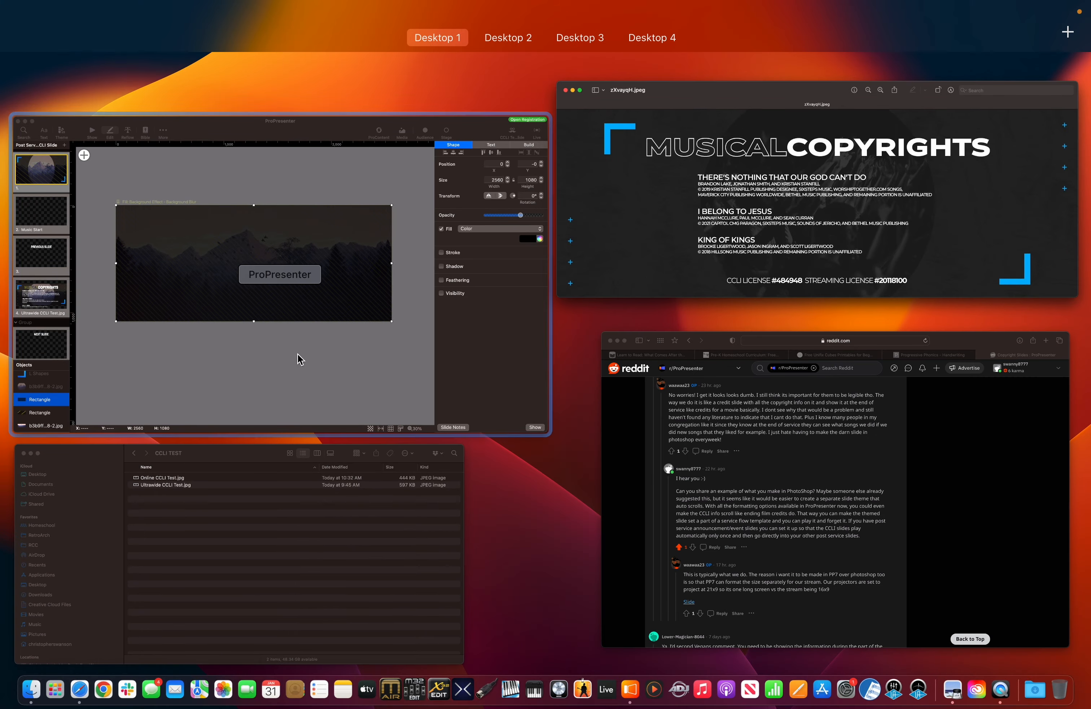
pyautogui.click(95, 384)
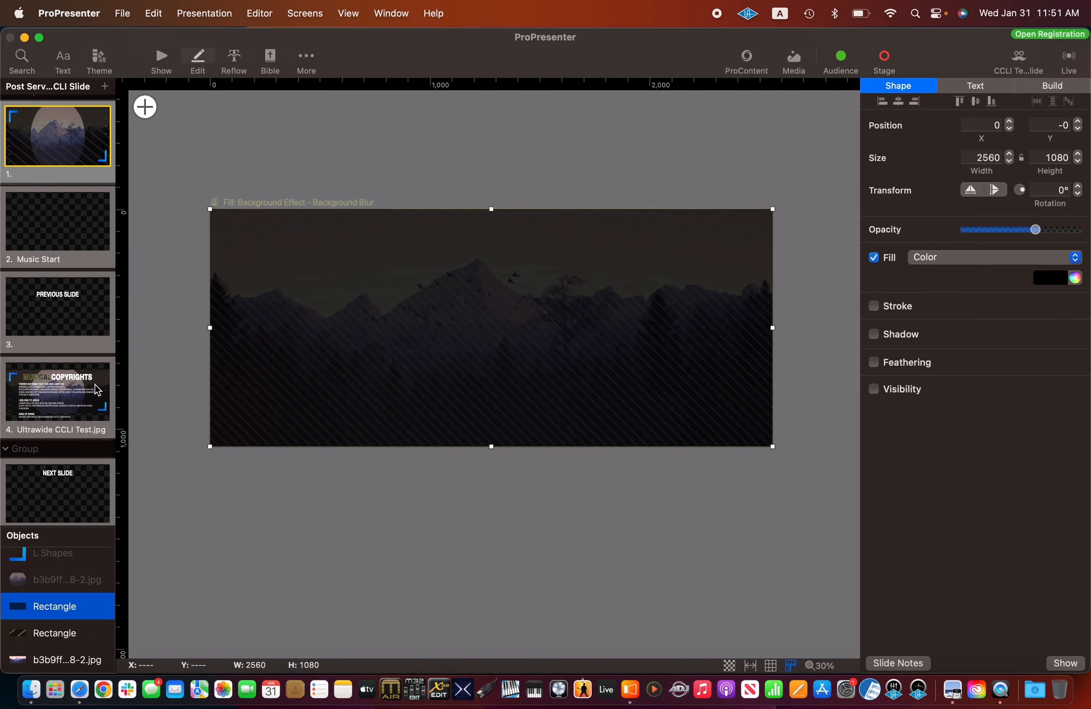
# Step: Select the circular mountain image, show it on slide 1, and view the shape types available for adding
pyautogui.click(52, 586)
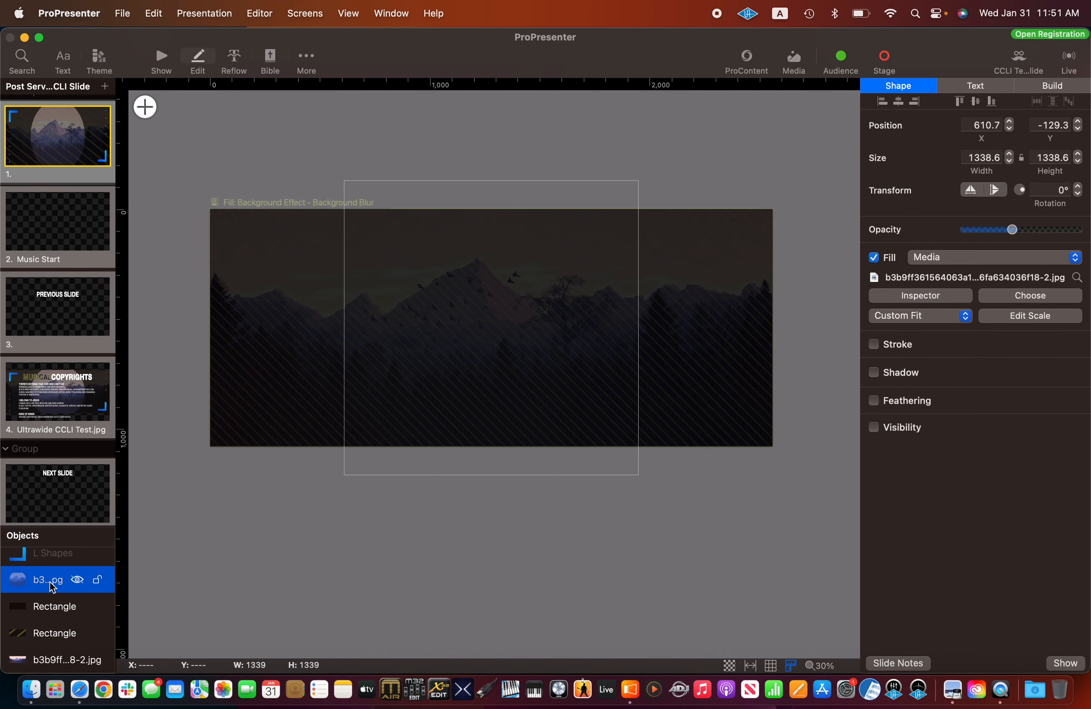
pyautogui.click(77, 582)
pyautogui.click(146, 106)
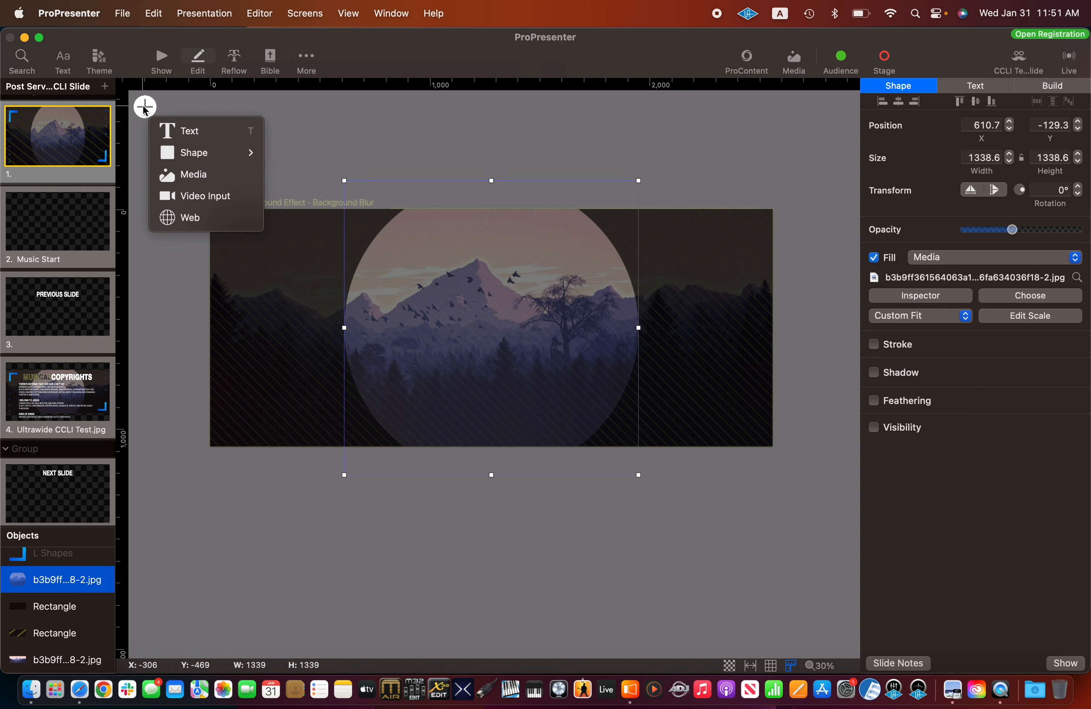
pyautogui.moveTo(188, 160)
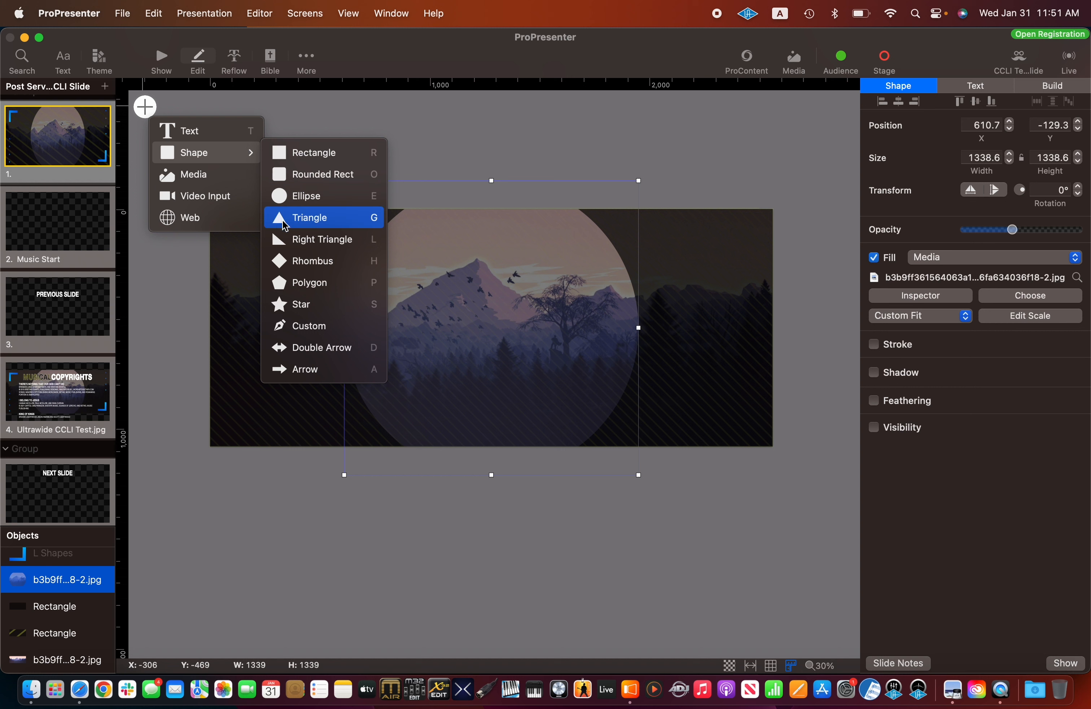
pyautogui.click(155, 327)
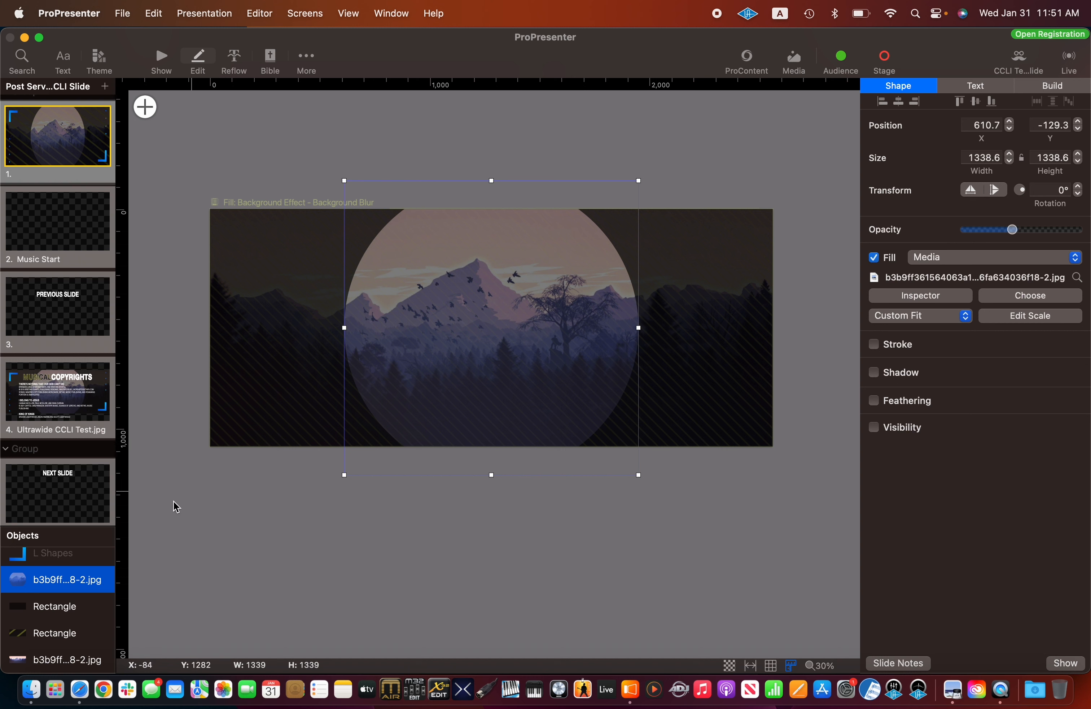
# Step: Show both L Shapes on slide 1 and select the lower-right one to inspect its gradient fill
pyautogui.scroll(1, 60, 570)
pyautogui.scroll(2, 60, 570)
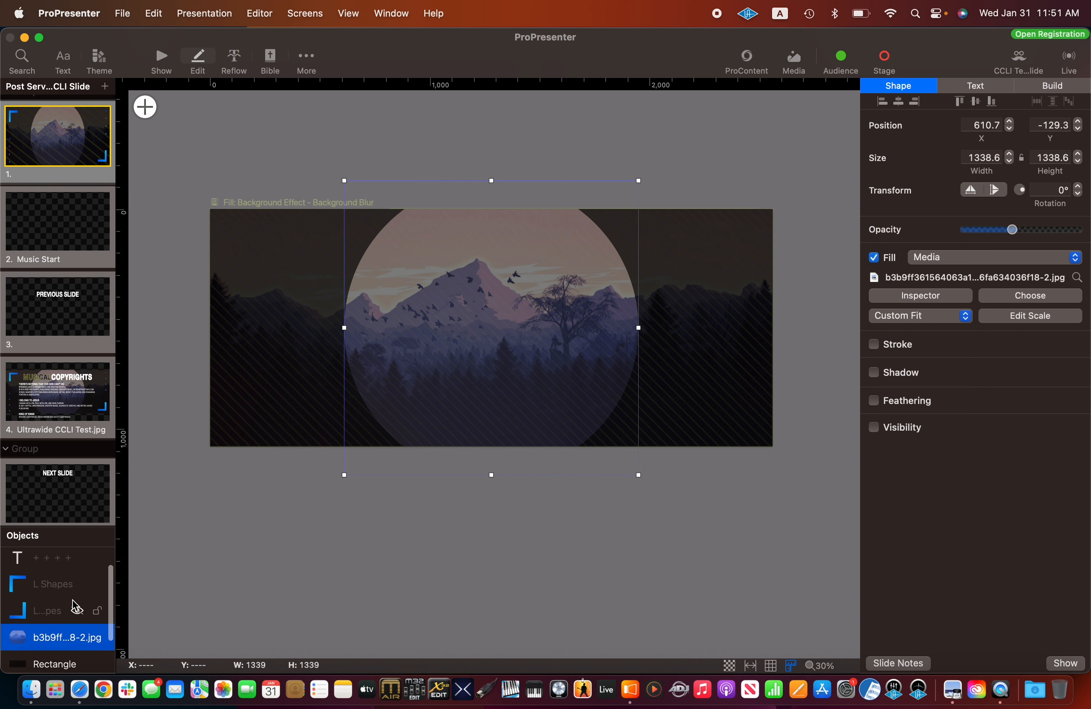
pyautogui.click(77, 611)
pyautogui.click(78, 585)
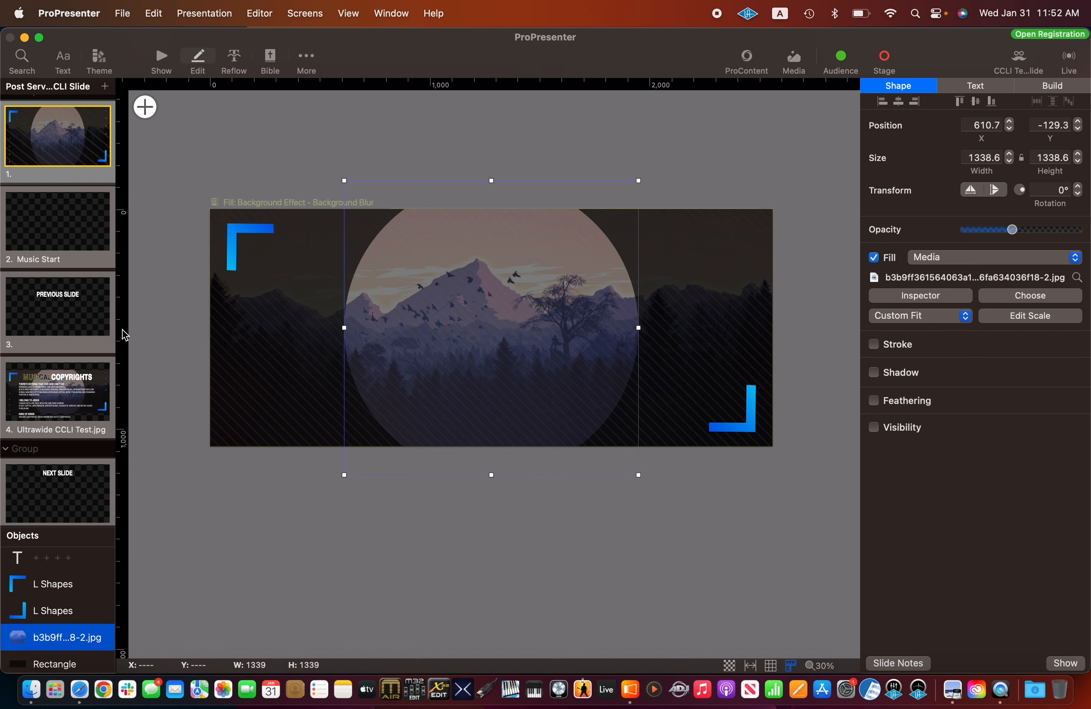
pyautogui.click(145, 108)
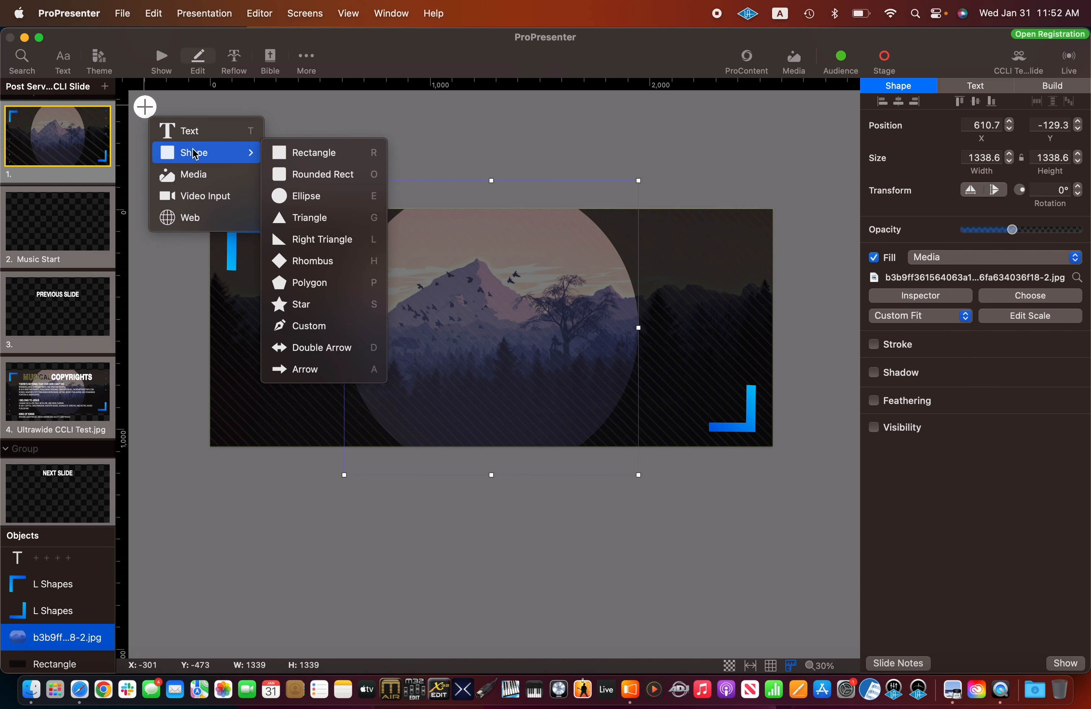
pyautogui.click(190, 318)
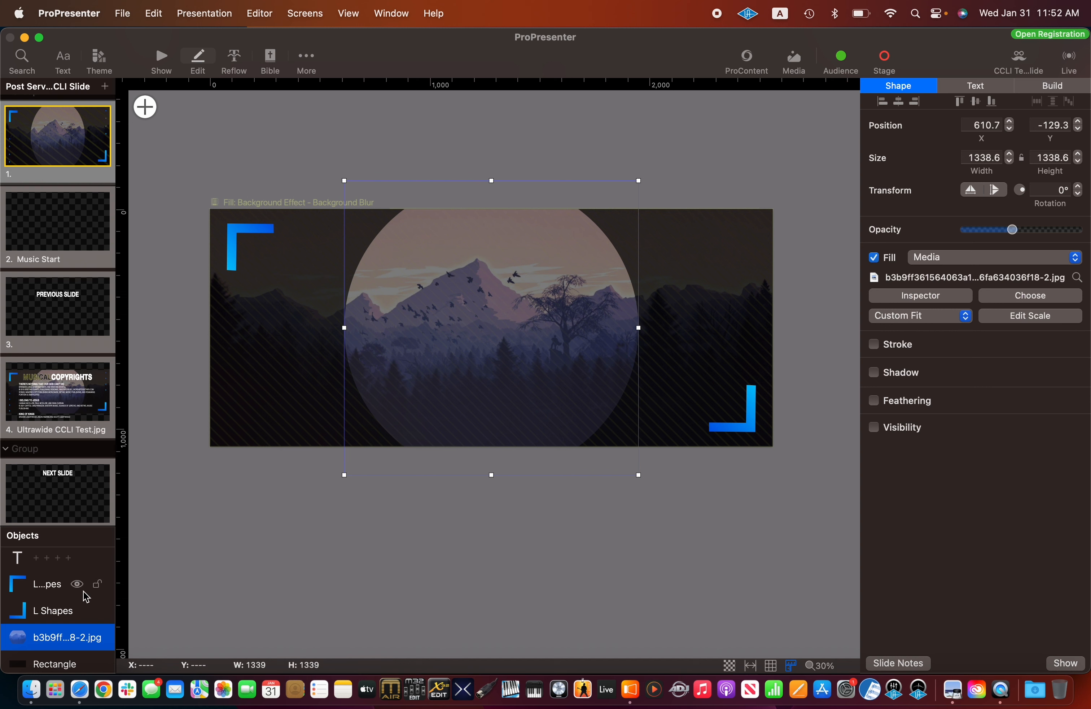
pyautogui.click(42, 616)
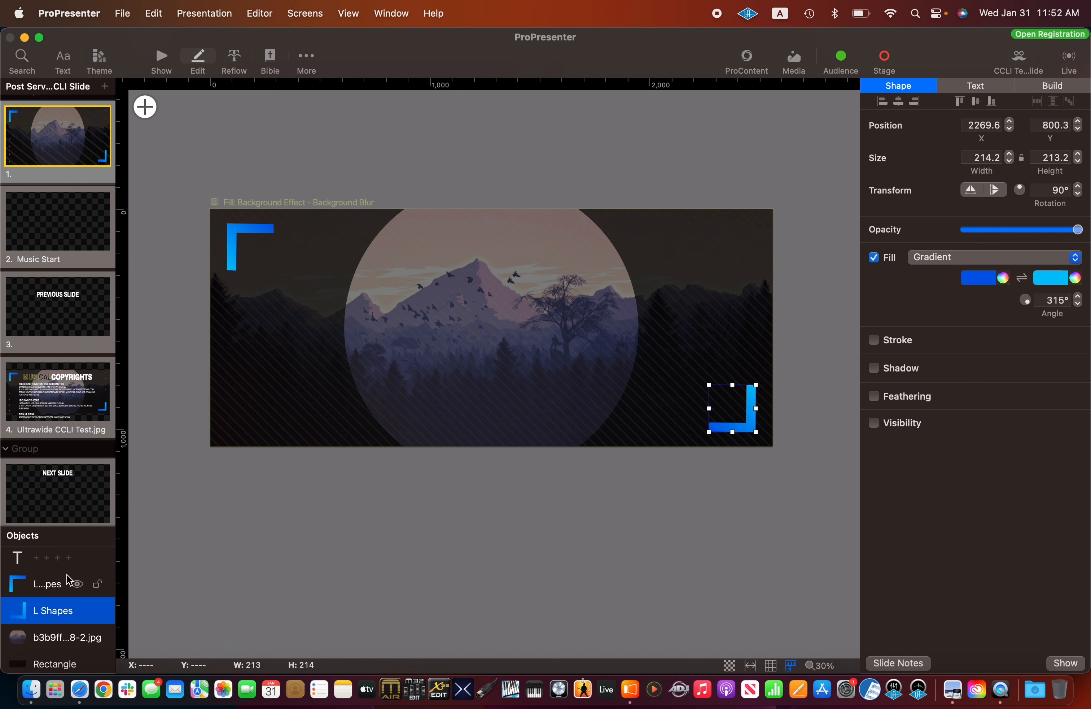
pyautogui.scroll(2, 44, 594)
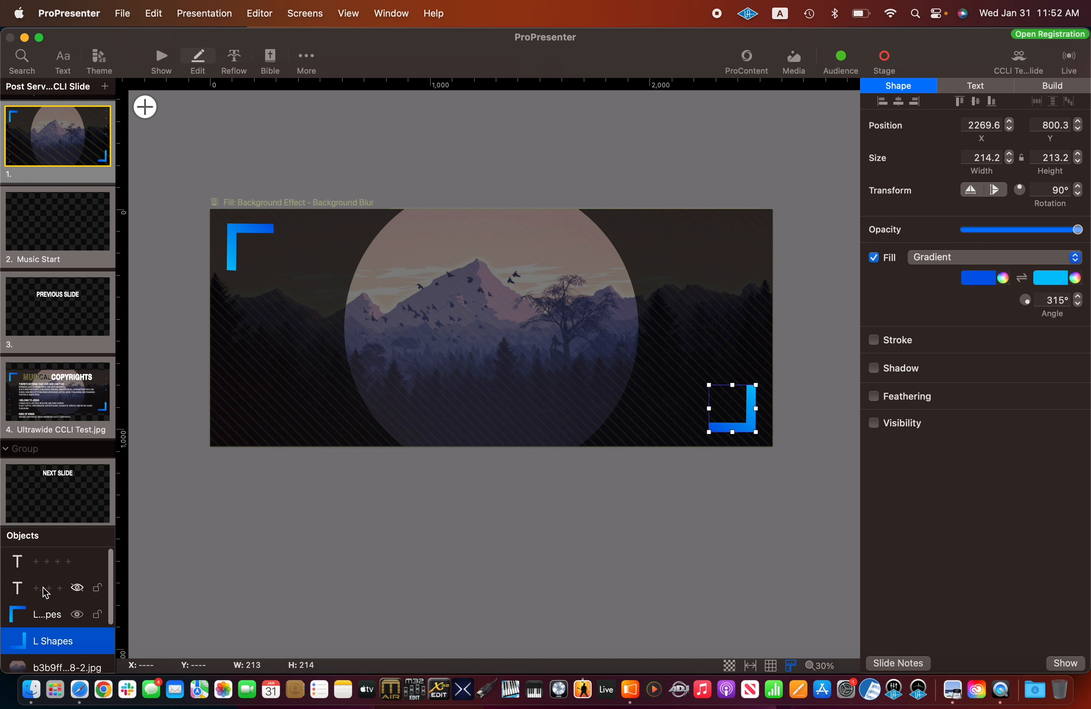
# Step: Show both plus-sign text objects on slide 1, inspect the upper-right one's text gradient settings, and clear the selection
pyautogui.click(77, 589)
pyautogui.click(77, 561)
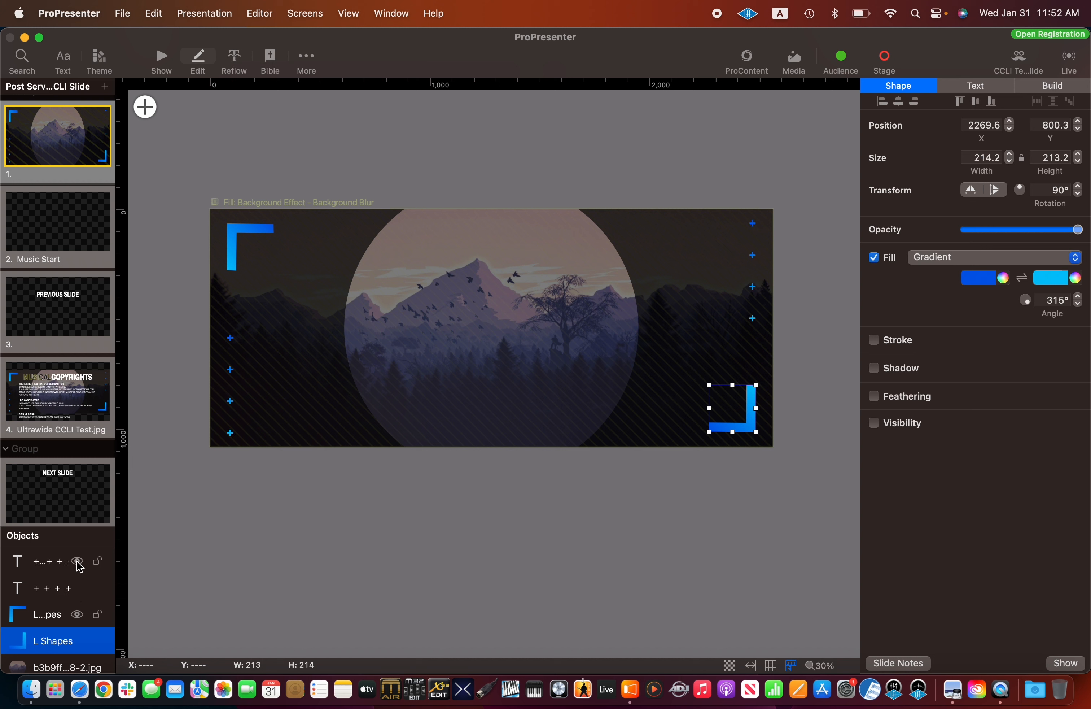
pyautogui.click(48, 562)
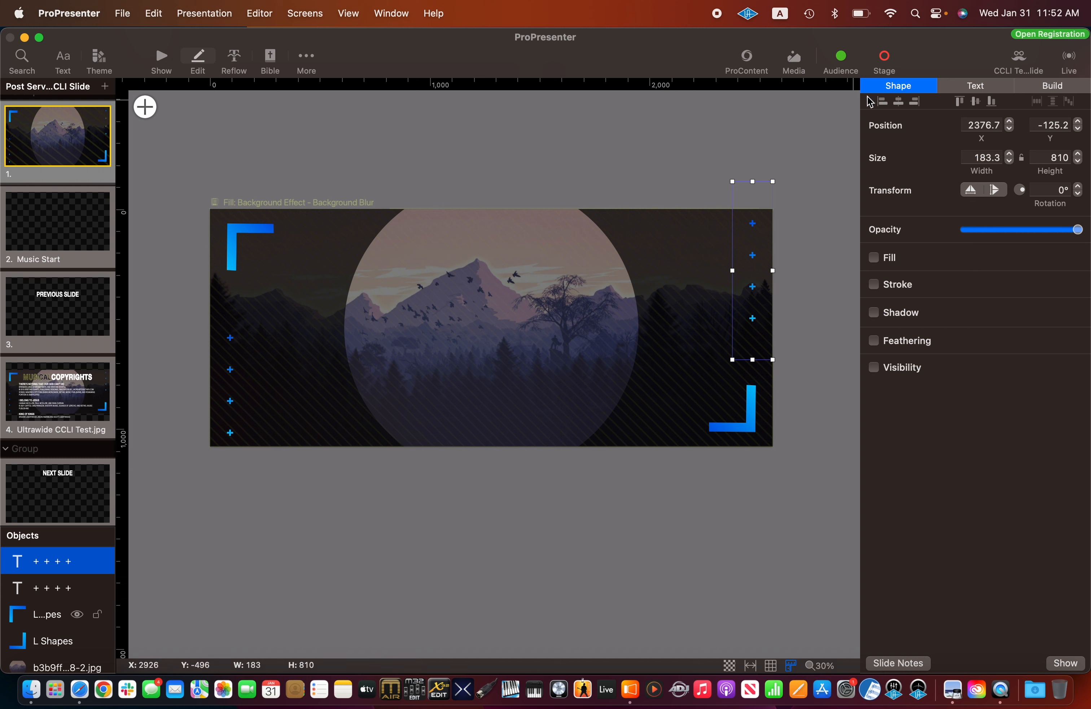
pyautogui.click(980, 88)
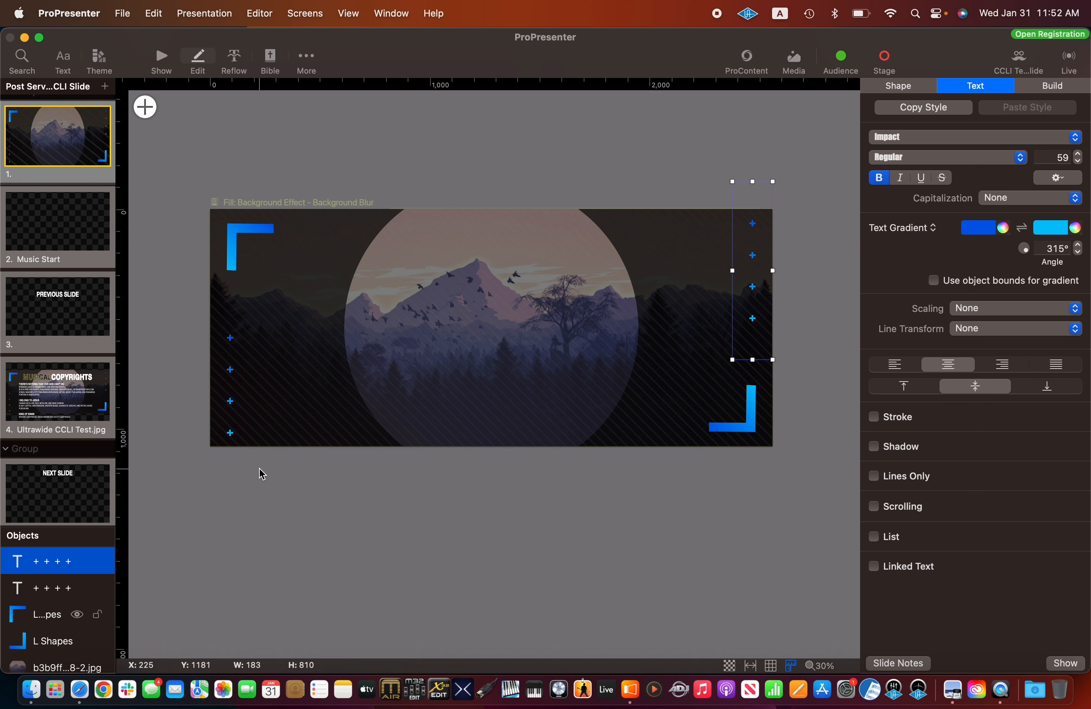
pyautogui.click(328, 515)
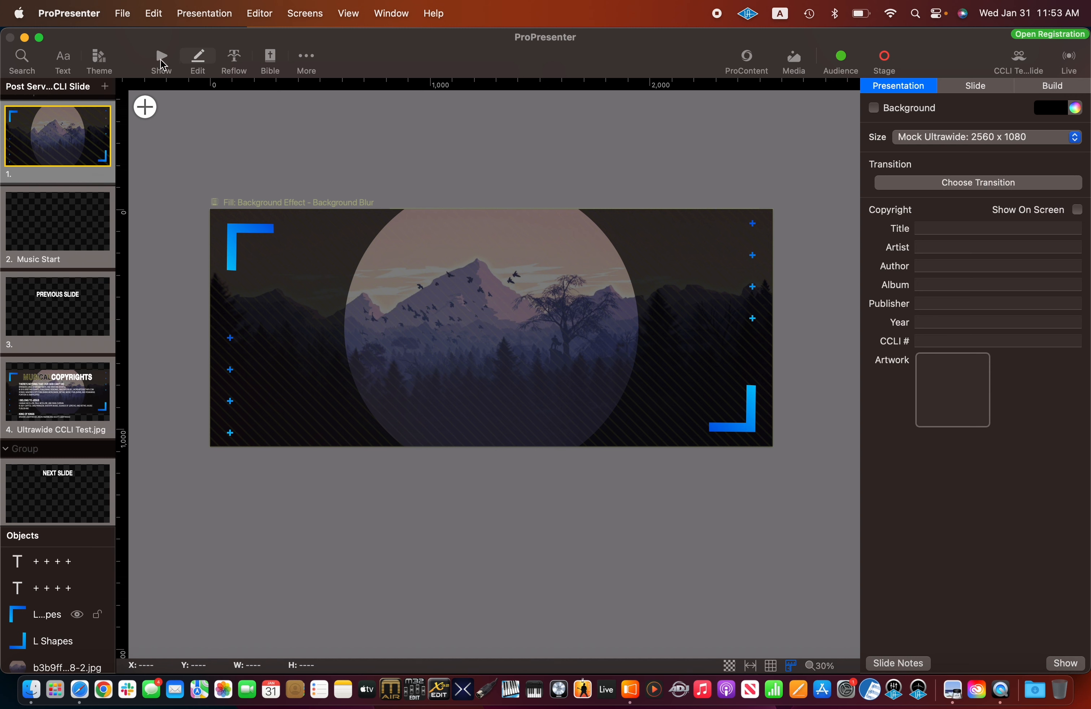
# Step: Leave slide editing for the presentation's slide overview and locate the export option for slide images without exporting
pyautogui.click(162, 60)
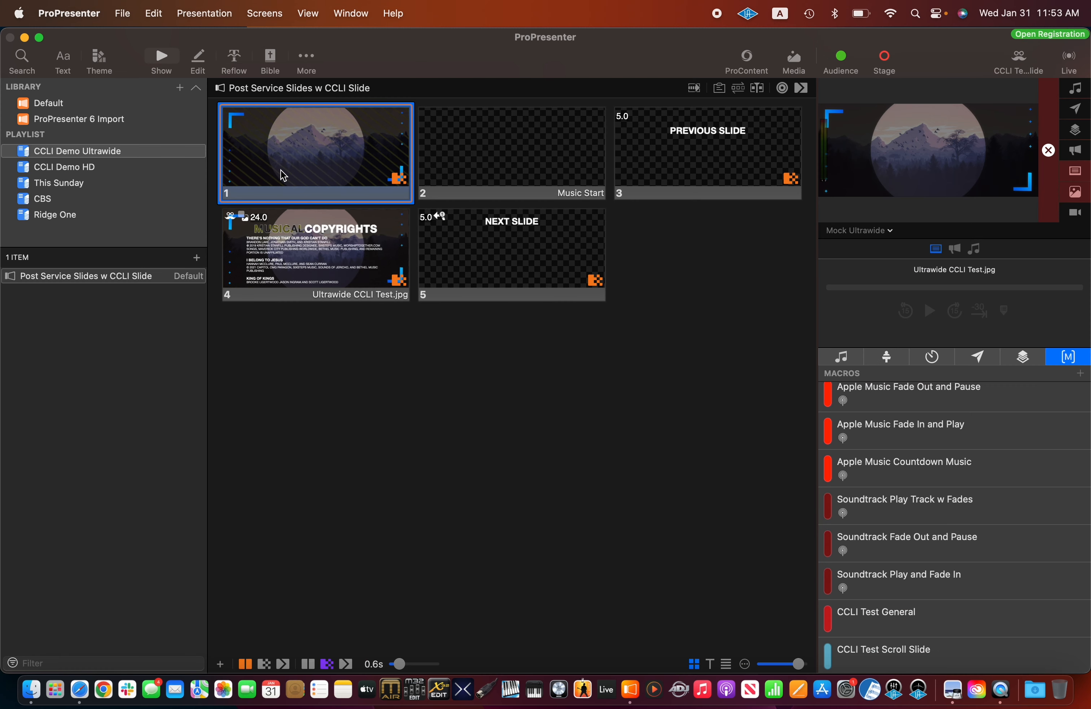
pyautogui.click(122, 13)
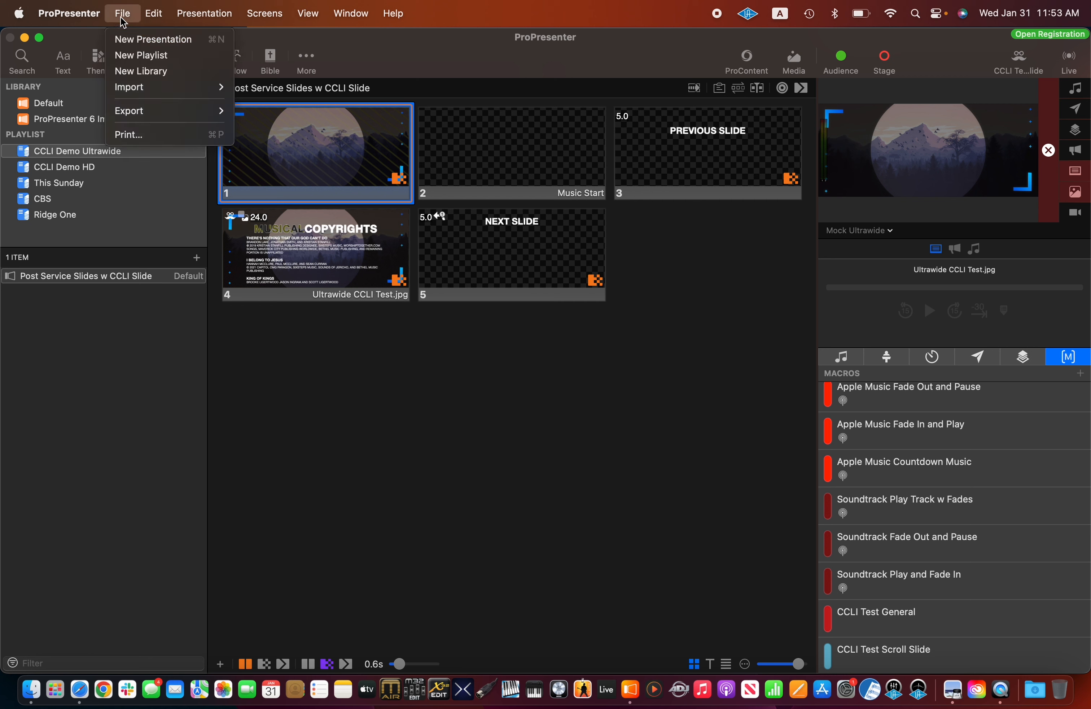
pyautogui.moveTo(145, 114)
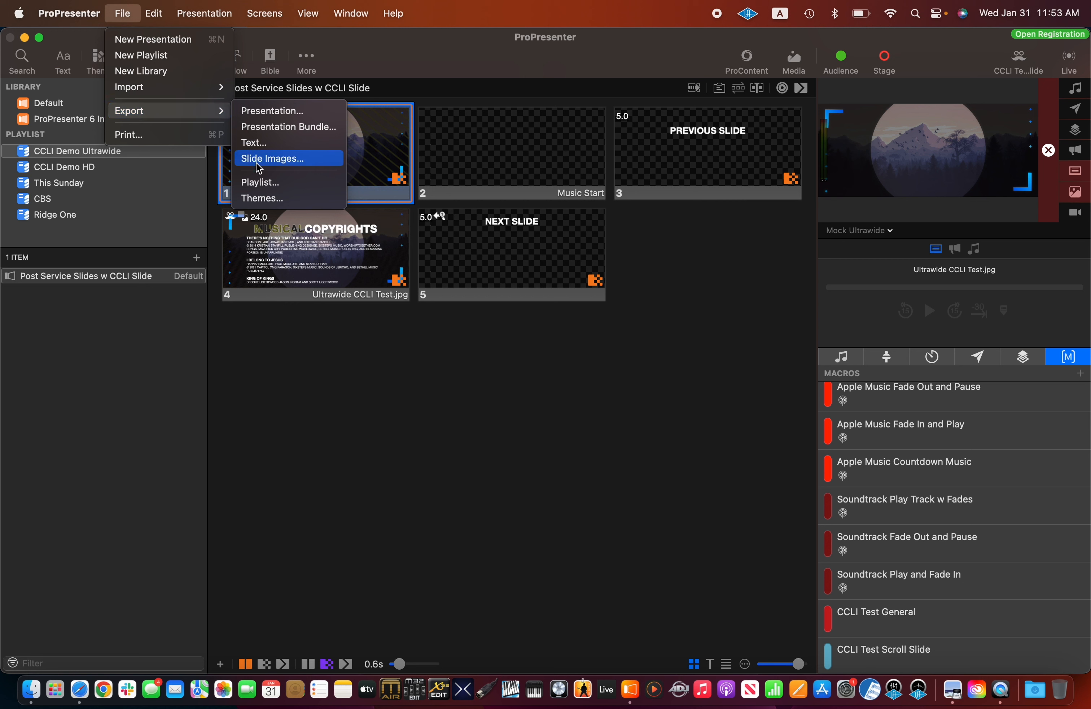
pyautogui.click(316, 428)
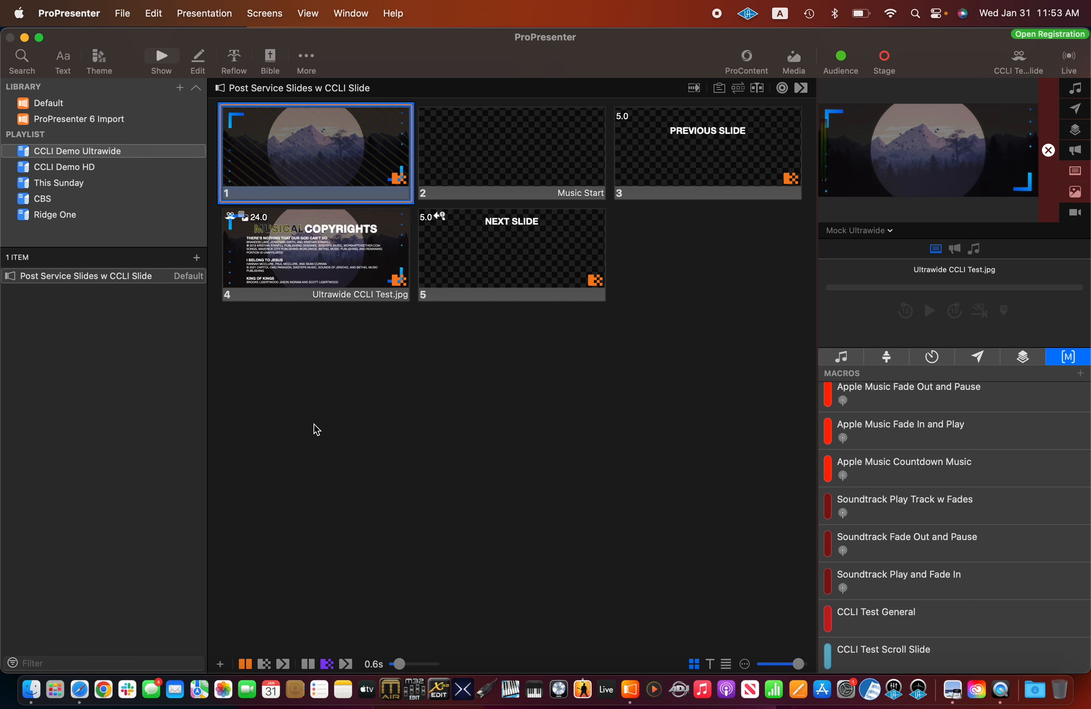
# Step: Check the Ultrawide CCLI Test.jpg file in Finder's CCLI TEST folder and return to ProPresenter
pyautogui.hotkey('ctrl', 'Up')
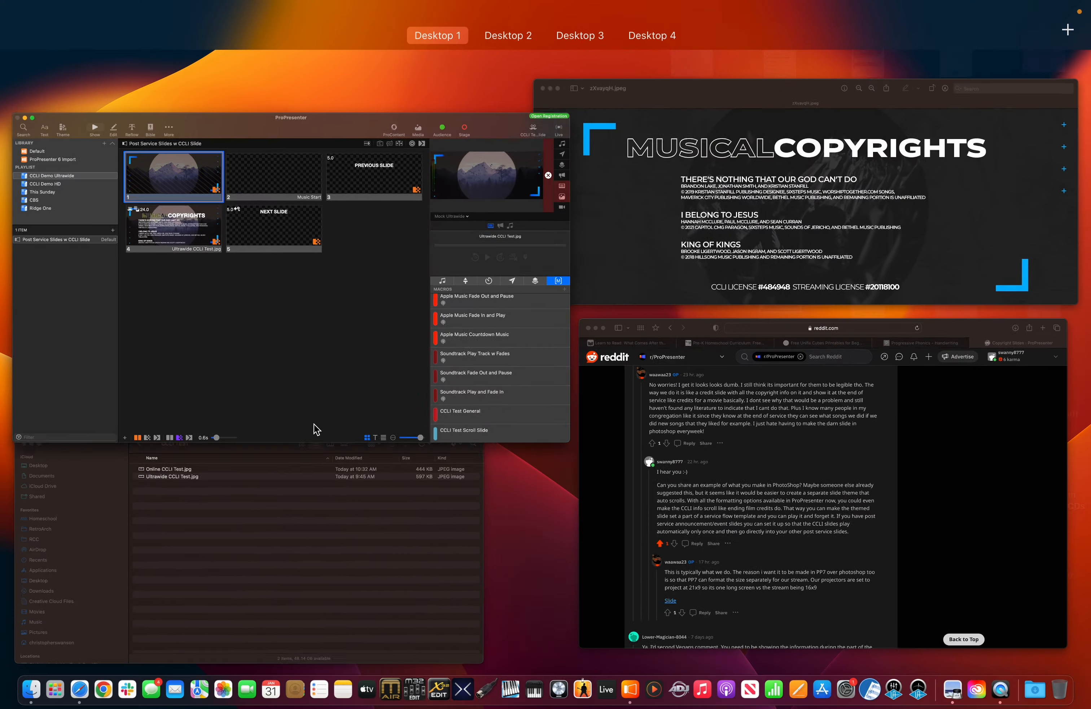
pyautogui.click(258, 552)
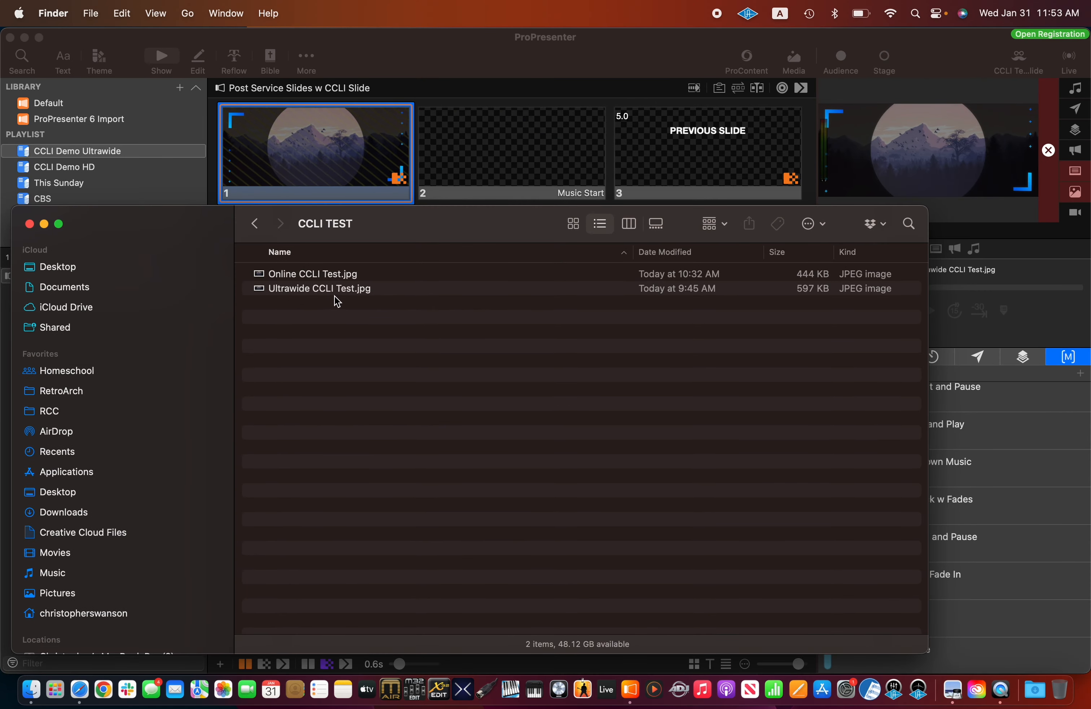
pyautogui.click(439, 65)
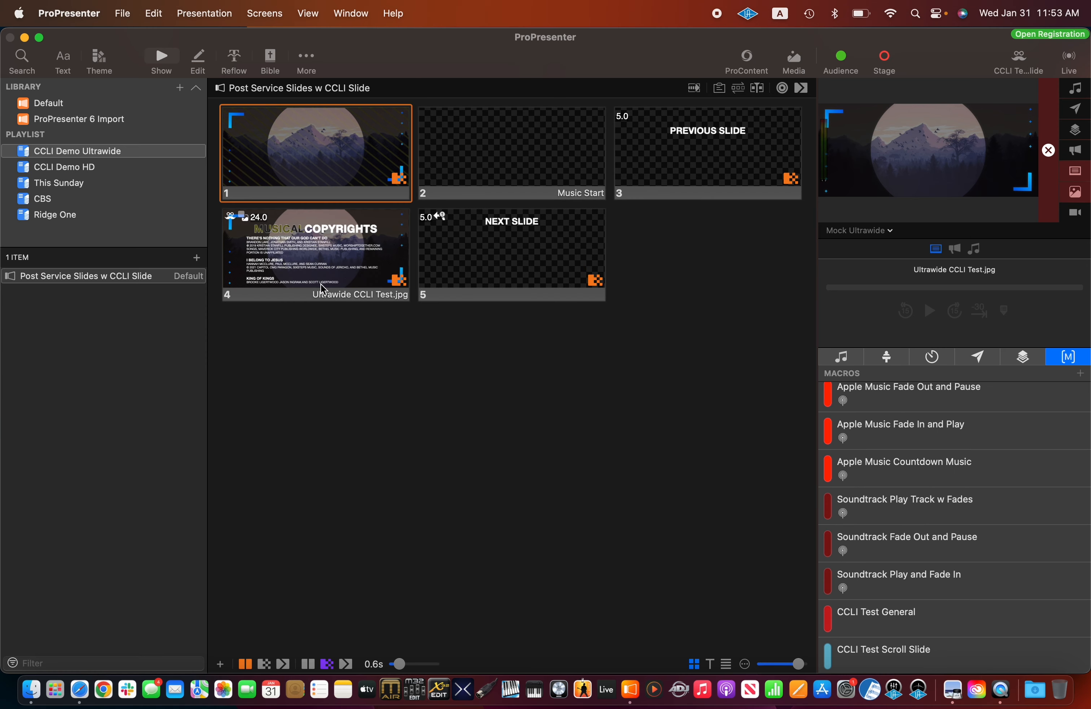
# Step: Open slide 4, the musical copyrights slide, for editing and view the object types available for adding
pyautogui.rightClick(309, 268)
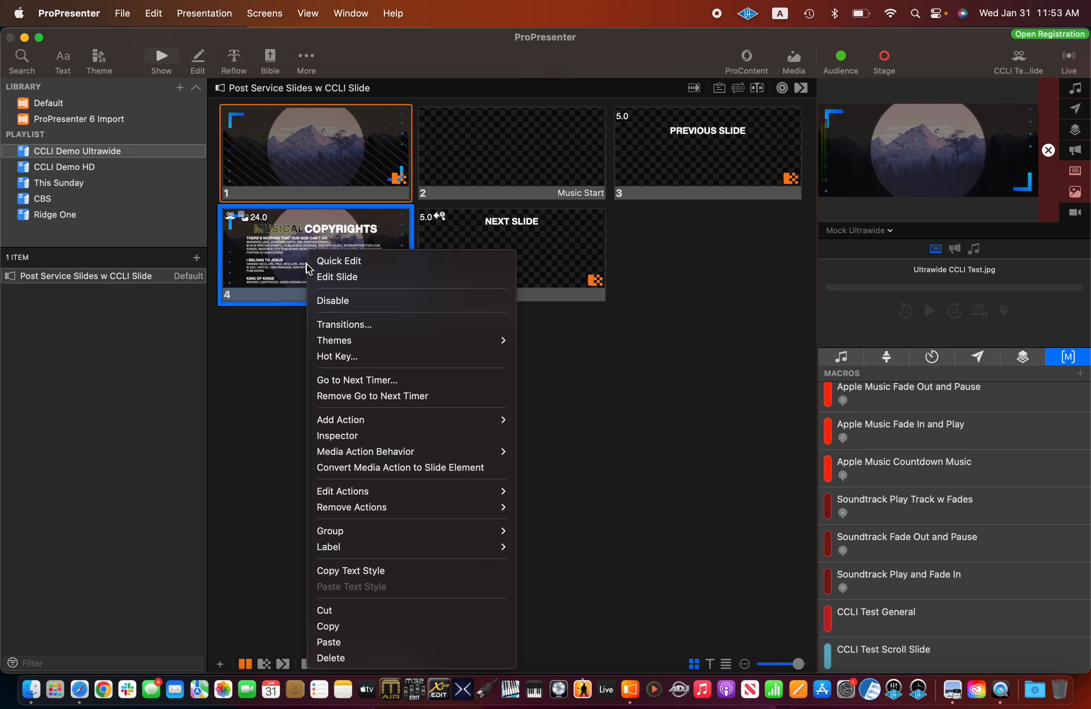
pyautogui.click(334, 277)
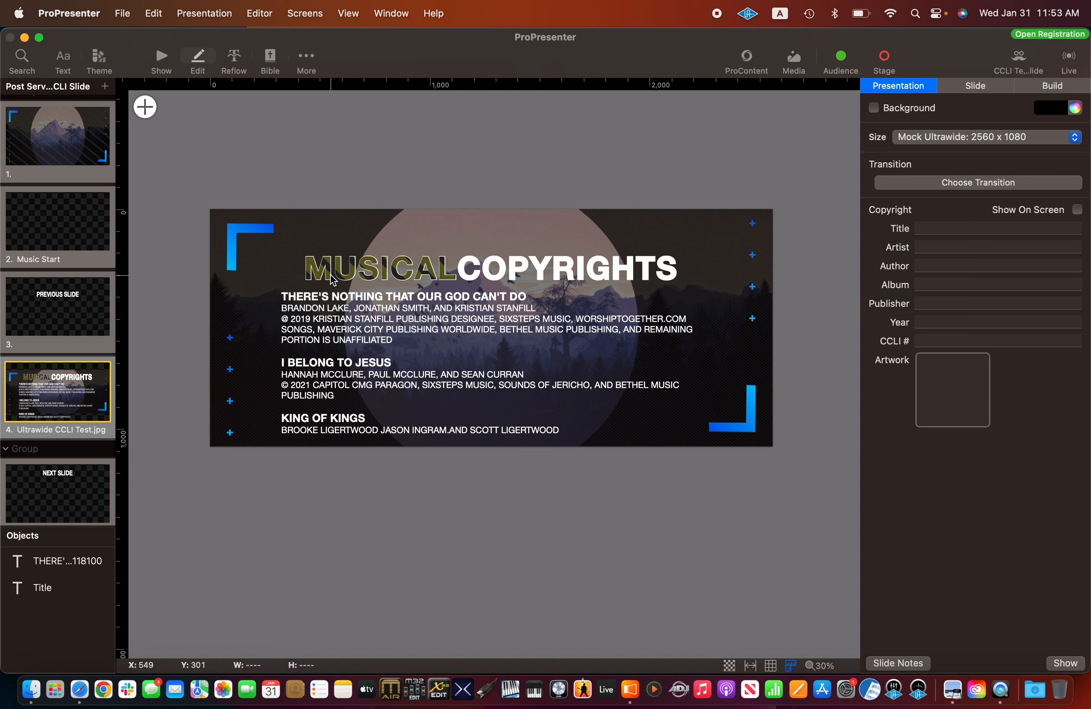
pyautogui.click(145, 108)
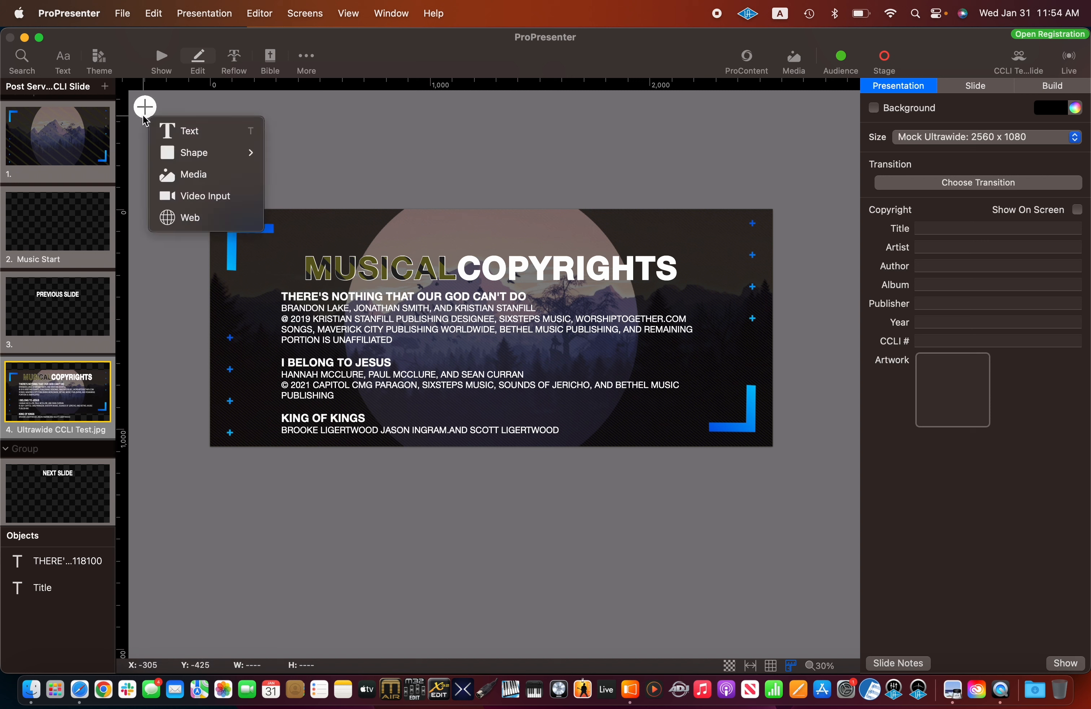
pyautogui.click(139, 160)
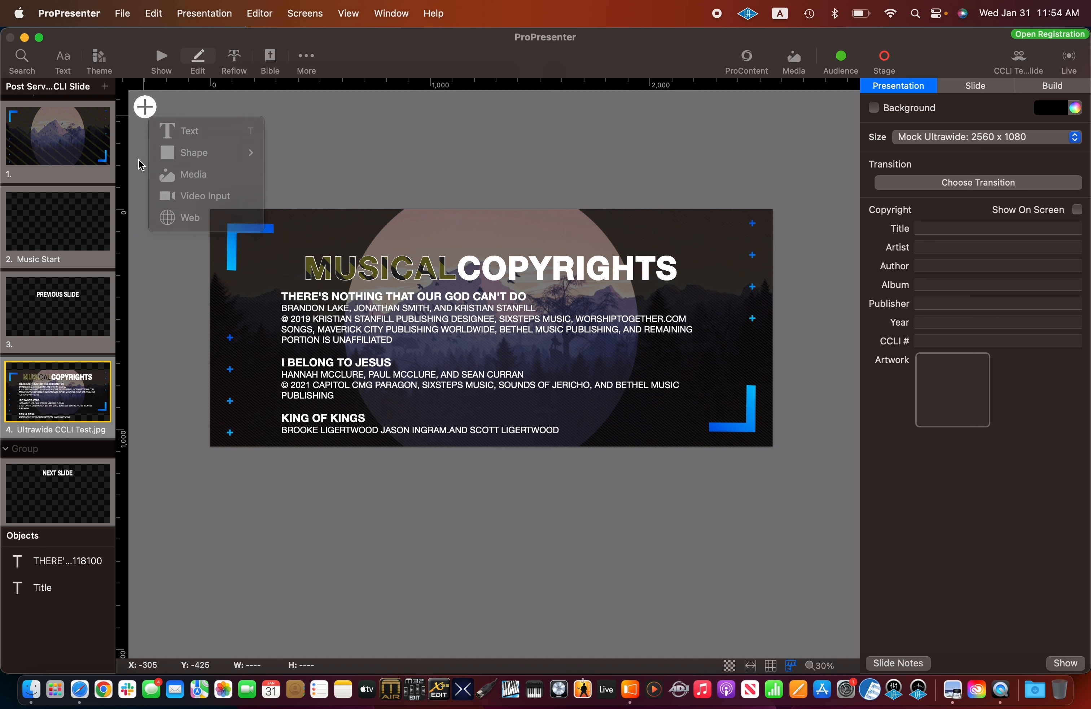
# Step: Examine the Title text's formatting on slide 4, including the fill types available for the word MUSICAL and its stroke
pyautogui.click(44, 588)
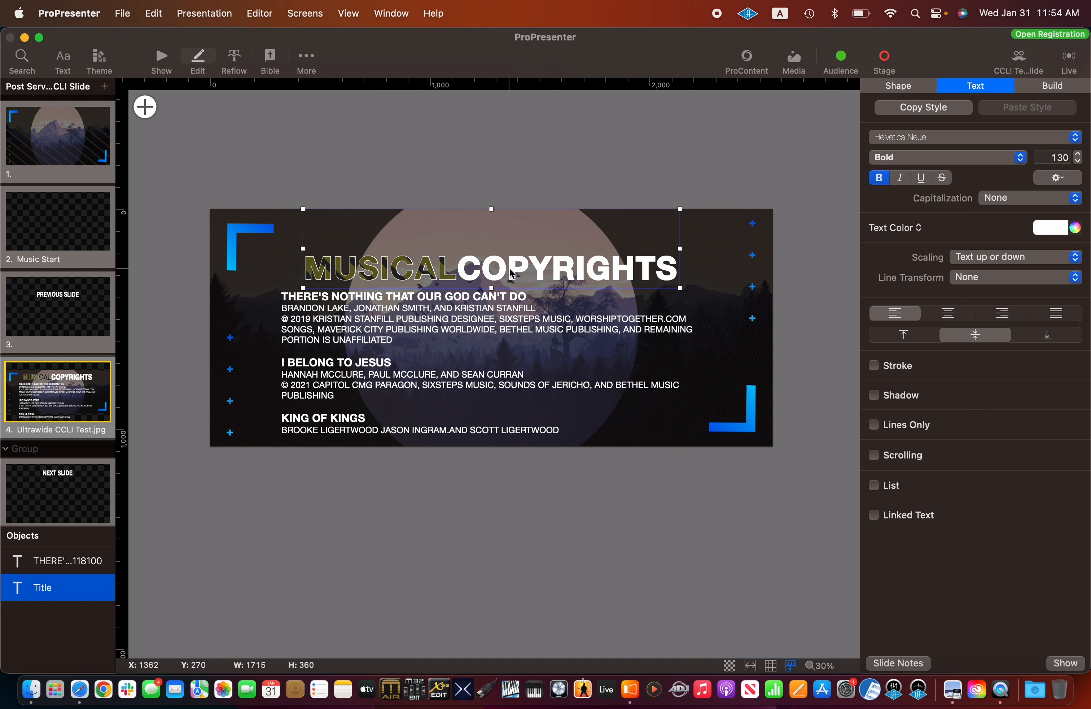
pyautogui.doubleClick(366, 266)
pyautogui.moveTo(308, 266); pyautogui.dragTo(673, 259)
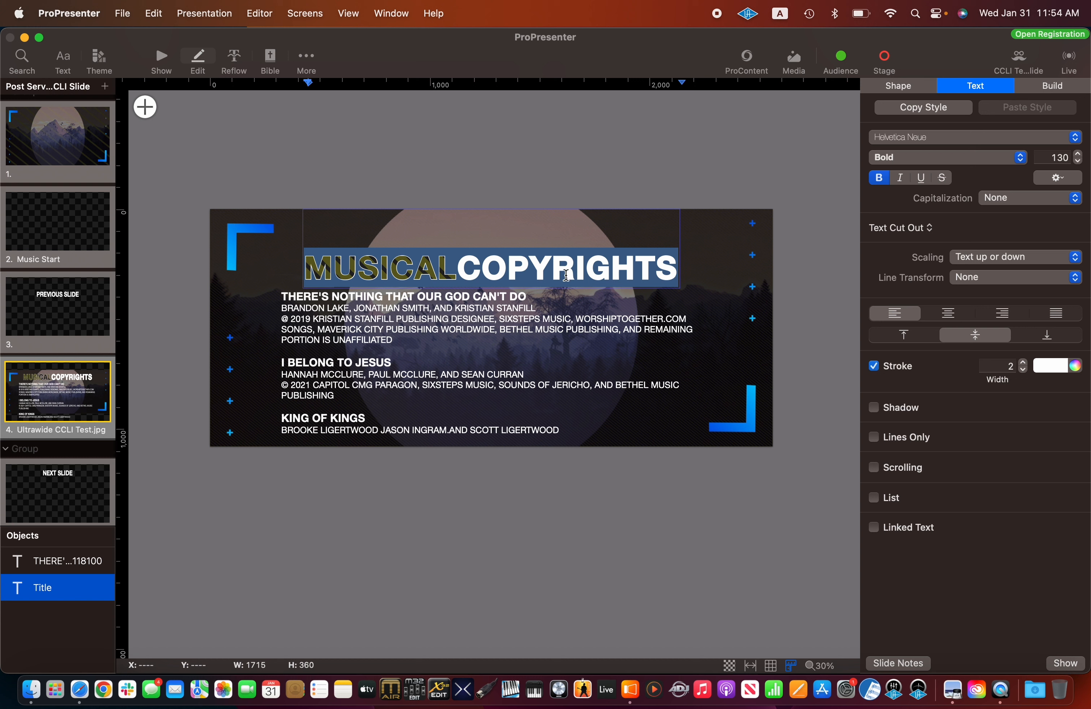
pyautogui.click(456, 266)
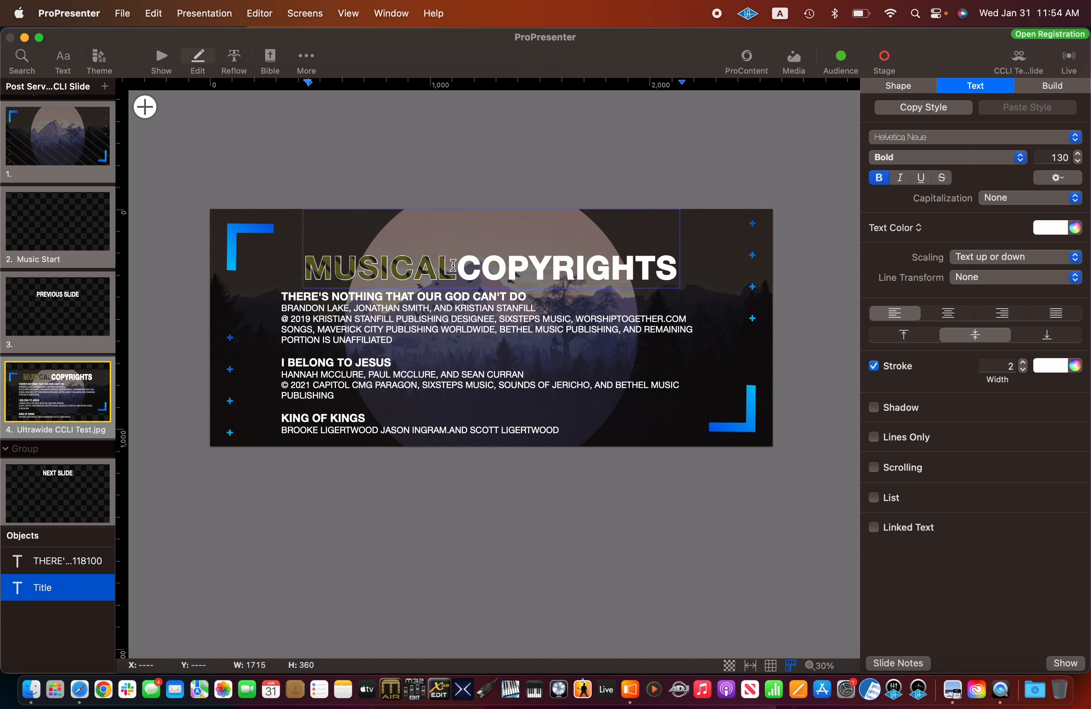
pyautogui.moveTo(457, 266); pyautogui.dragTo(311, 267)
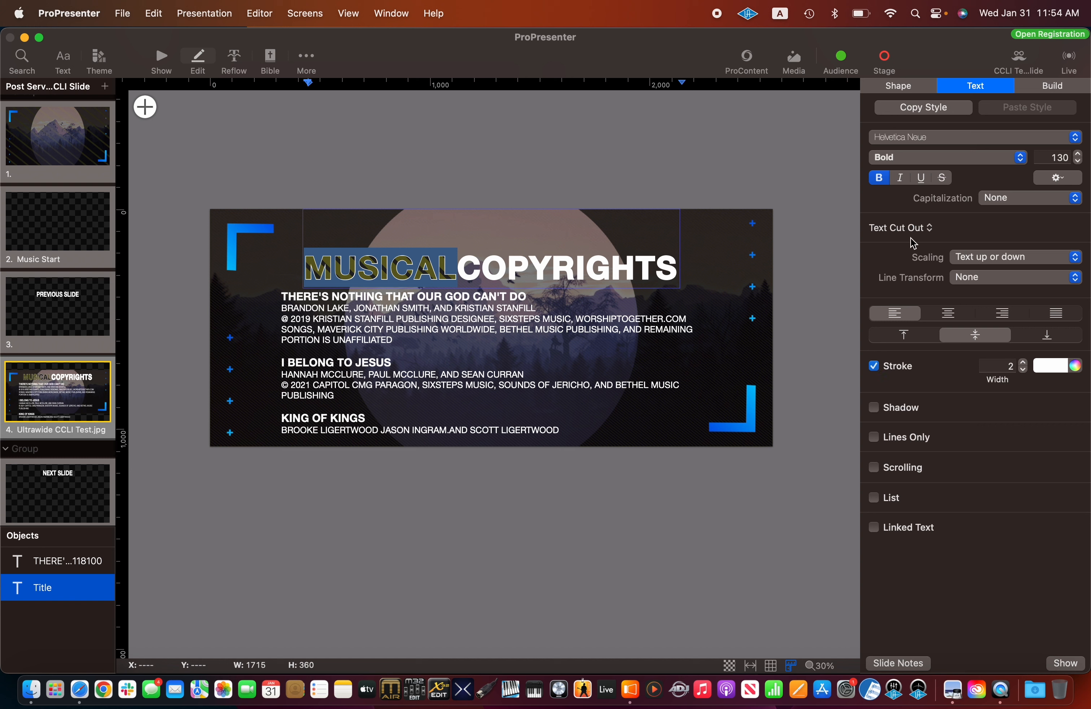
pyautogui.click(933, 229)
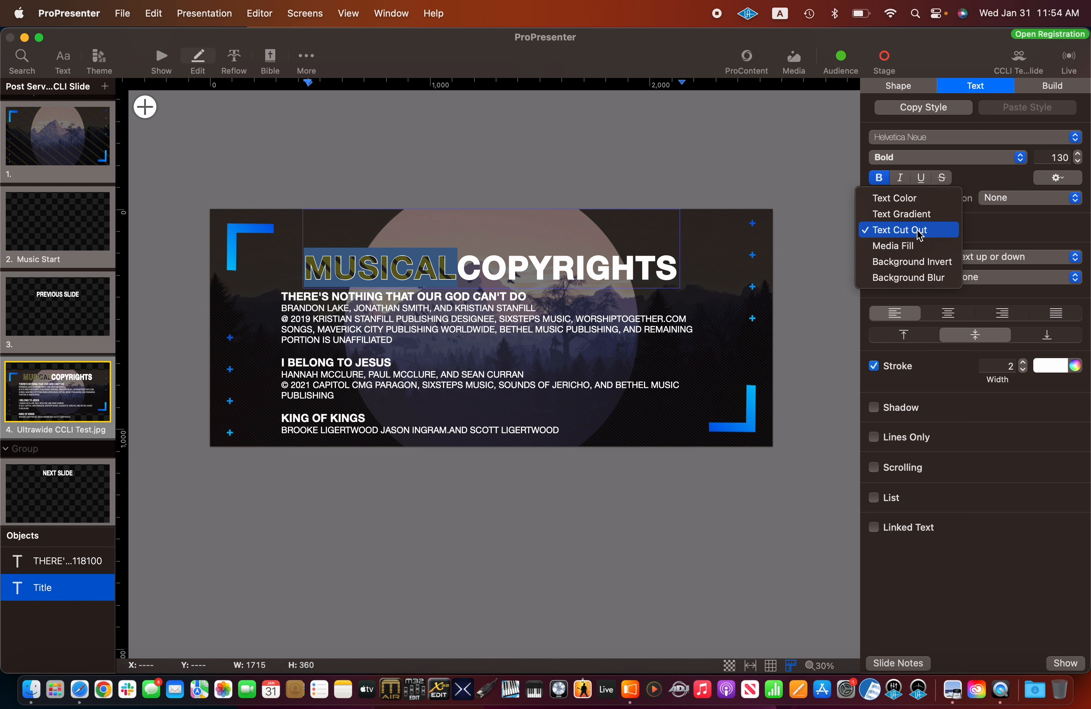
pyautogui.click(991, 230)
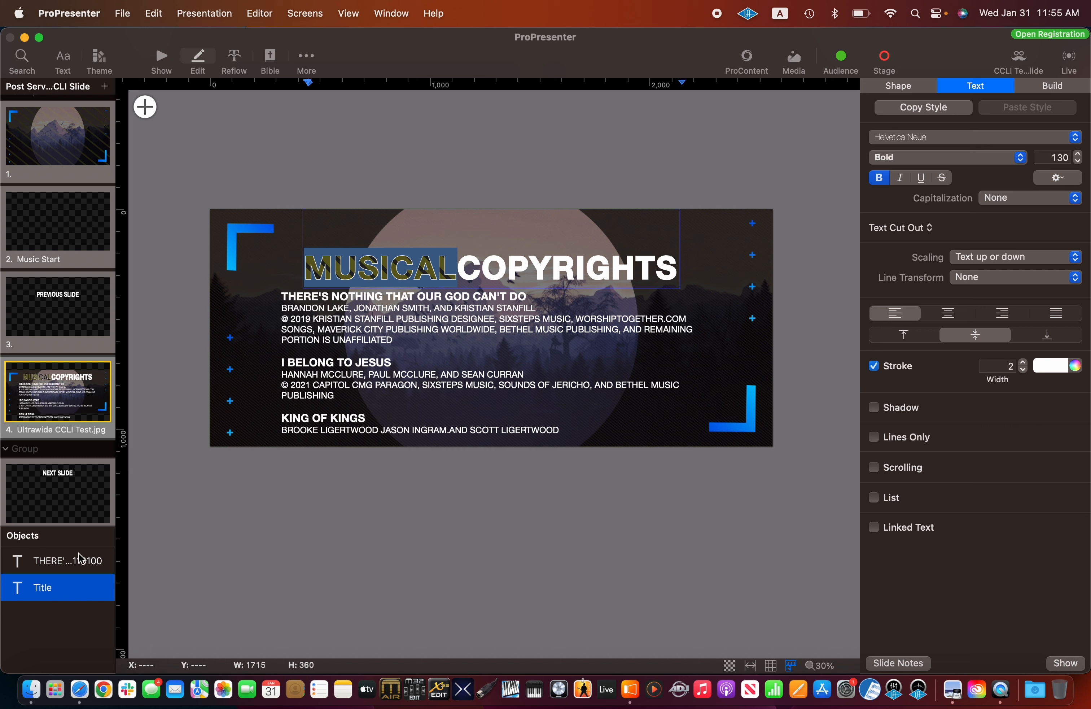
# Step: Open the song credits text for editing and compare the slide with the sample copyright image among the open windows
pyautogui.click(44, 563)
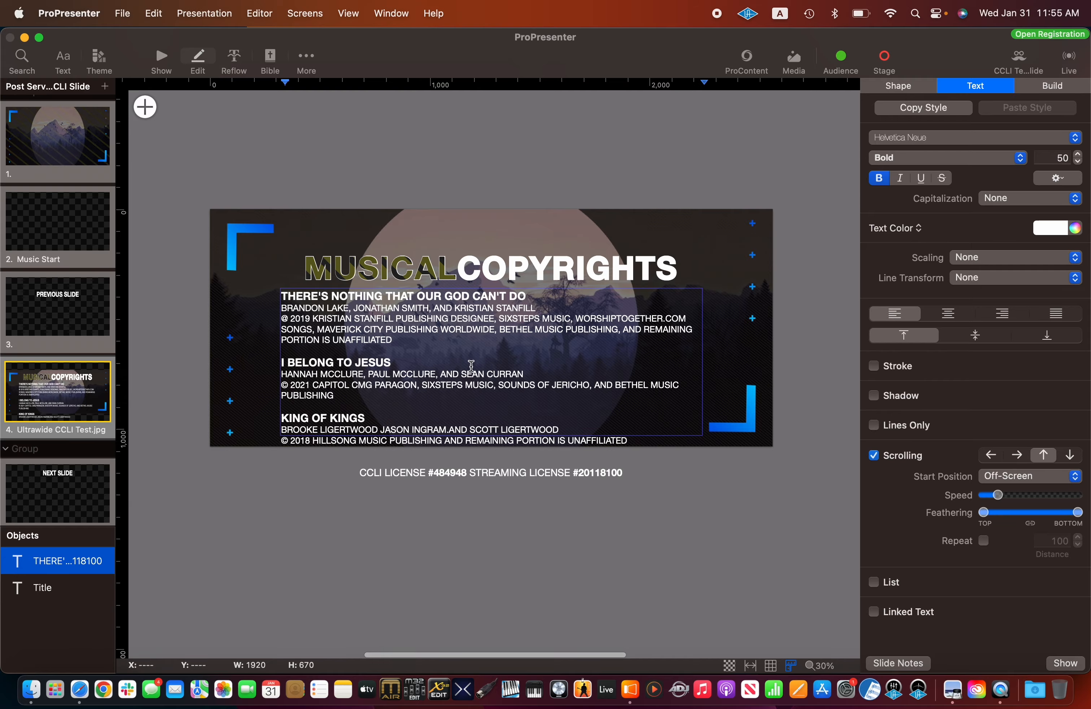
pyautogui.hotkey('ctrl', 'Up')
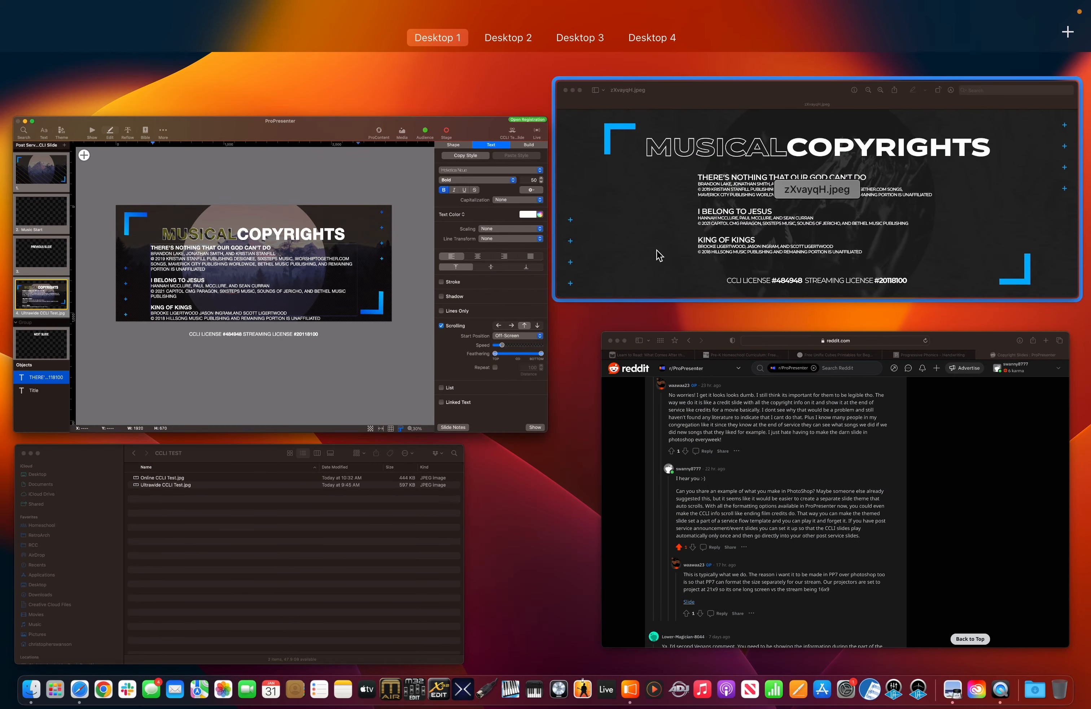
pyautogui.click(412, 283)
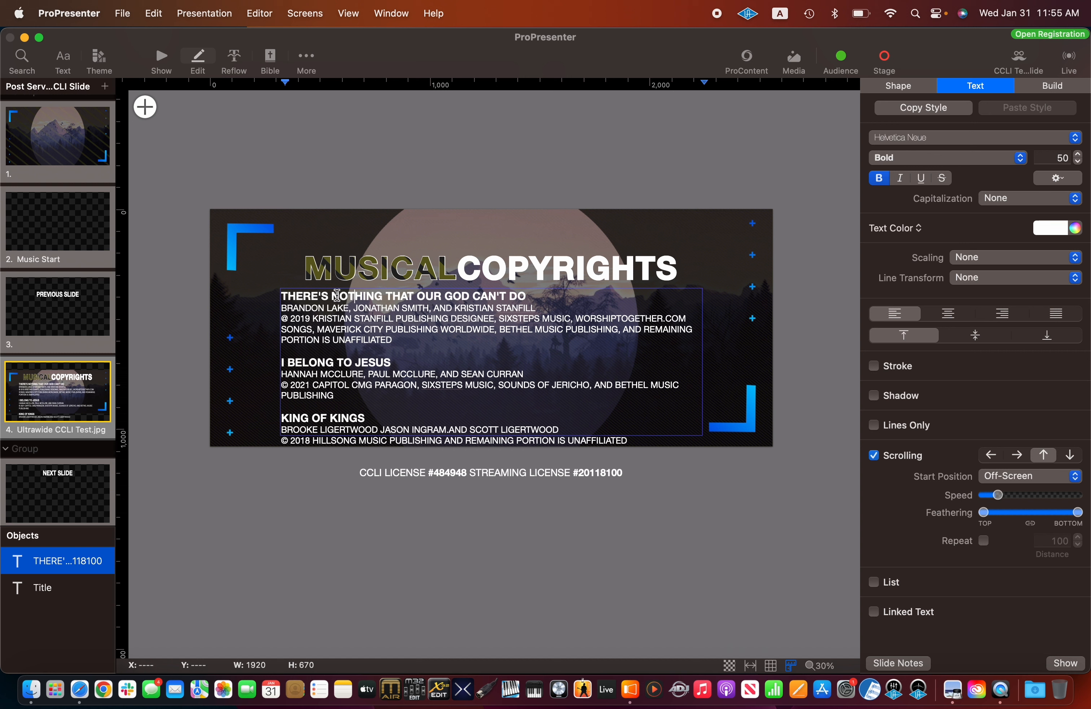
# Step: Inspect the font styles and sizes of the first song title, its writers line and the licence line, and reselect the credits text box
pyautogui.doubleClick(363, 295)
pyautogui.tripleClick(368, 310)
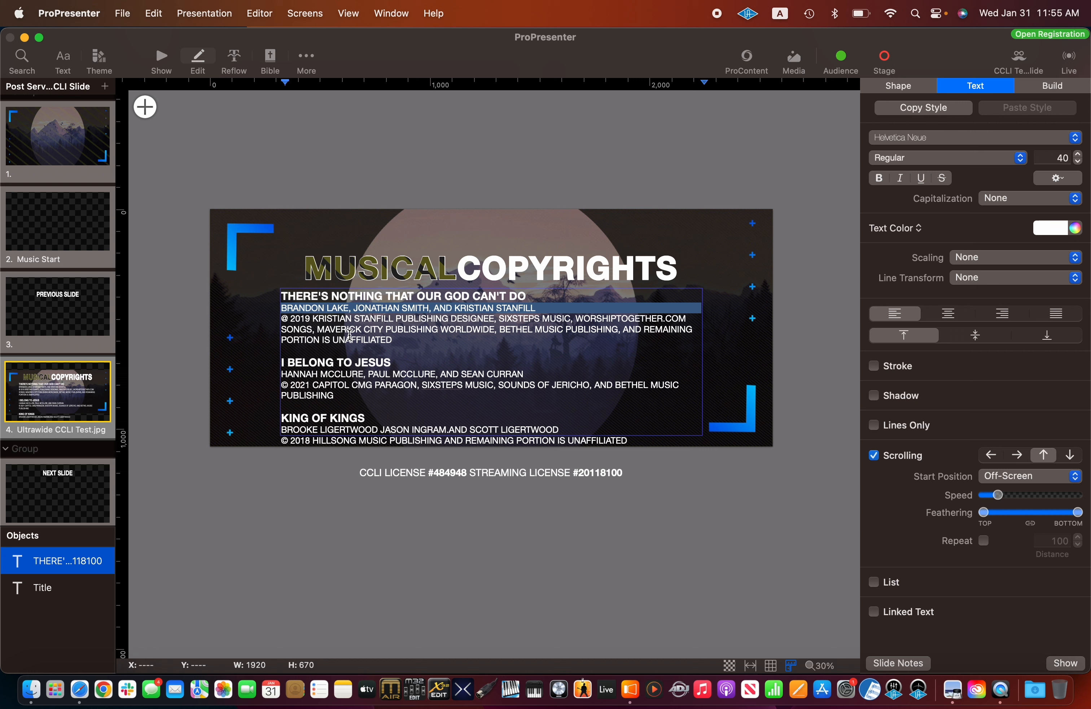
pyautogui.click(382, 472)
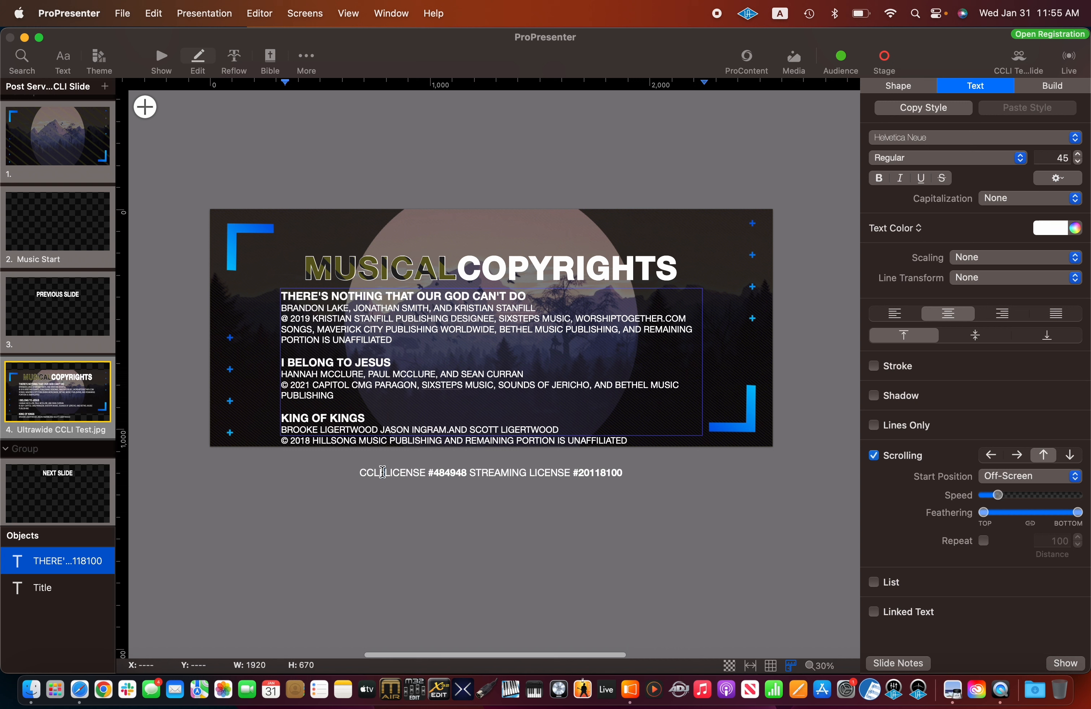
pyautogui.tripleClick(404, 472)
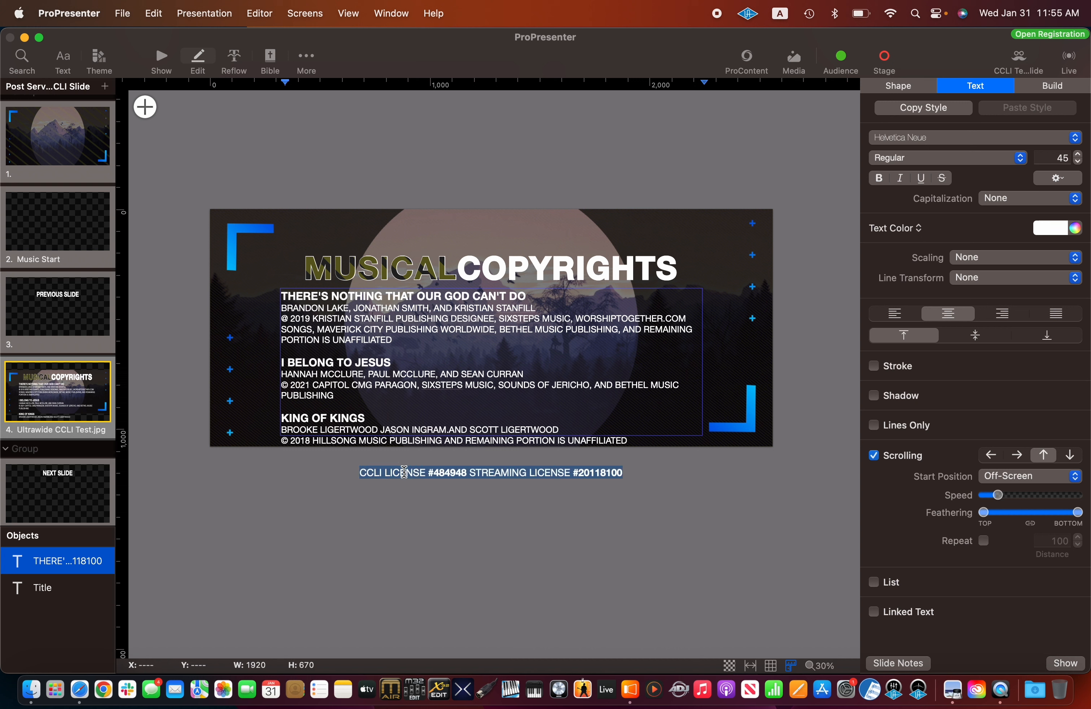
pyautogui.doubleClick(450, 474)
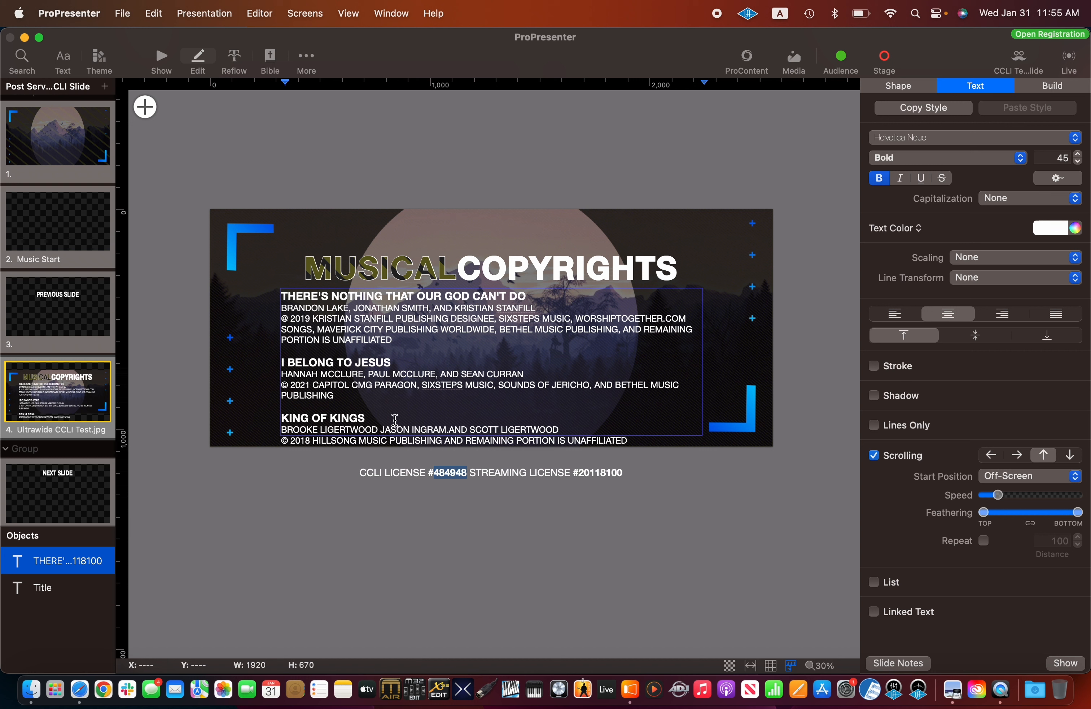
pyautogui.click(217, 479)
pyautogui.click(415, 371)
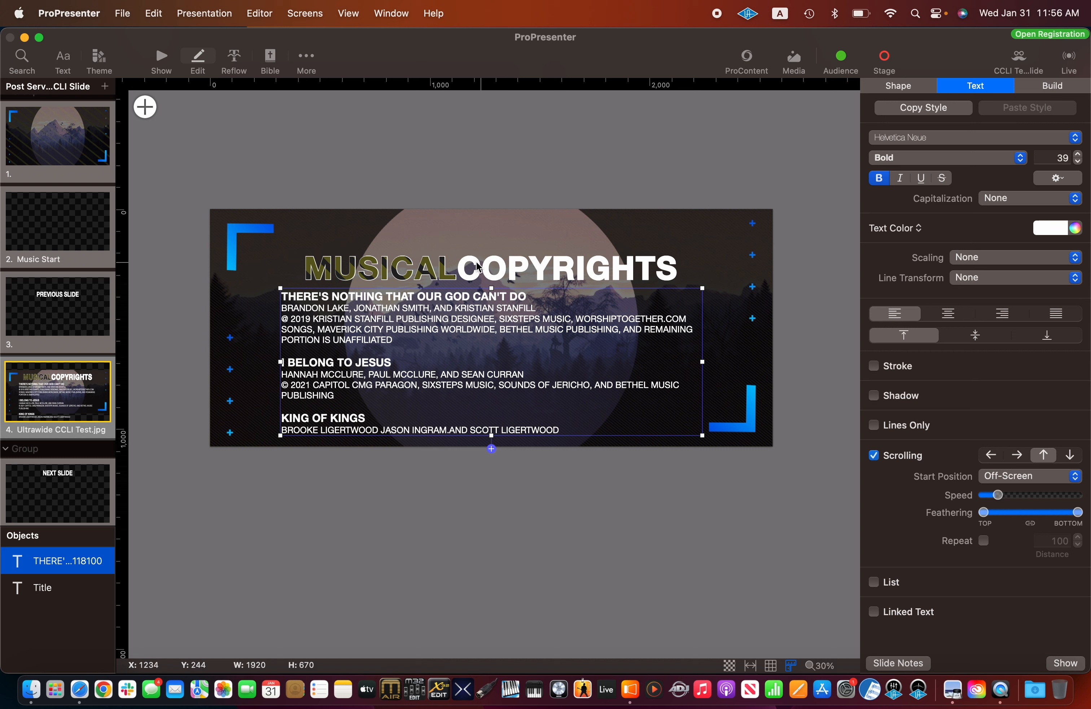
# Step: Select the Title text and examine its dissolve builds and the start and delay settings of each entry in the build order
pyautogui.click(491, 270)
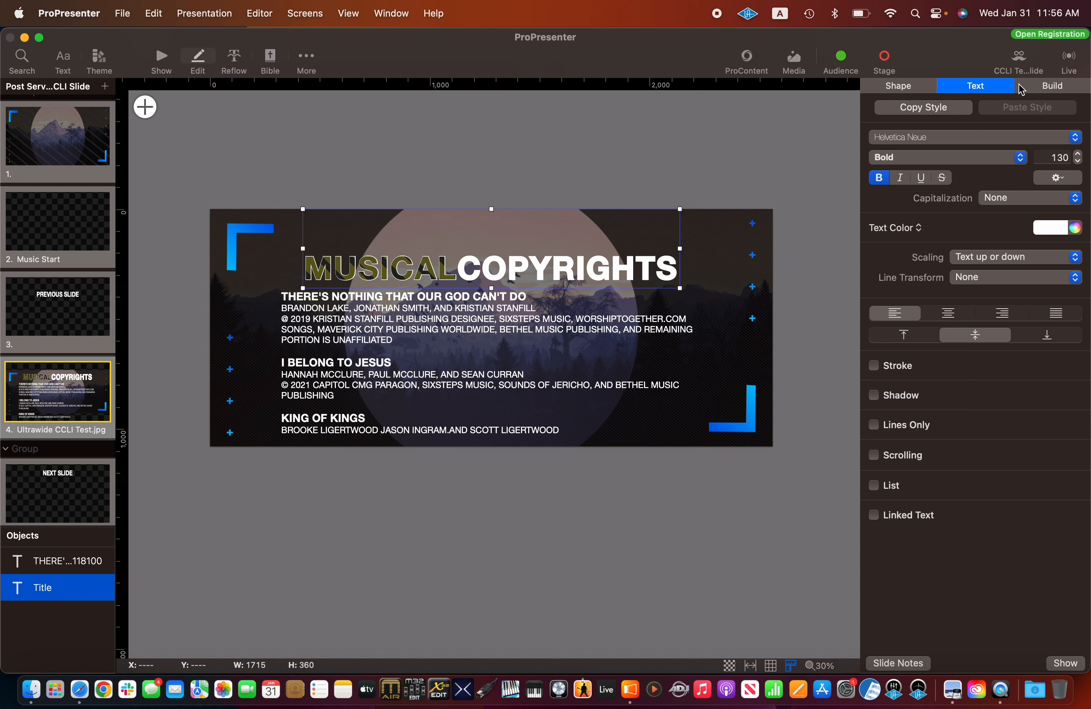
pyautogui.click(1060, 89)
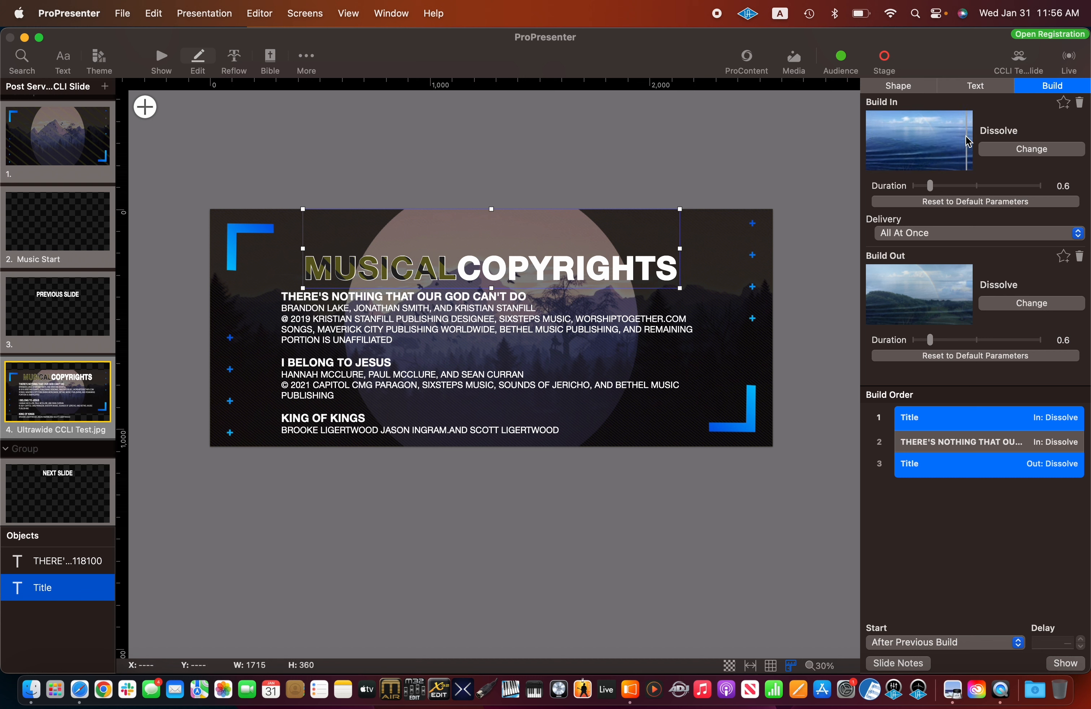
pyautogui.click(946, 416)
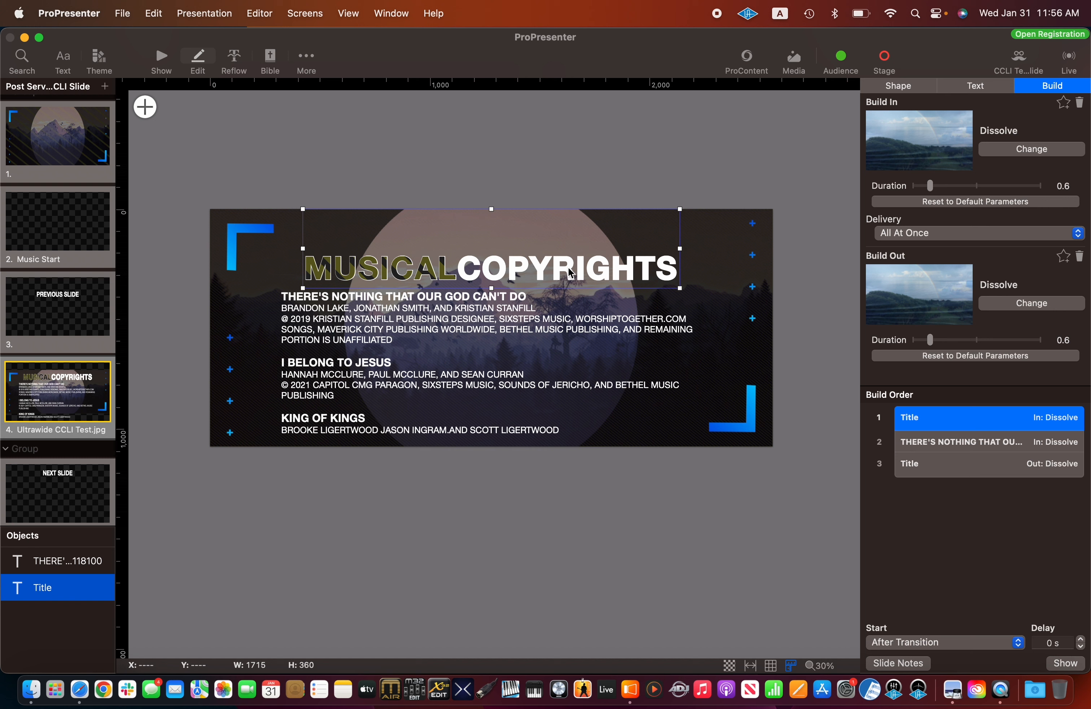
pyautogui.click(959, 448)
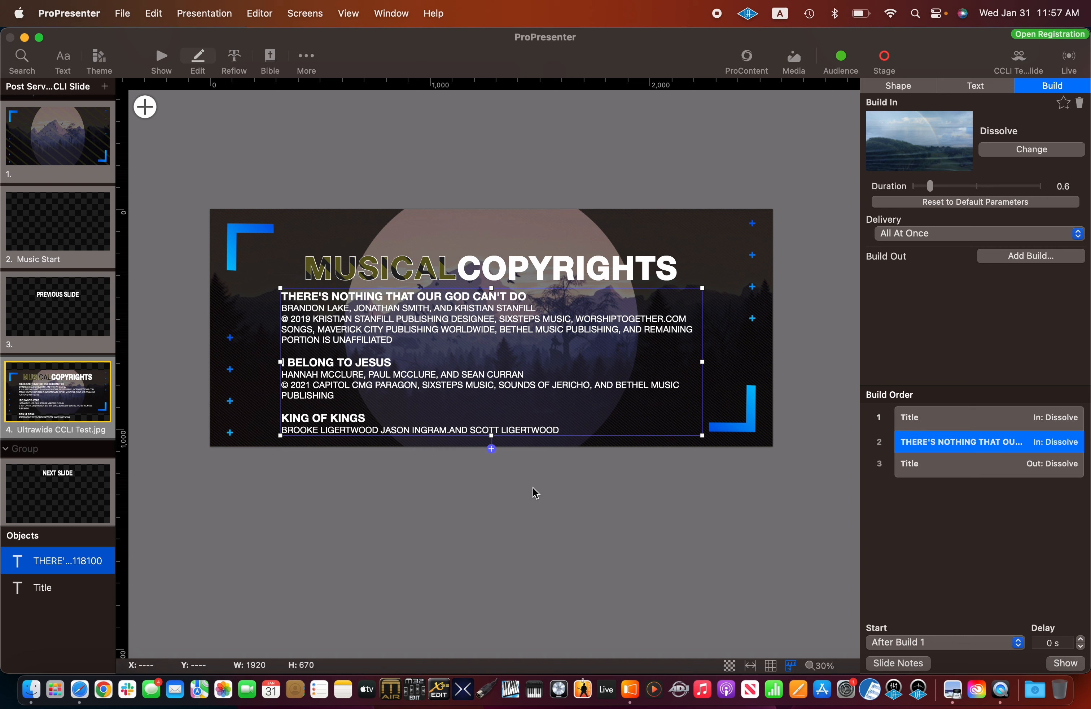
pyautogui.click(944, 468)
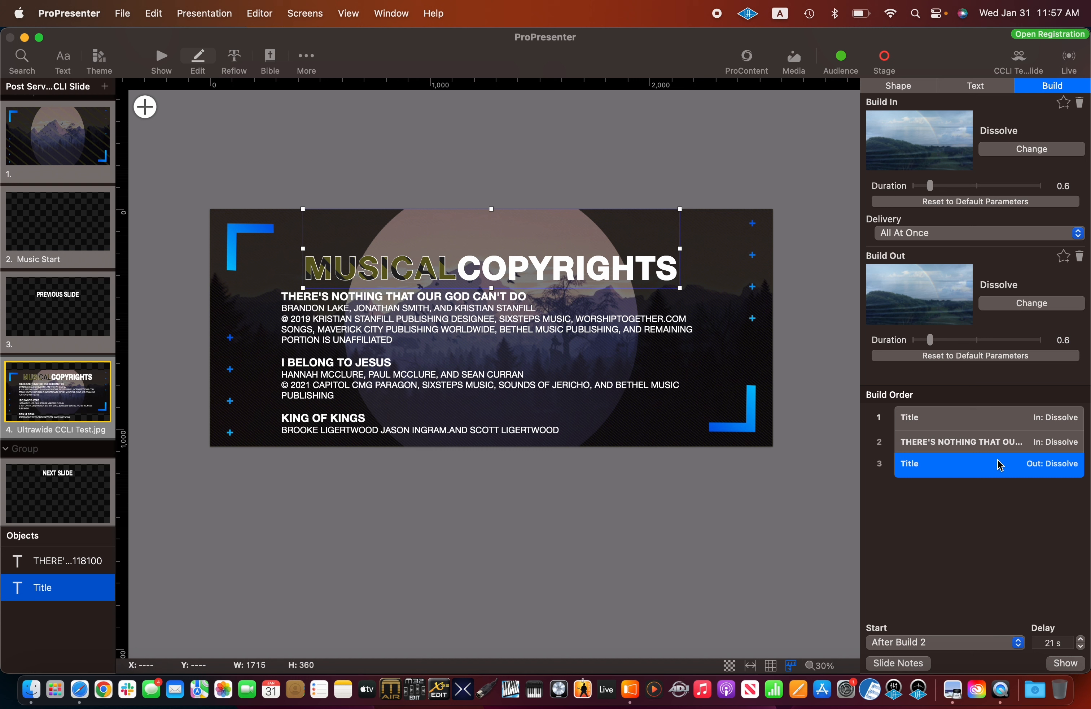
pyautogui.click(988, 424)
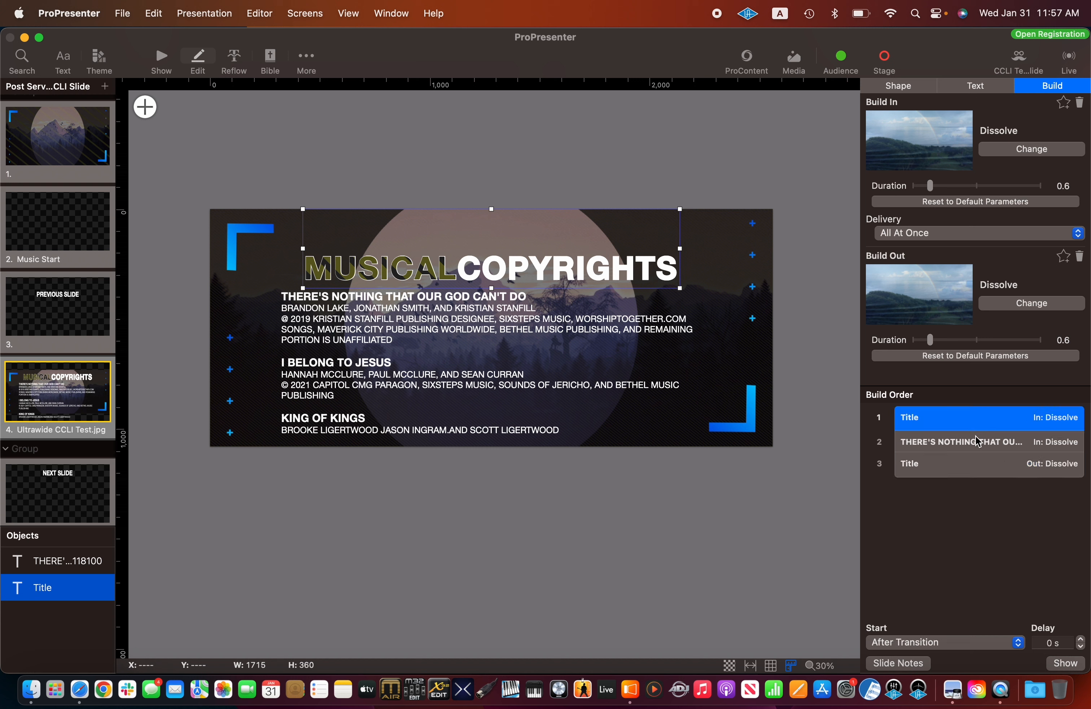
# Step: Check the start and delay settings of the credits text's build in and the Title's build out
pyautogui.click(976, 445)
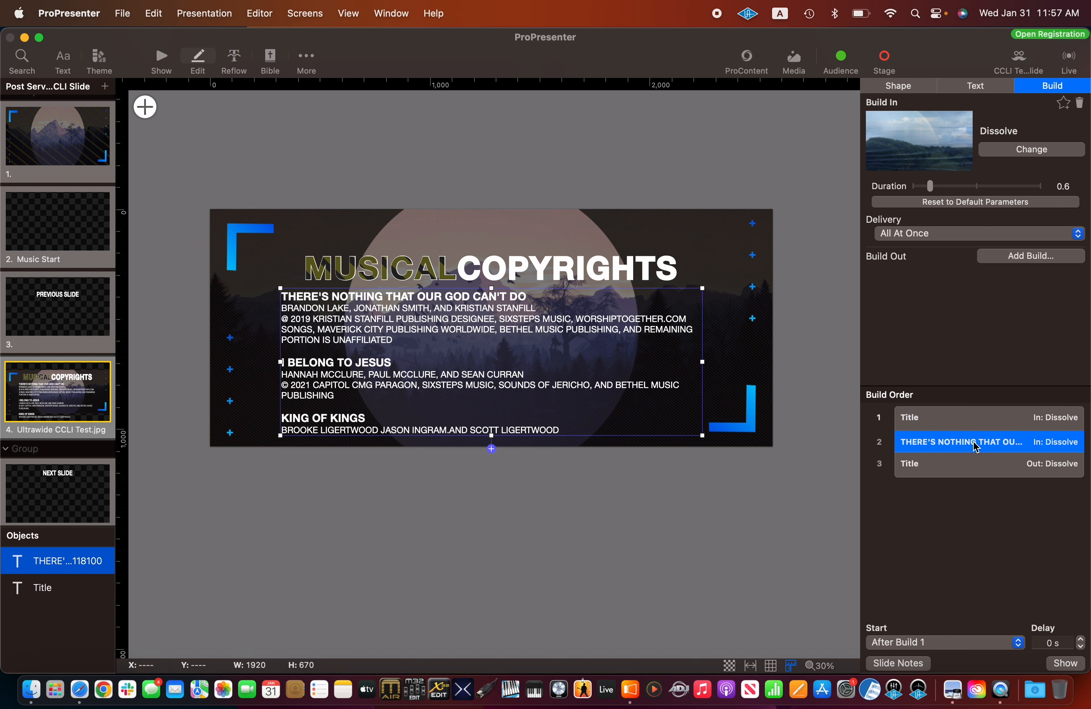
pyautogui.click(973, 465)
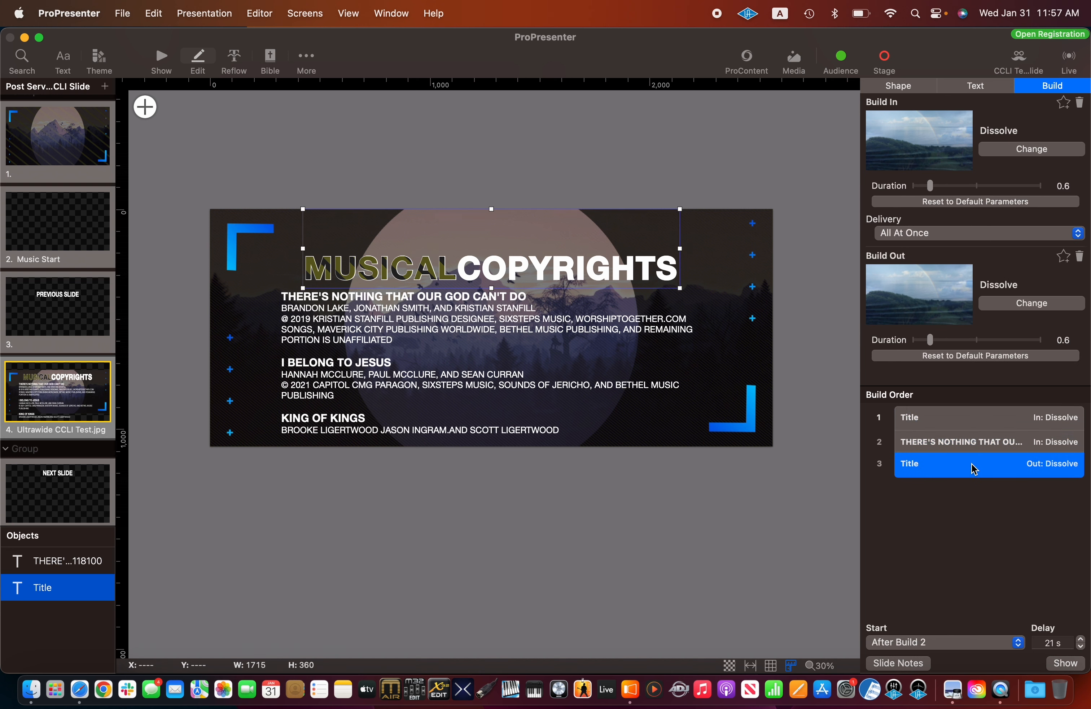
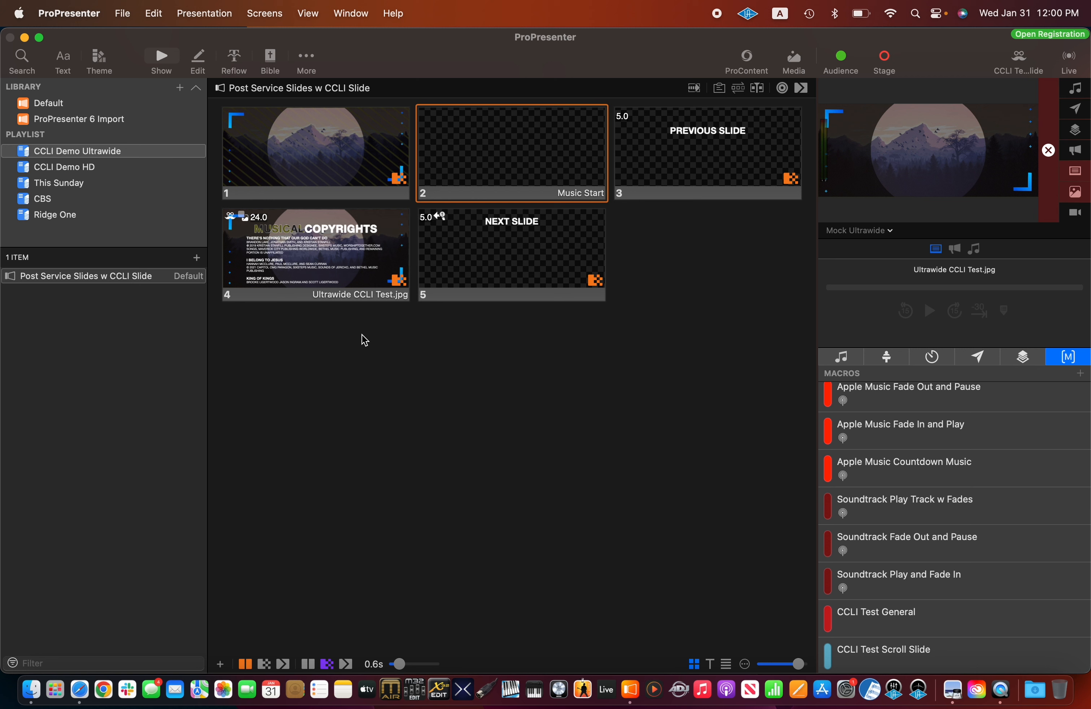
# Step: Disable slide 1 and the Music Start slide in the Post Service Slides w CCLI Slide presentation
pyautogui.click(307, 143)
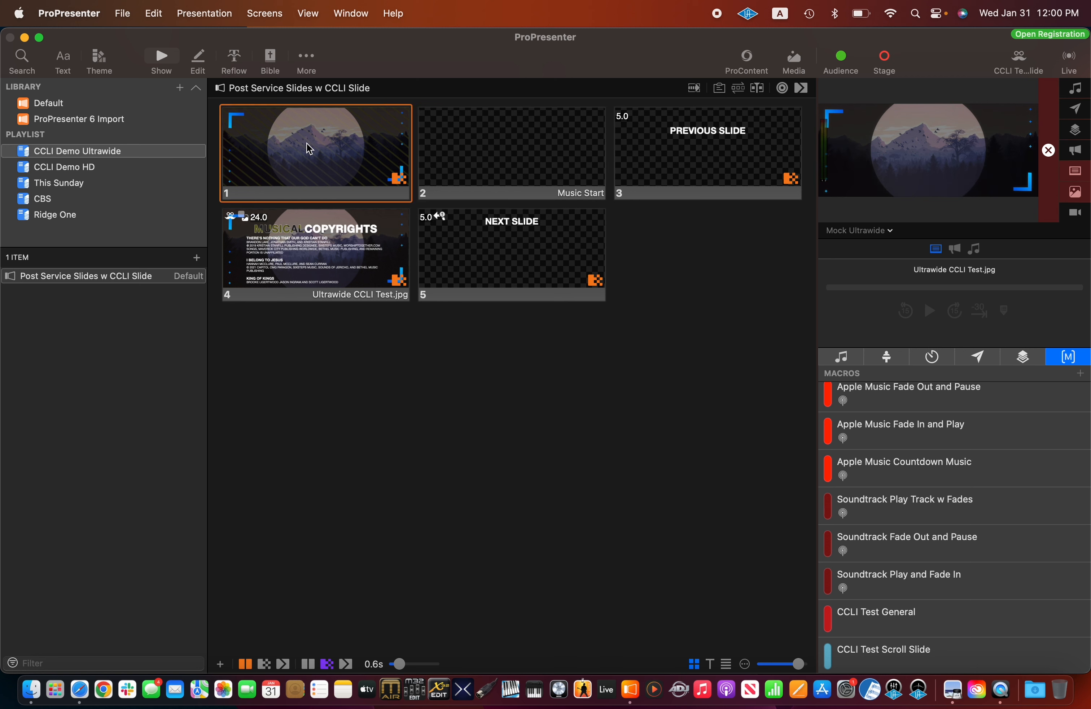
pyautogui.rightClick(307, 144)
pyautogui.click(344, 192)
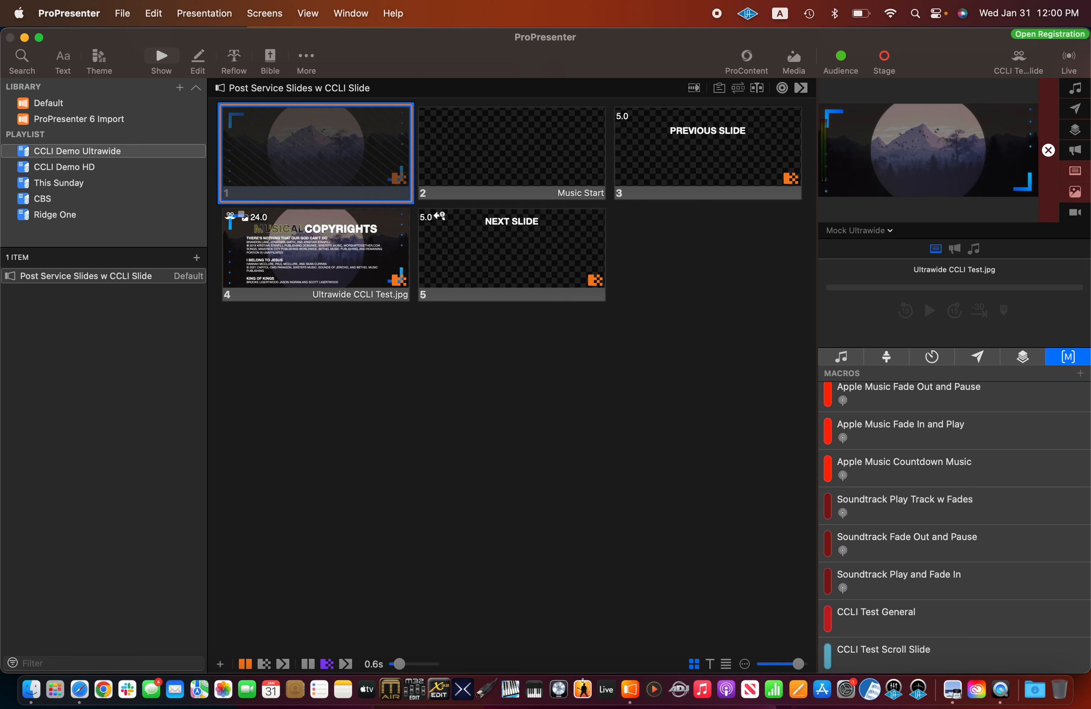
pyautogui.rightClick(502, 156)
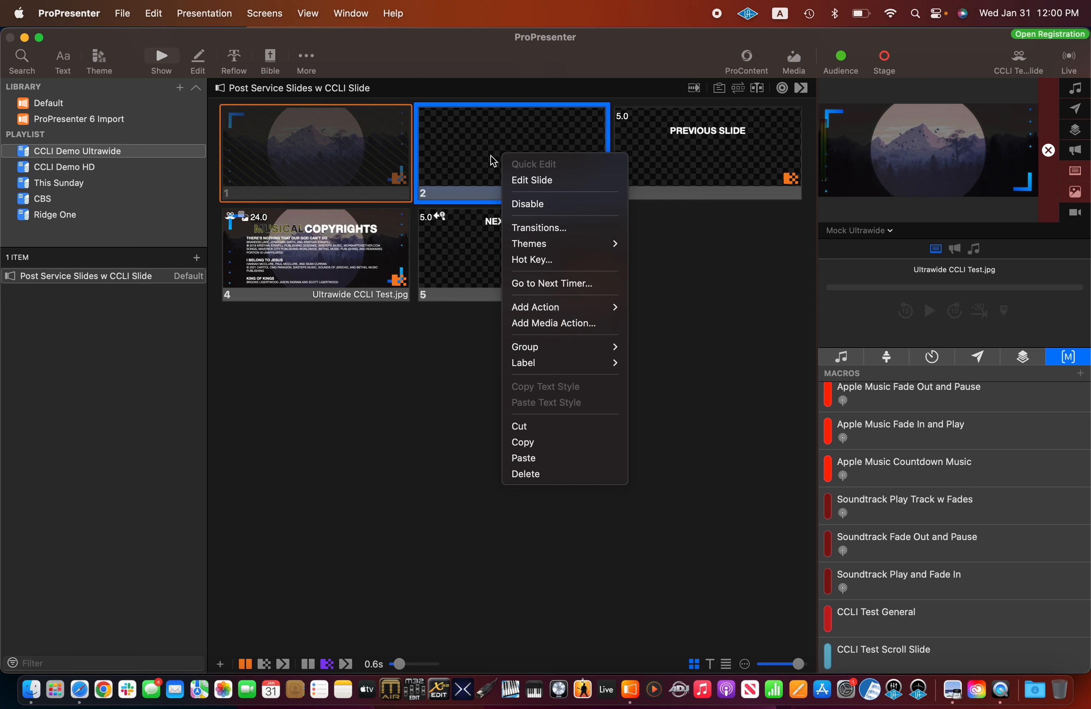
pyautogui.click(529, 206)
# Step: Add a Go to Next timer of 2 seconds to the disabled Music Start slide
pyautogui.rightClick(499, 173)
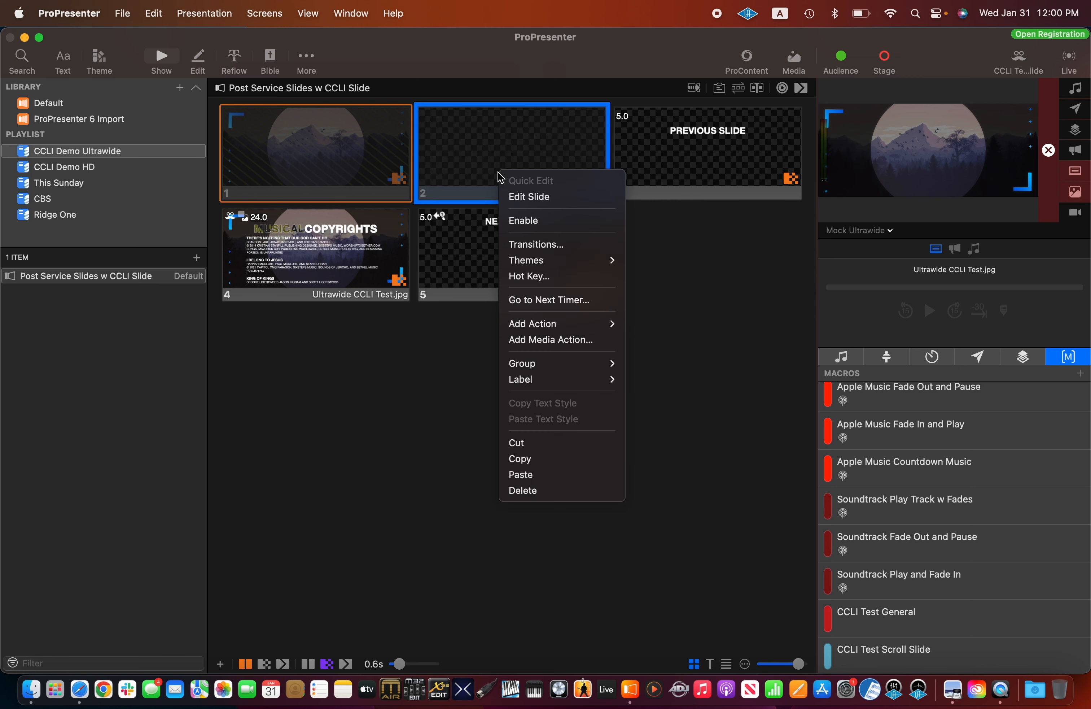
pyautogui.click(539, 302)
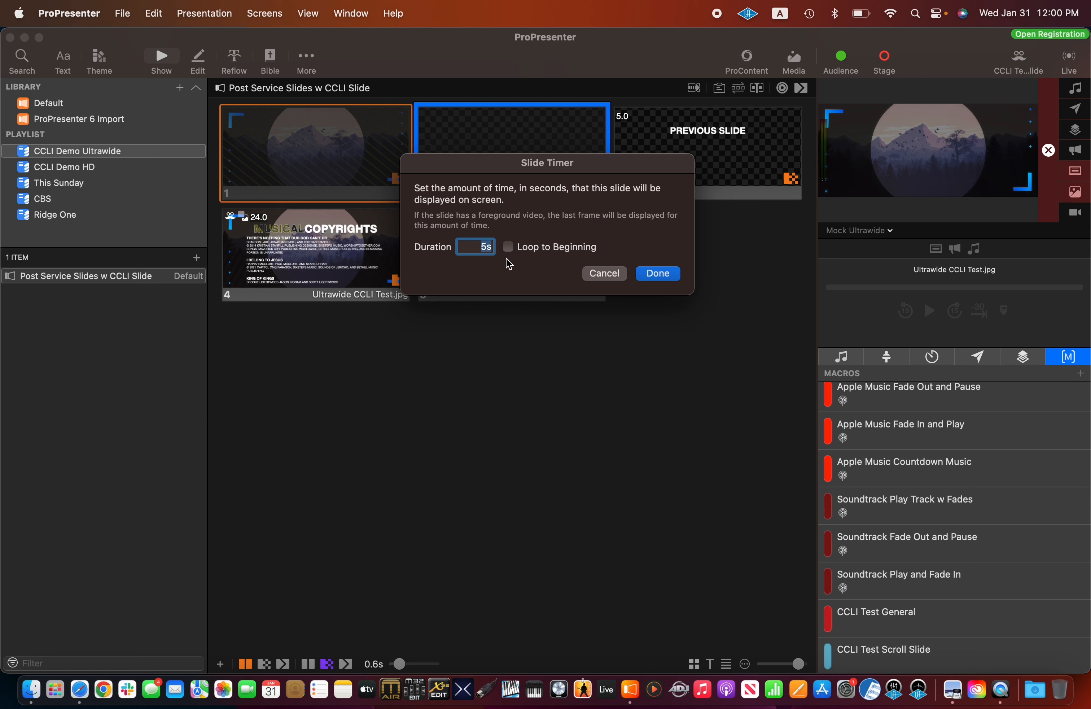
pyautogui.write('2s')
pyautogui.click(655, 275)
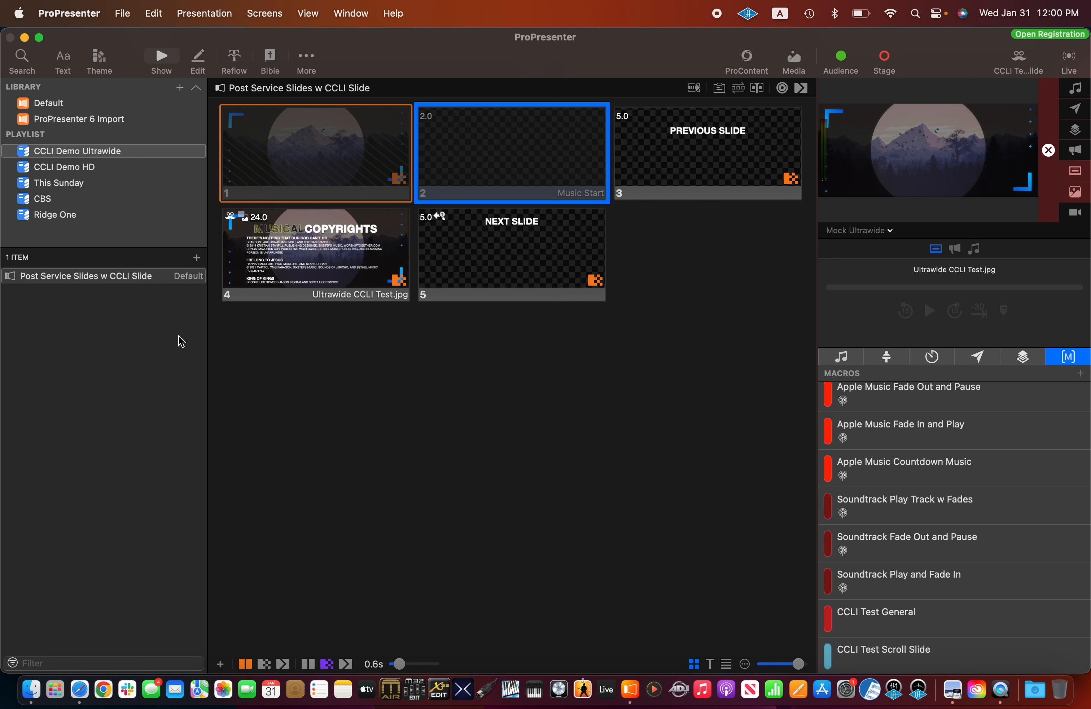
# Step: Test the slide sequence live and inspect the duration and Loop to Beginning option of the NEXT SLIDE slide's timer
pyautogui.click(492, 162)
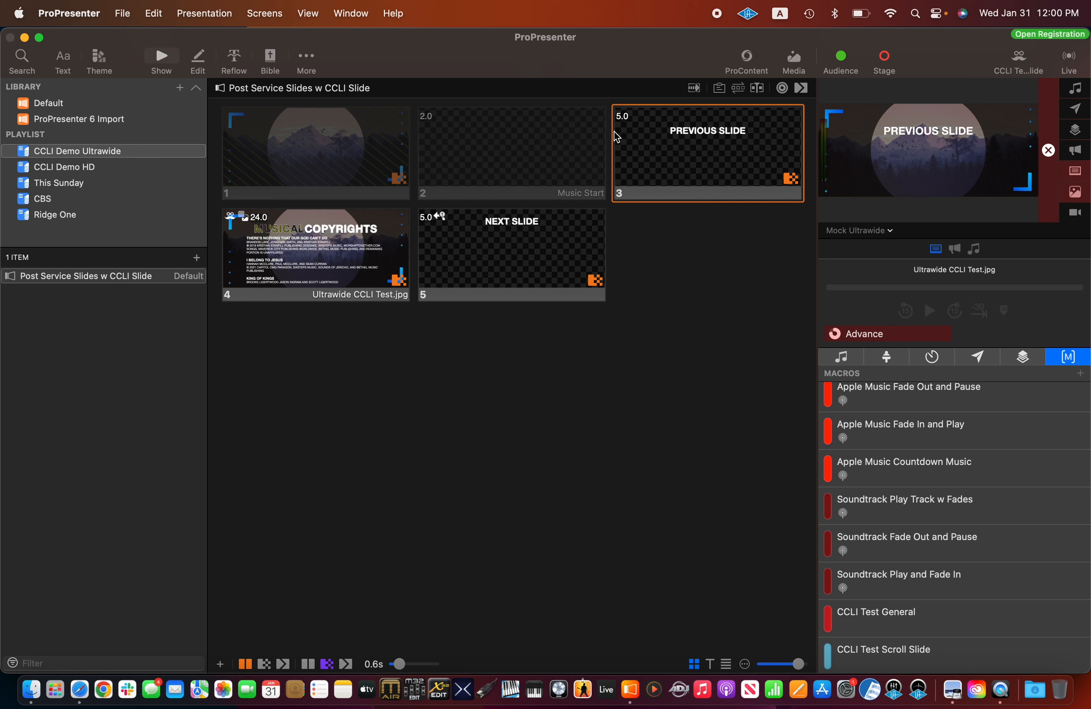
pyautogui.click(460, 281)
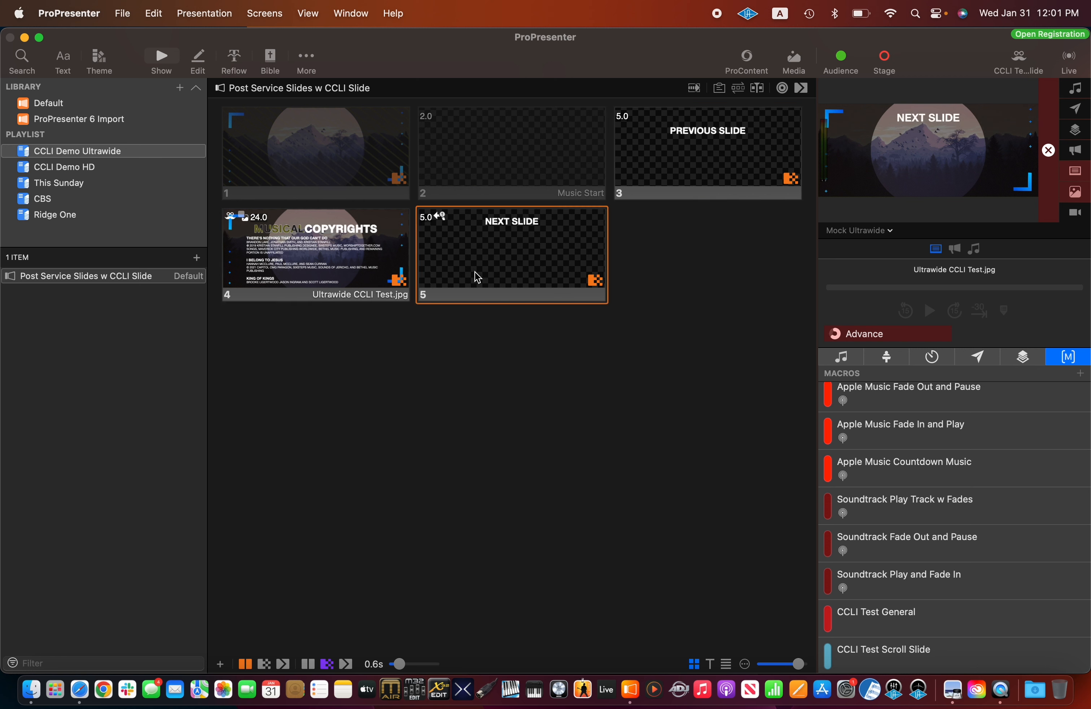
pyautogui.rightClick(462, 243)
pyautogui.click(498, 369)
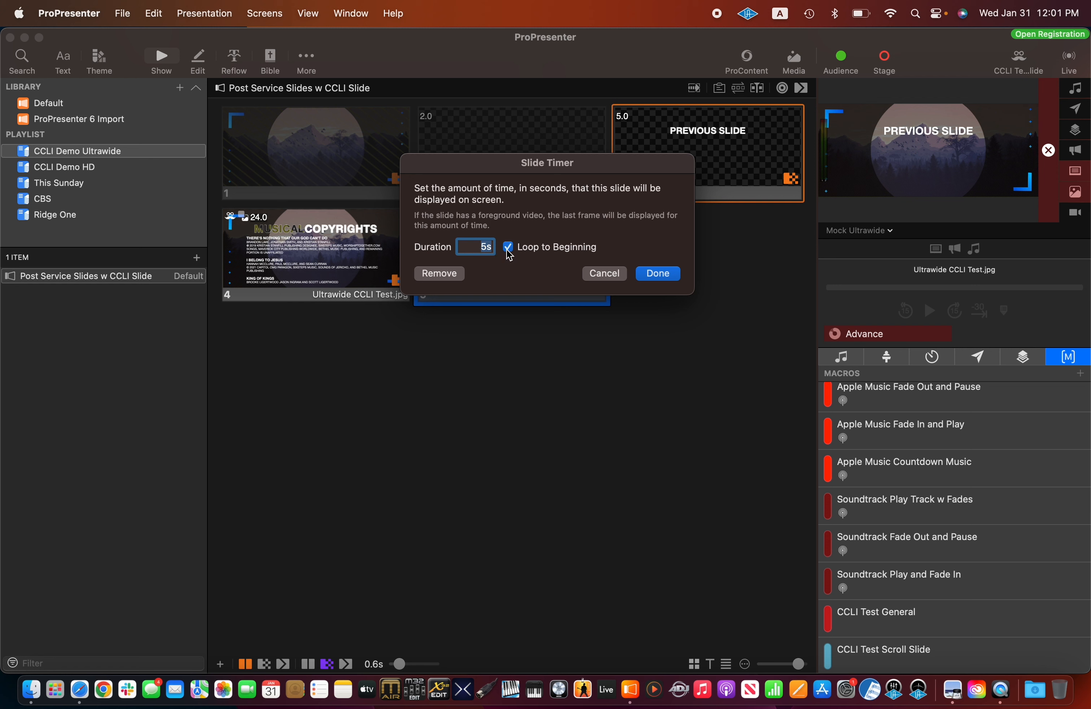
pyautogui.click(658, 274)
pyautogui.click(497, 266)
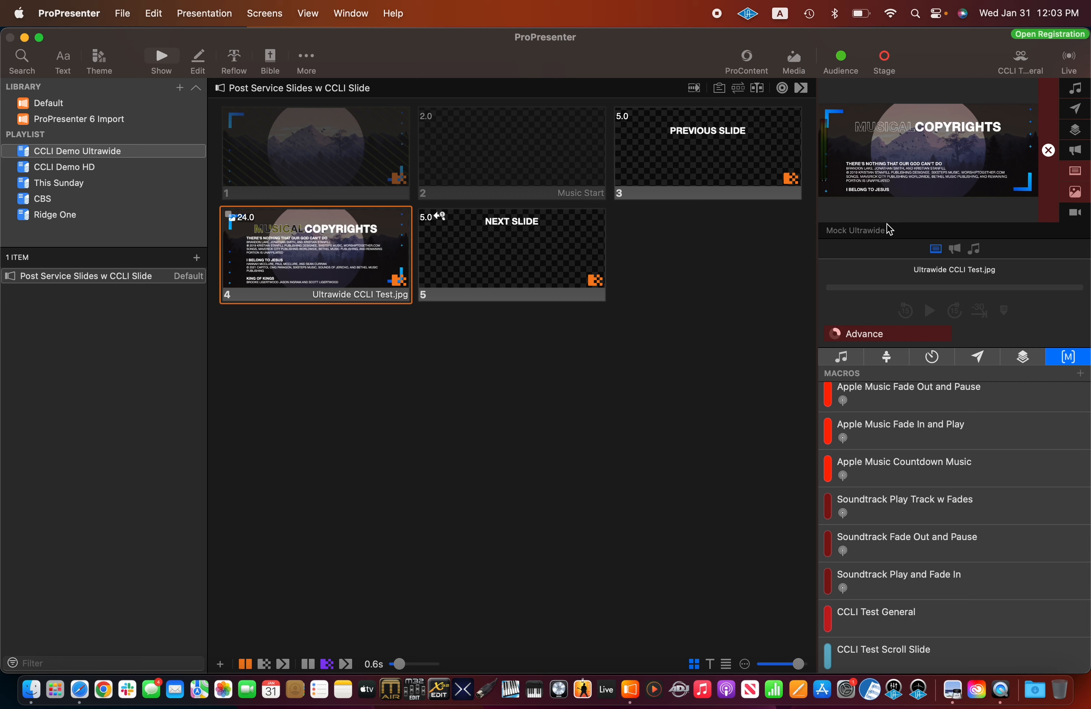
# Step: Switch the output preview from Mock Ultrawide to the Online screen
pyautogui.click(877, 230)
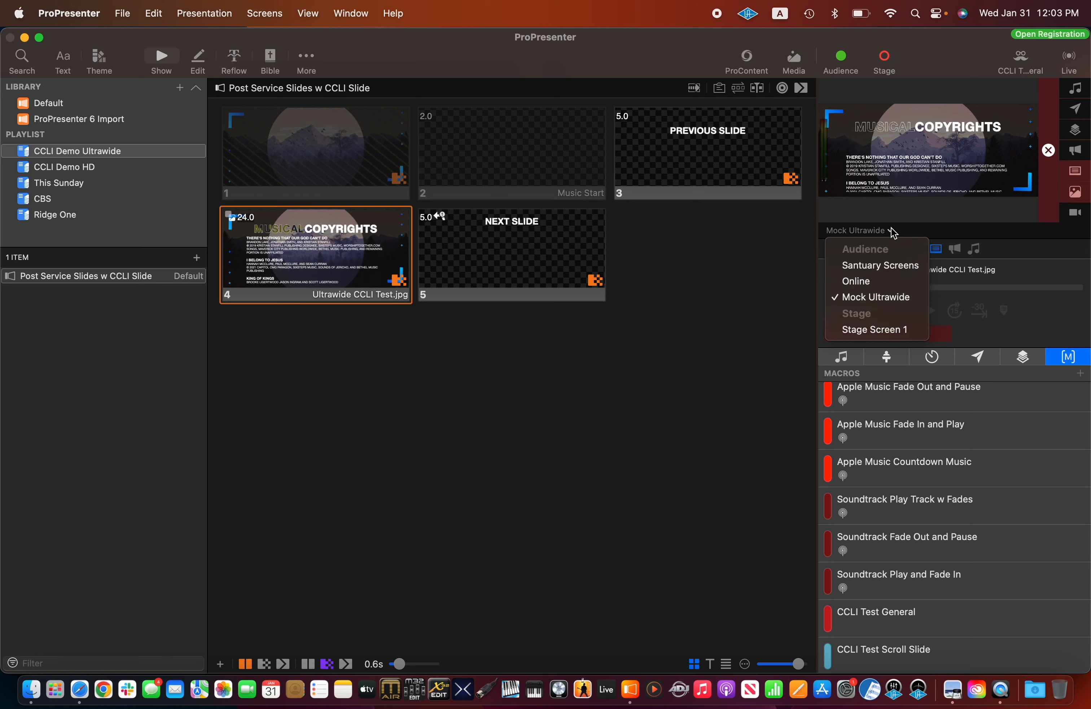
pyautogui.click(859, 280)
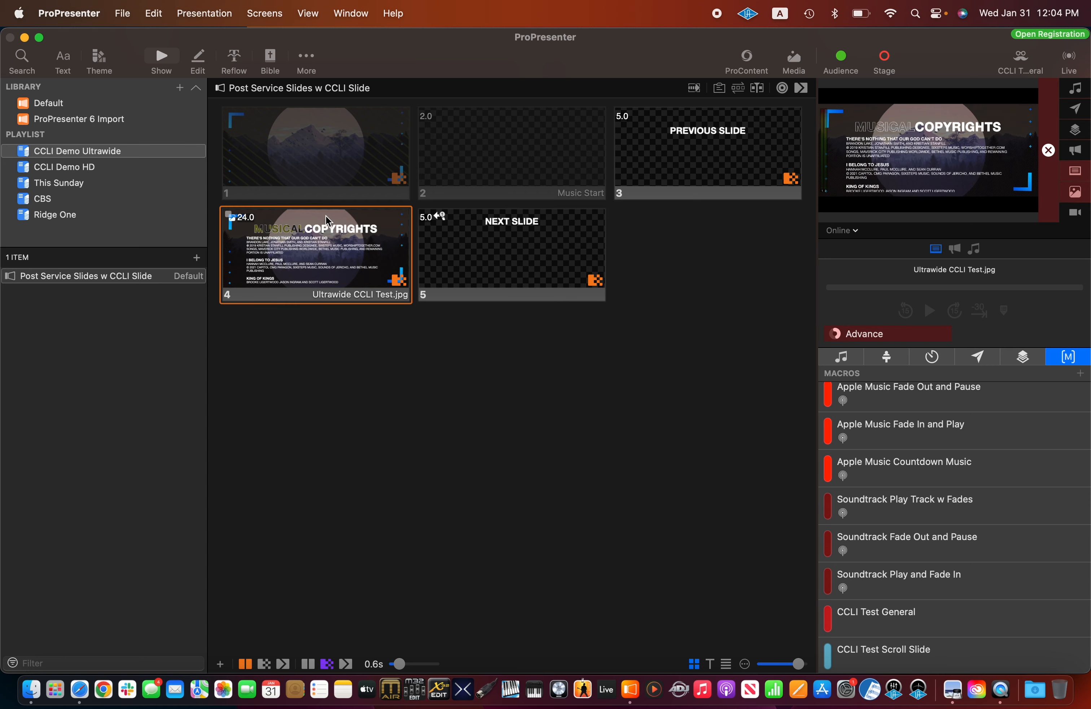
# Step: Copy the disabled slide 1 and paste it at the end of the CCLI HD Slides presentation in the CCLI Demo HD playlist
pyautogui.rightClick(313, 163)
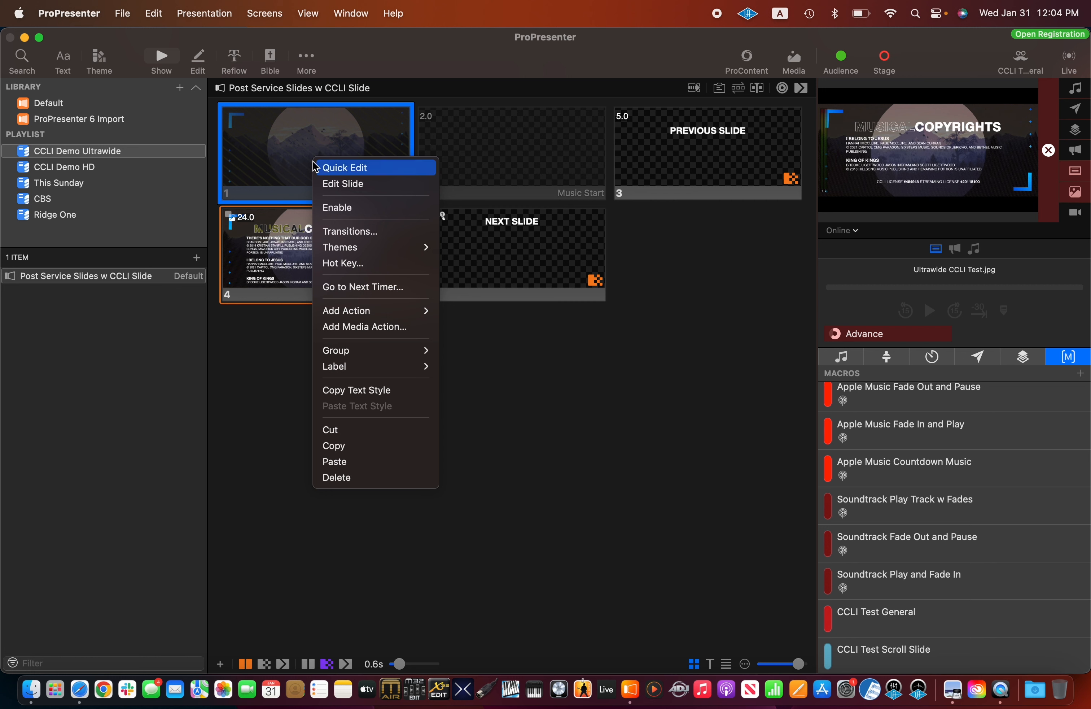
pyautogui.click(344, 449)
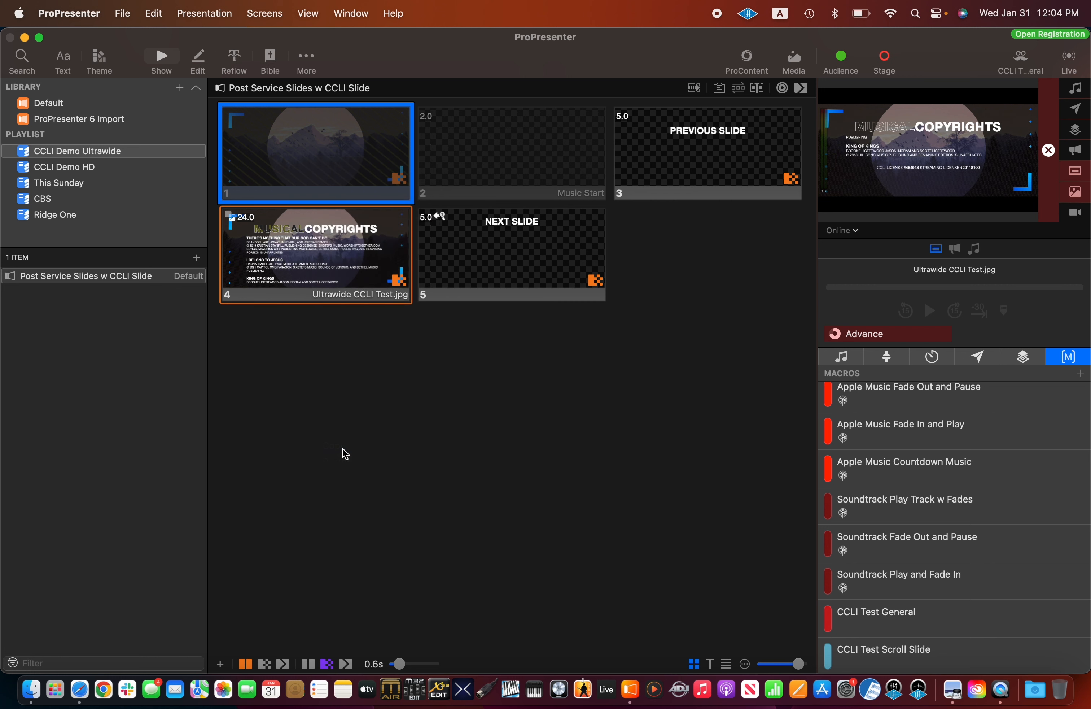
pyautogui.click(82, 174)
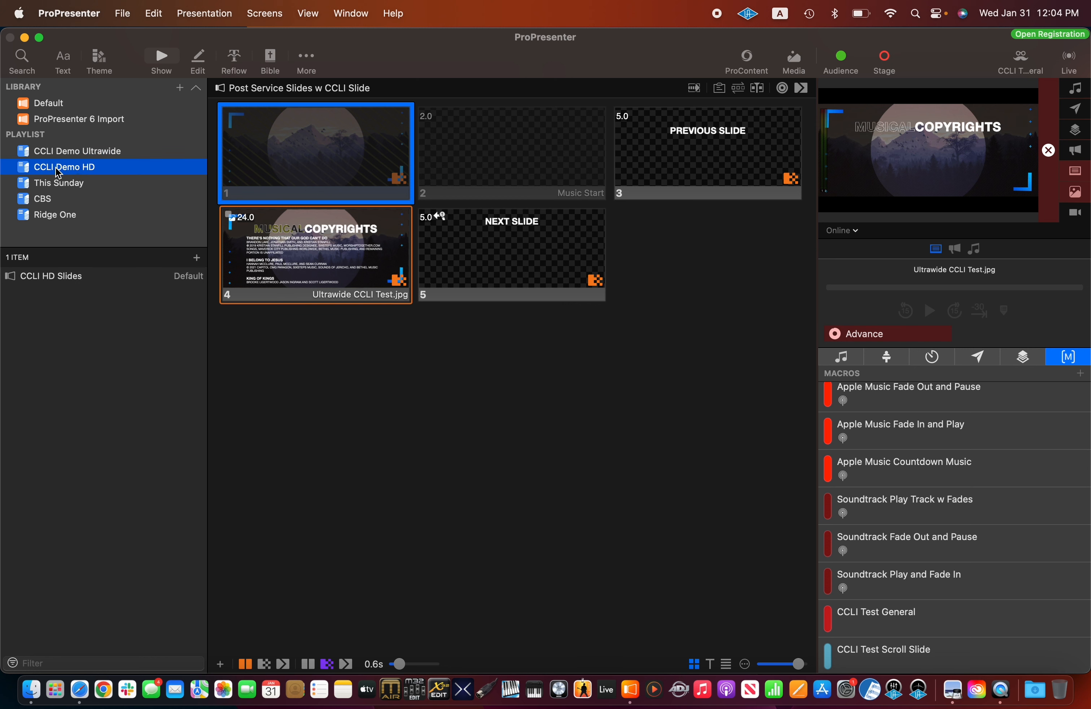
pyautogui.click(47, 279)
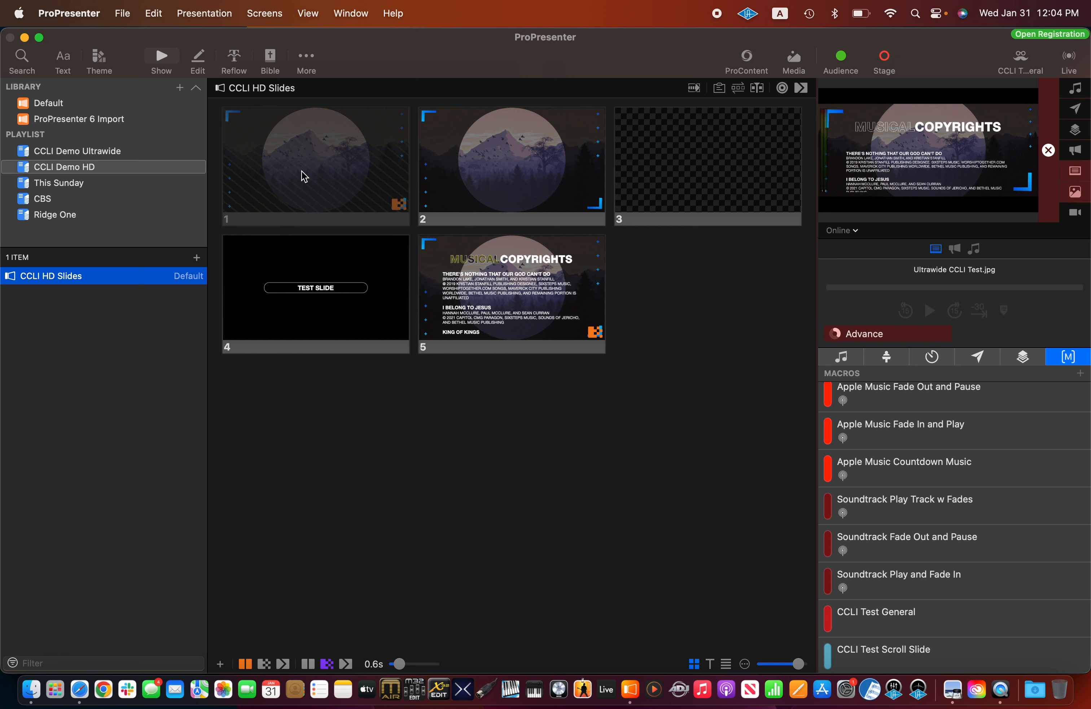
pyautogui.click(643, 299)
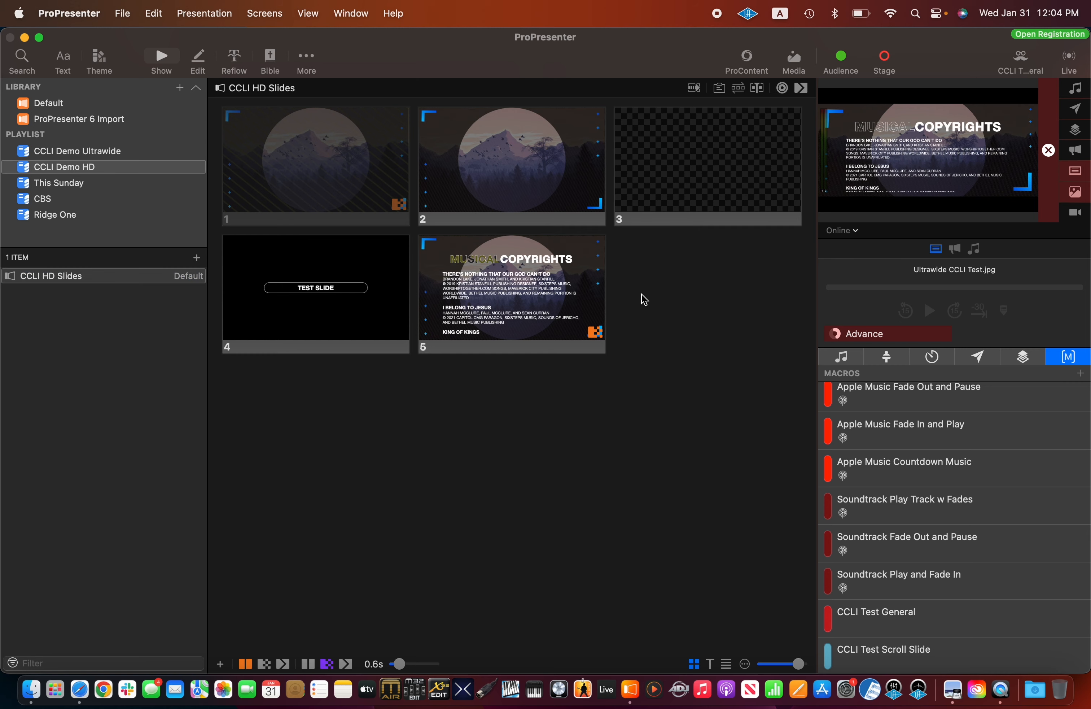
pyautogui.click(153, 13)
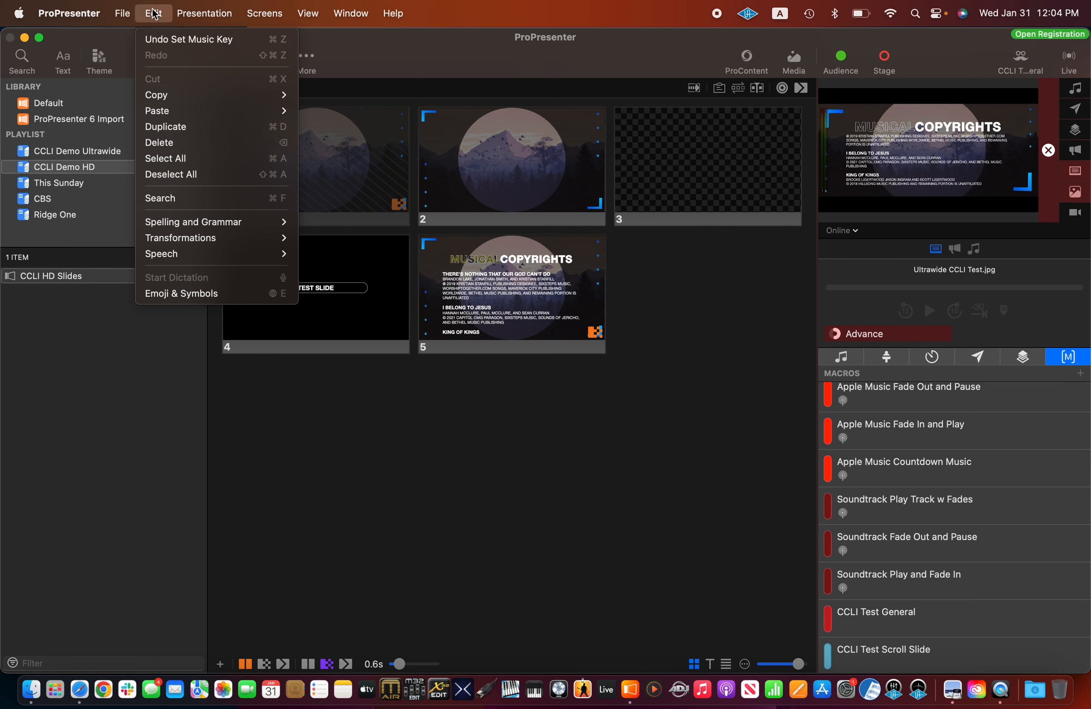
pyautogui.moveTo(163, 117)
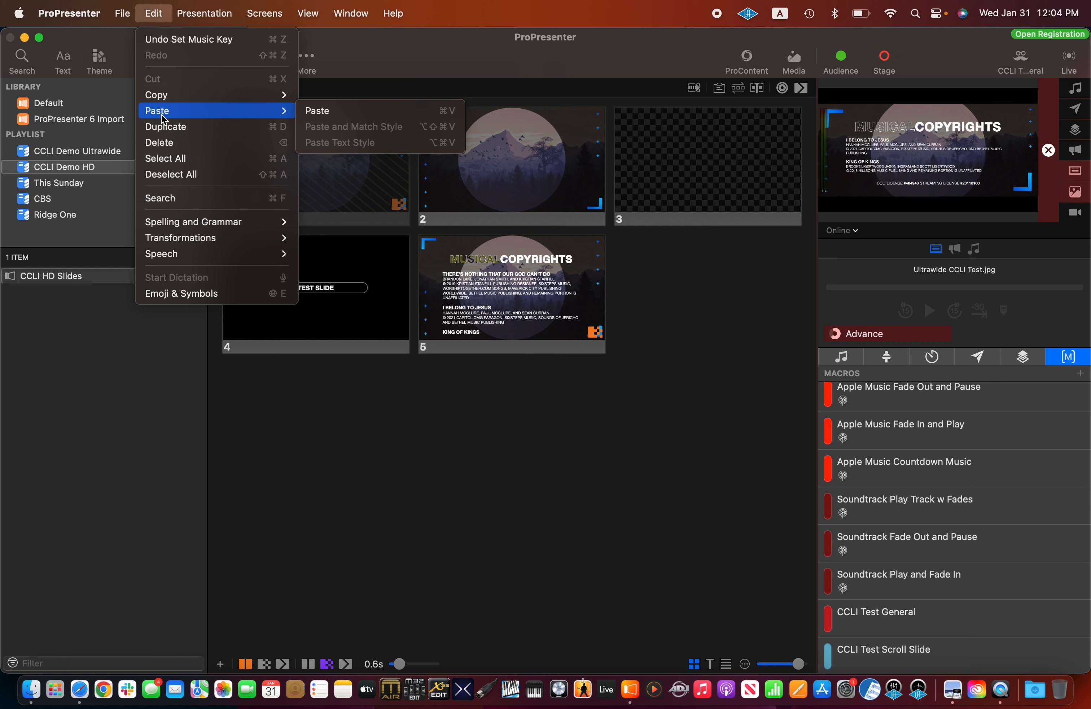
pyautogui.click(317, 110)
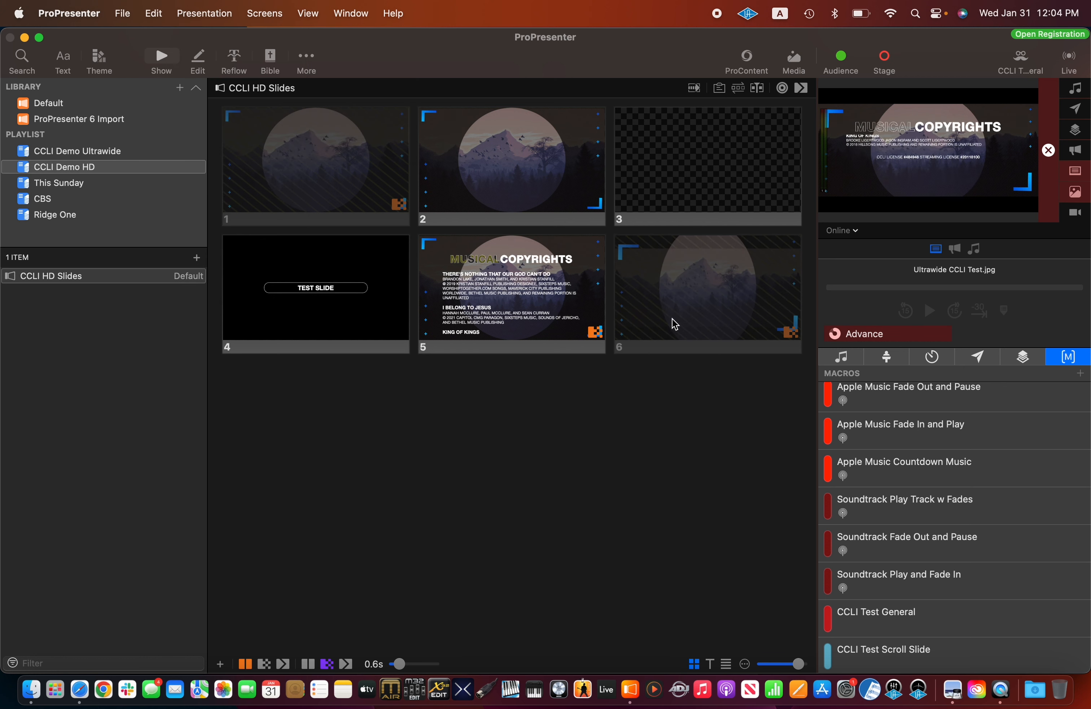
# Step: Open the pasted slide 6 for editing and select the mountain image at the very back of its object stack
pyautogui.rightClick(681, 290)
pyautogui.click(713, 315)
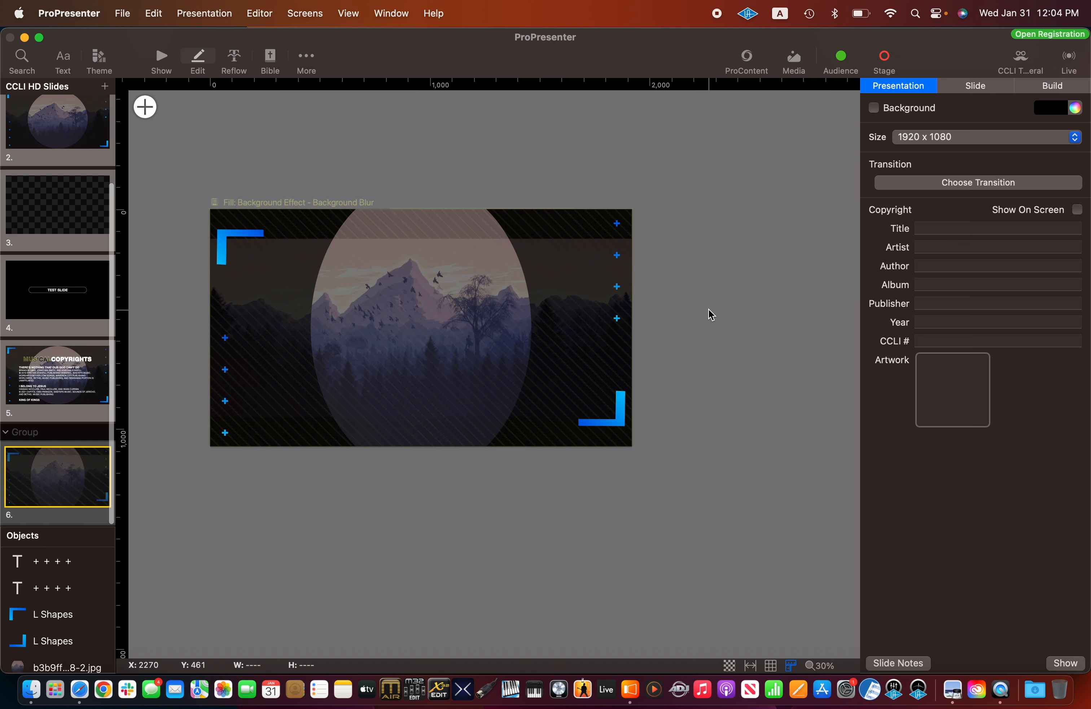
pyautogui.scroll(-1, 35, 511)
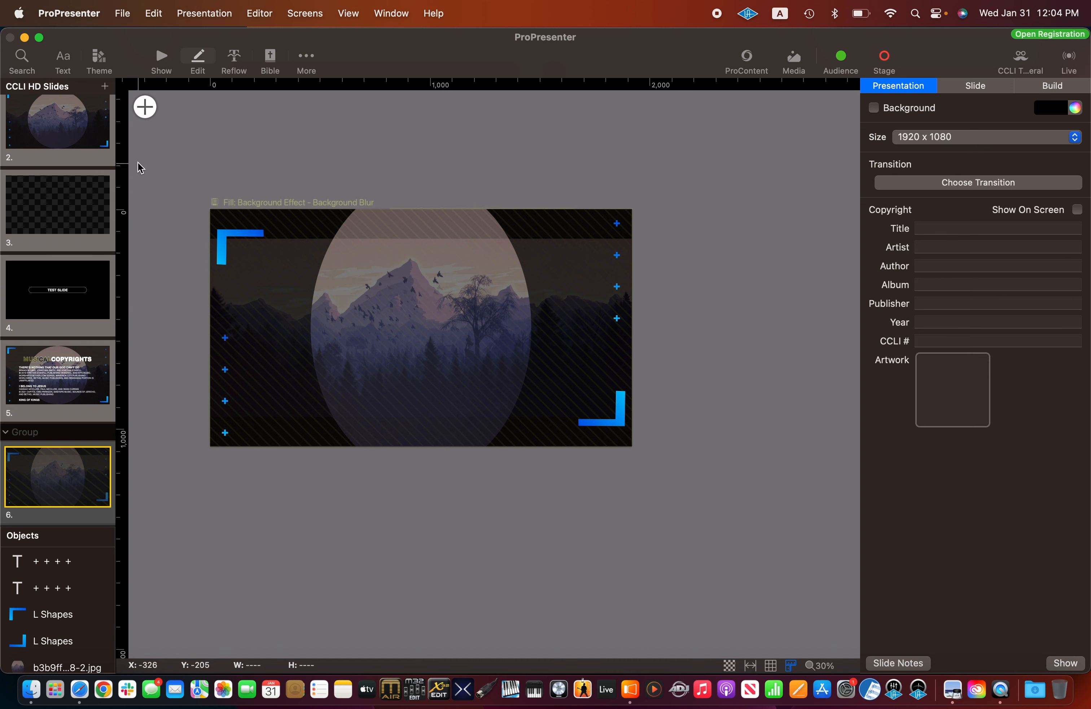
pyautogui.scroll(-5, 38, 640)
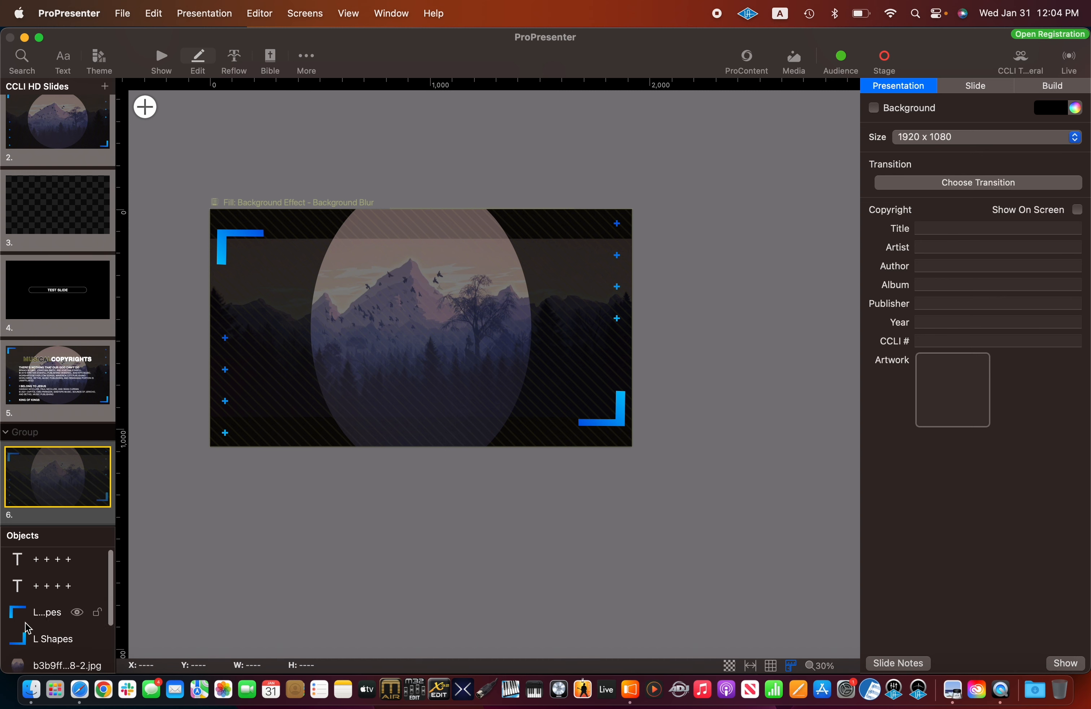
pyautogui.click(41, 663)
pyautogui.scroll(3, 75, 615)
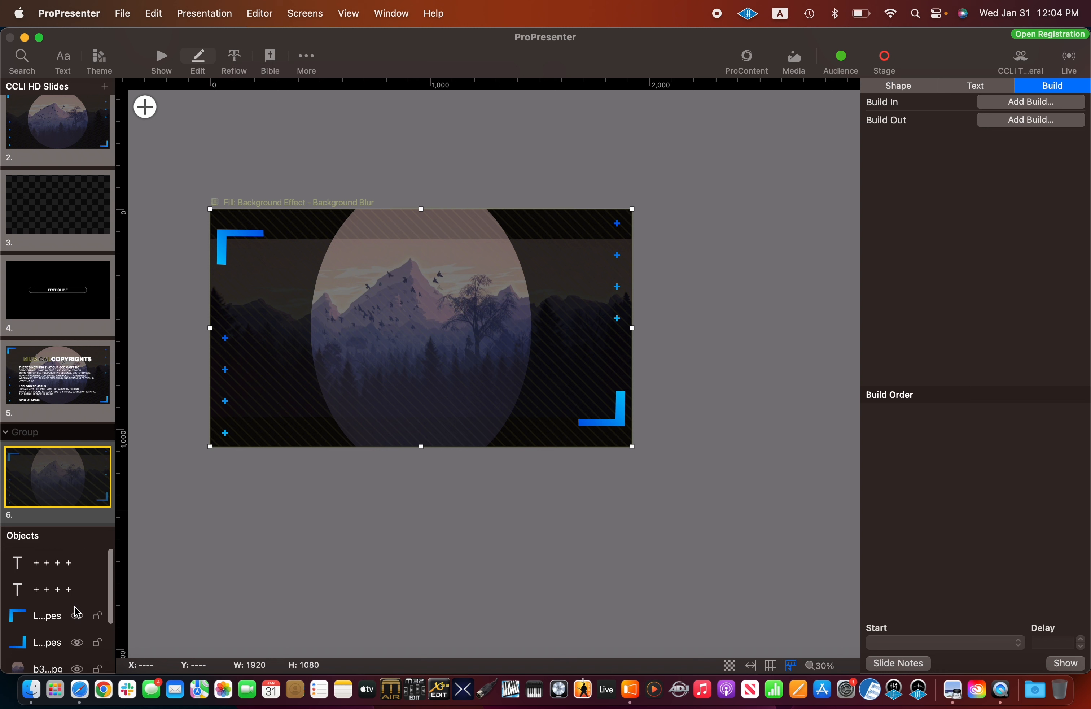
# Step: Hide both plus-sign texts, both L Shapes, the round mountain image and both rectangles so only the background mountain image shows
pyautogui.click(79, 562)
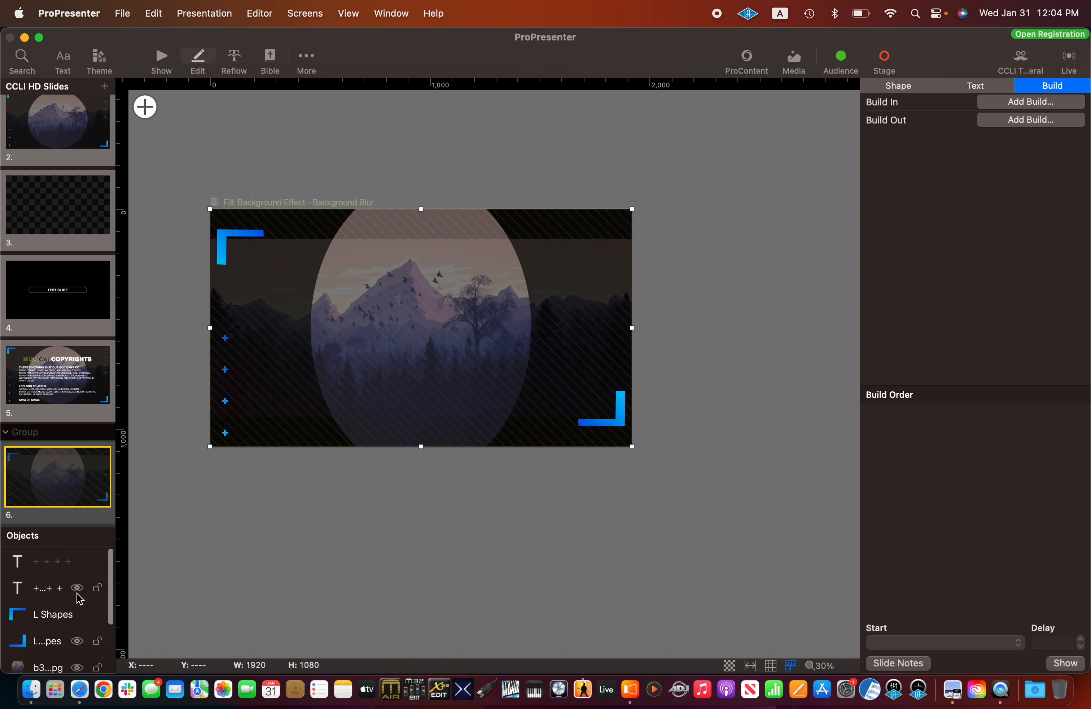
pyautogui.click(77, 591)
pyautogui.click(79, 615)
pyautogui.scroll(-2, 77, 616)
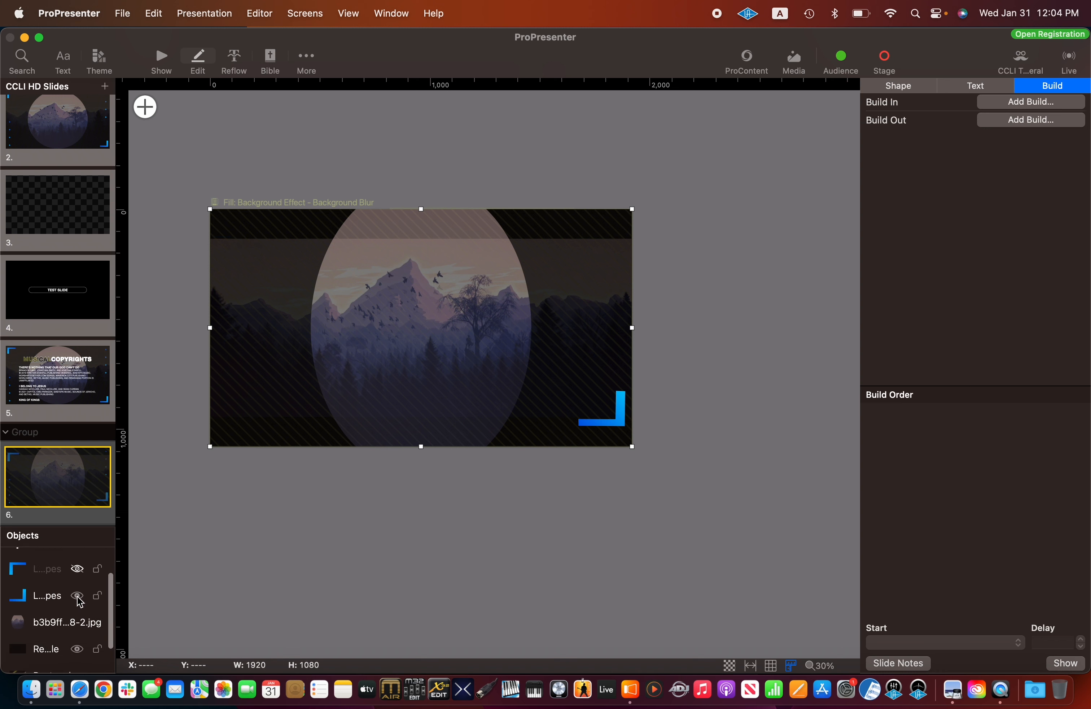
pyautogui.click(77, 595)
pyautogui.click(78, 622)
pyautogui.scroll(-2, 76, 626)
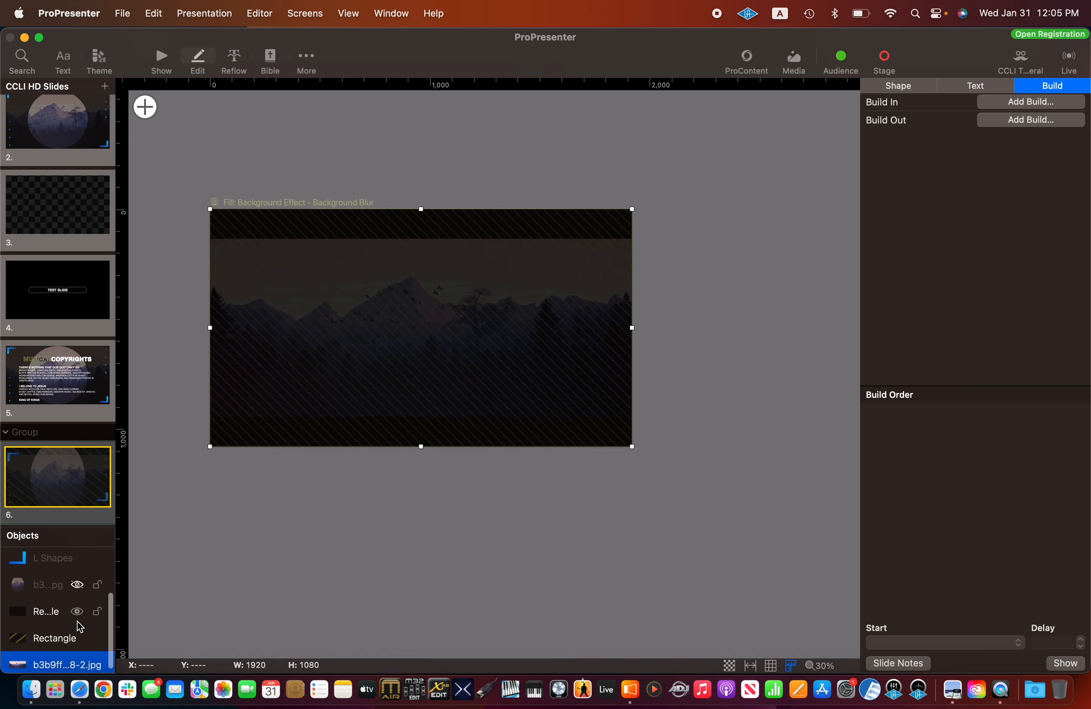
pyautogui.click(78, 611)
pyautogui.click(77, 637)
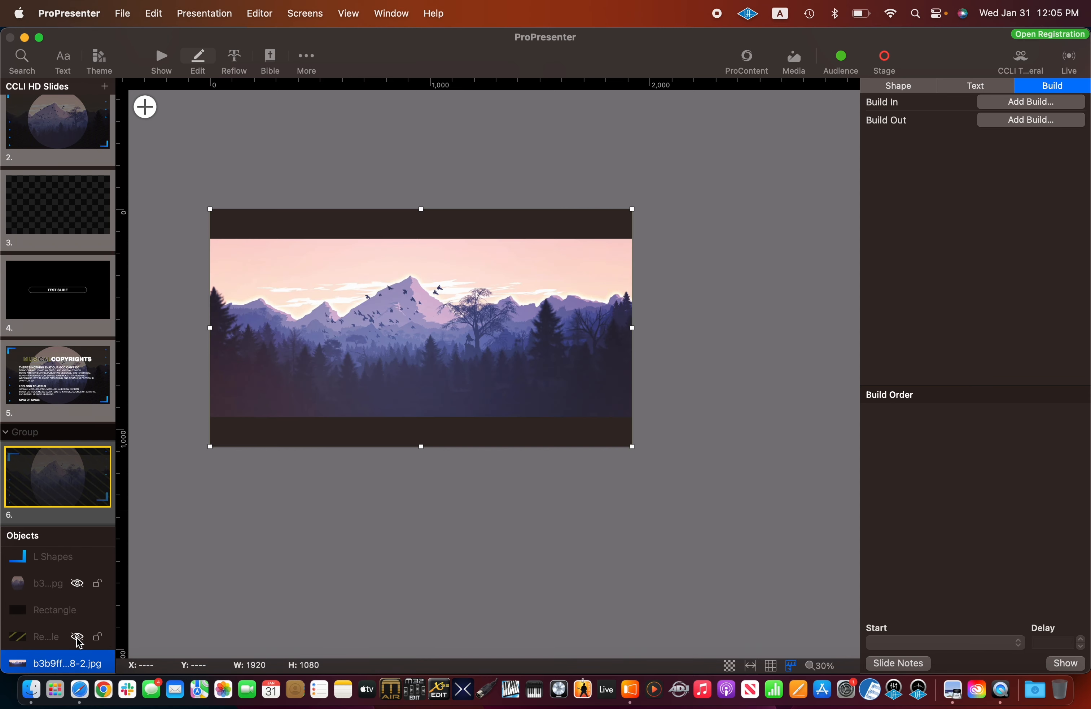
pyautogui.scroll(-1, 69, 635)
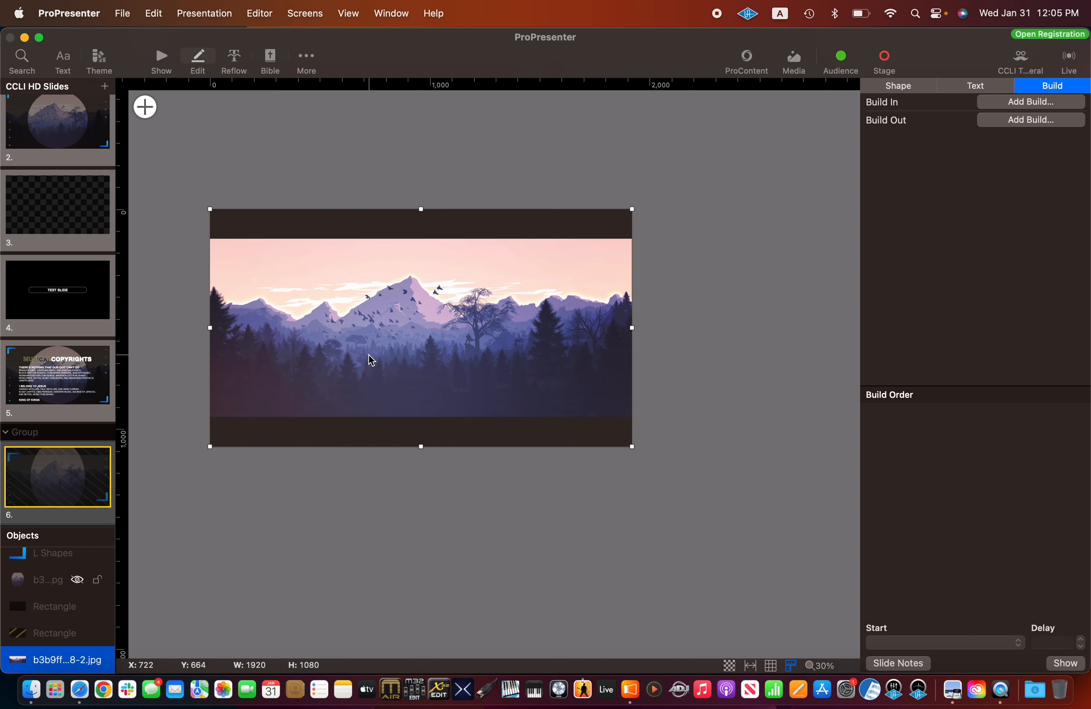
# Step: Enlarge slide 6's background mountain image to 2494 x 1401 and reposition it so it fills the slide's full width
pyautogui.moveTo(403, 320); pyautogui.dragTo(530, 353)
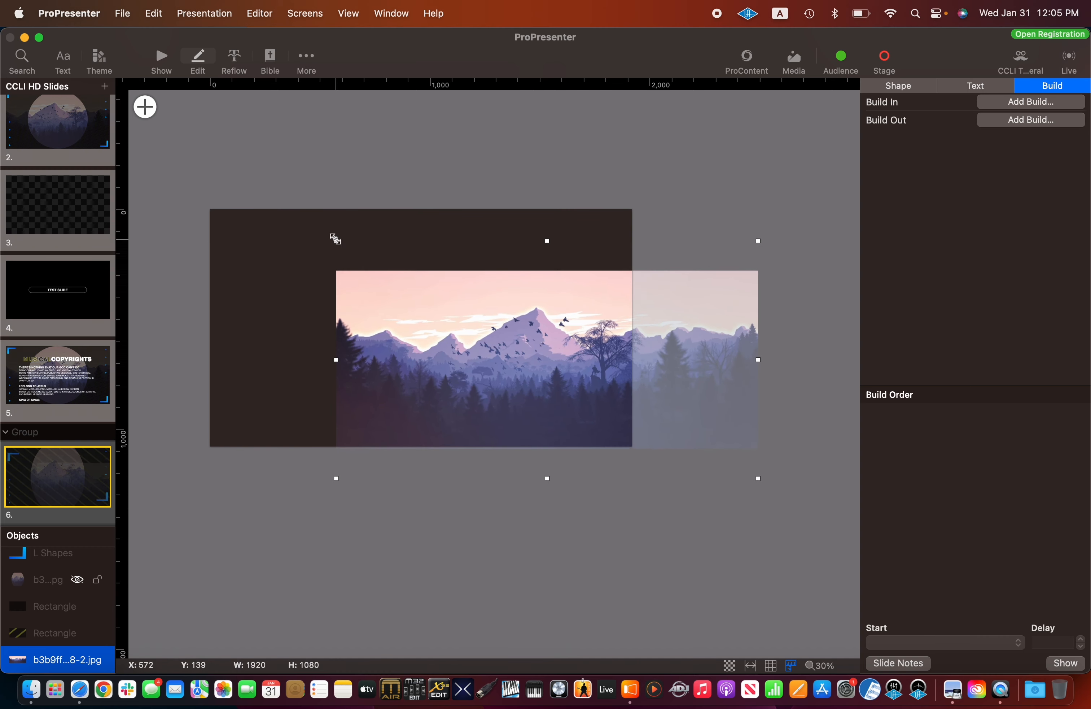
pyautogui.moveTo(336, 240); pyautogui.dragTo(212, 172)
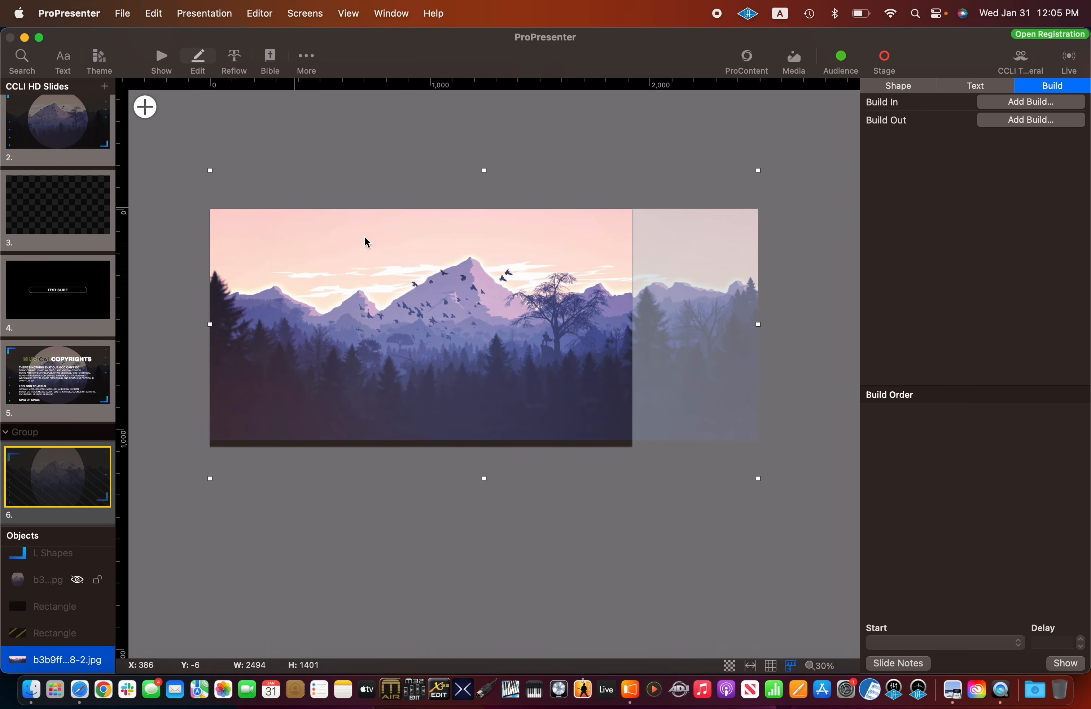
pyautogui.moveTo(538, 350); pyautogui.dragTo(487, 362)
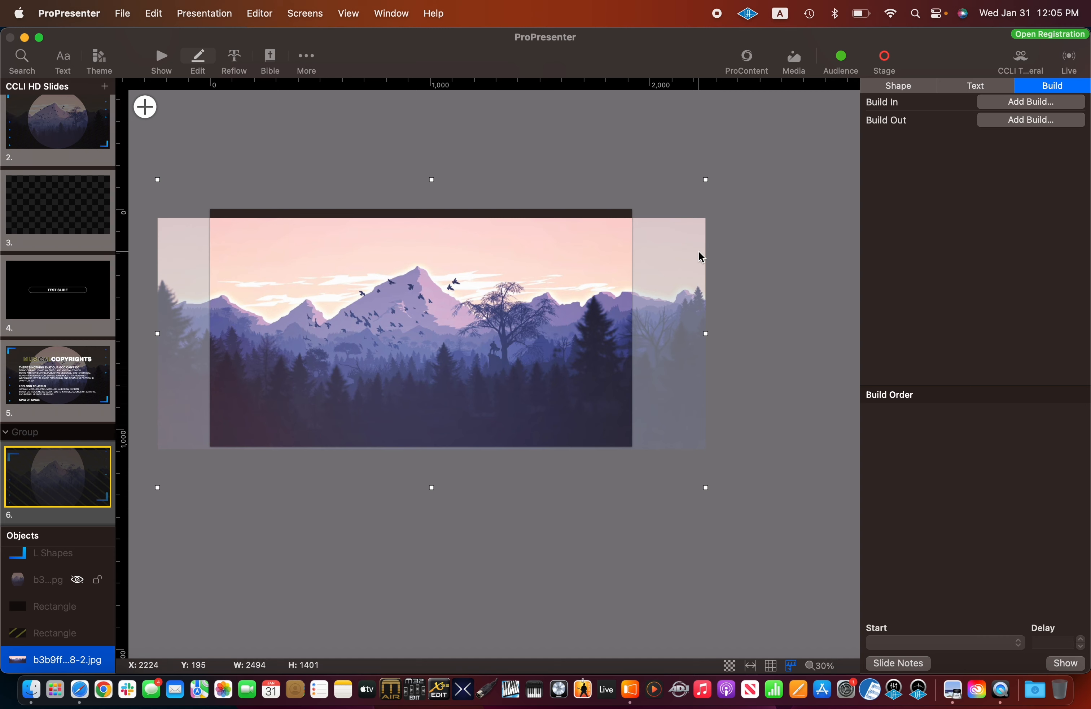
pyautogui.doubleClick(704, 180)
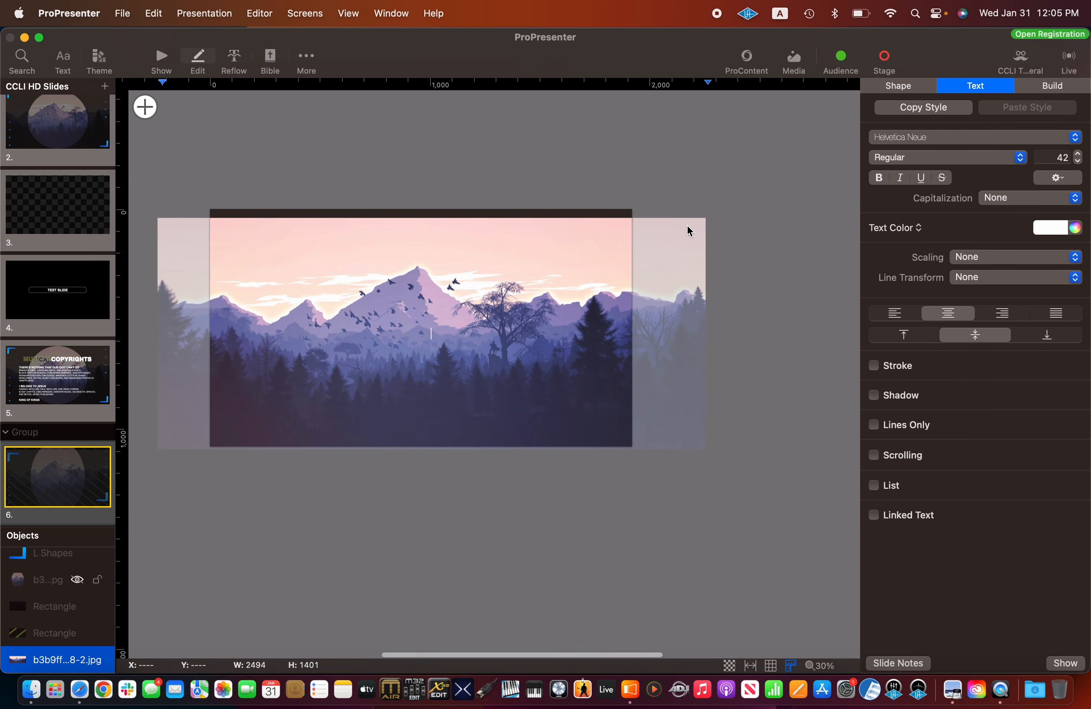
pyautogui.moveTo(658, 254); pyautogui.dragTo(671, 239)
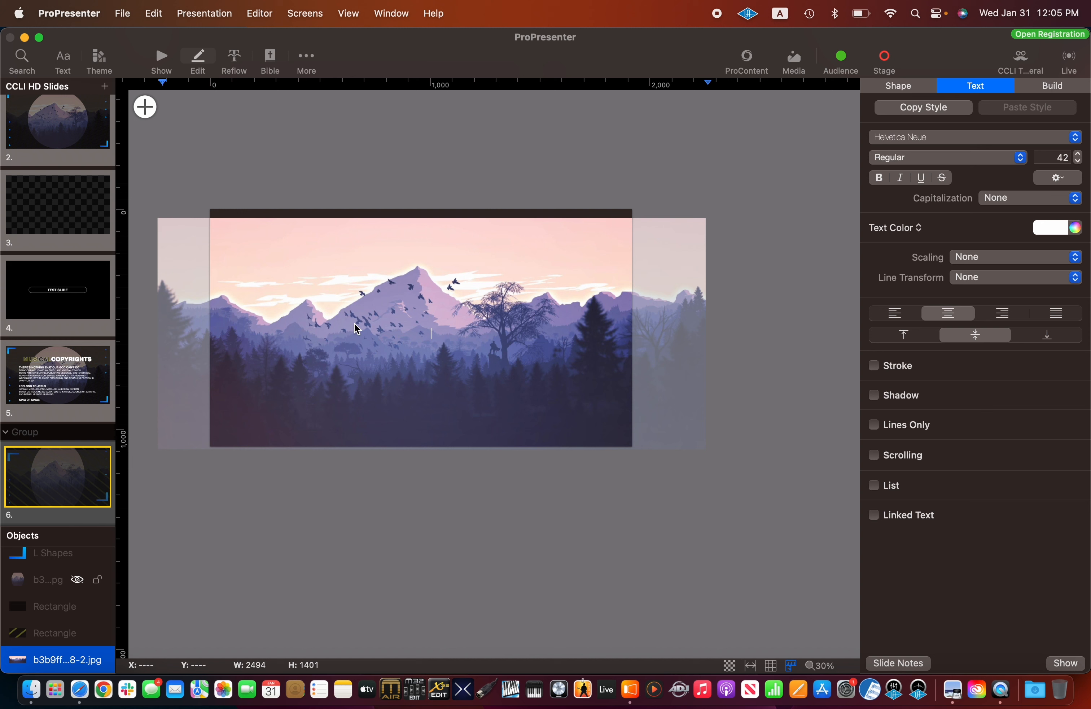
pyautogui.moveTo(355, 324); pyautogui.dragTo(361, 304)
pyautogui.moveTo(197, 342); pyautogui.dragTo(197, 324)
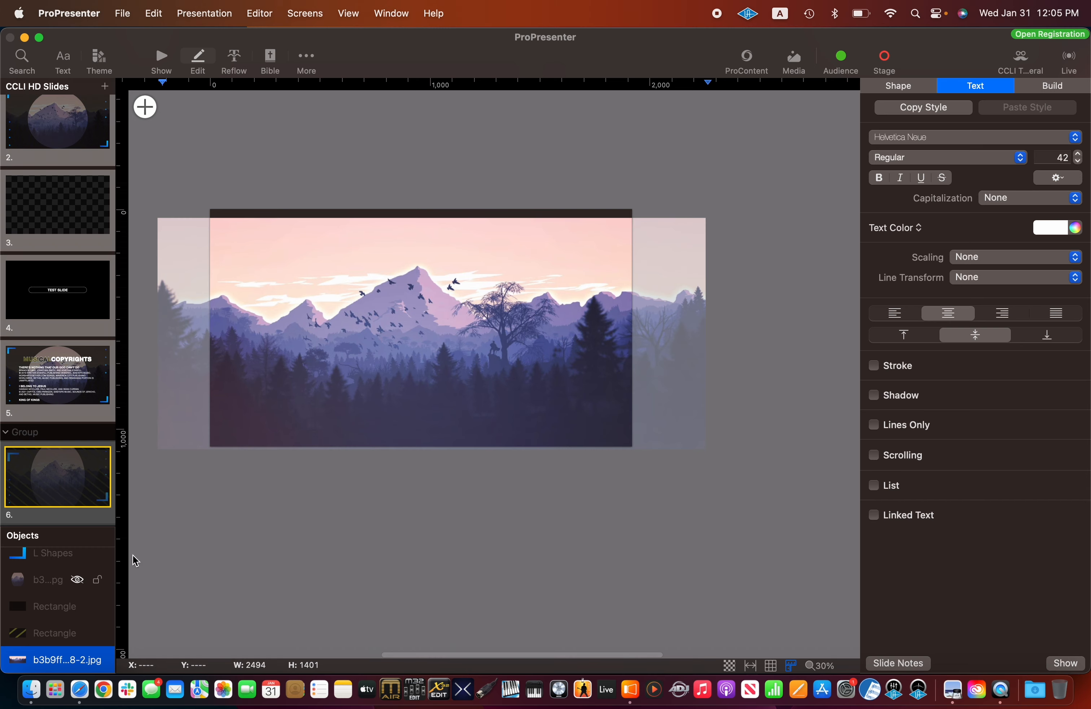
pyautogui.click(40, 658)
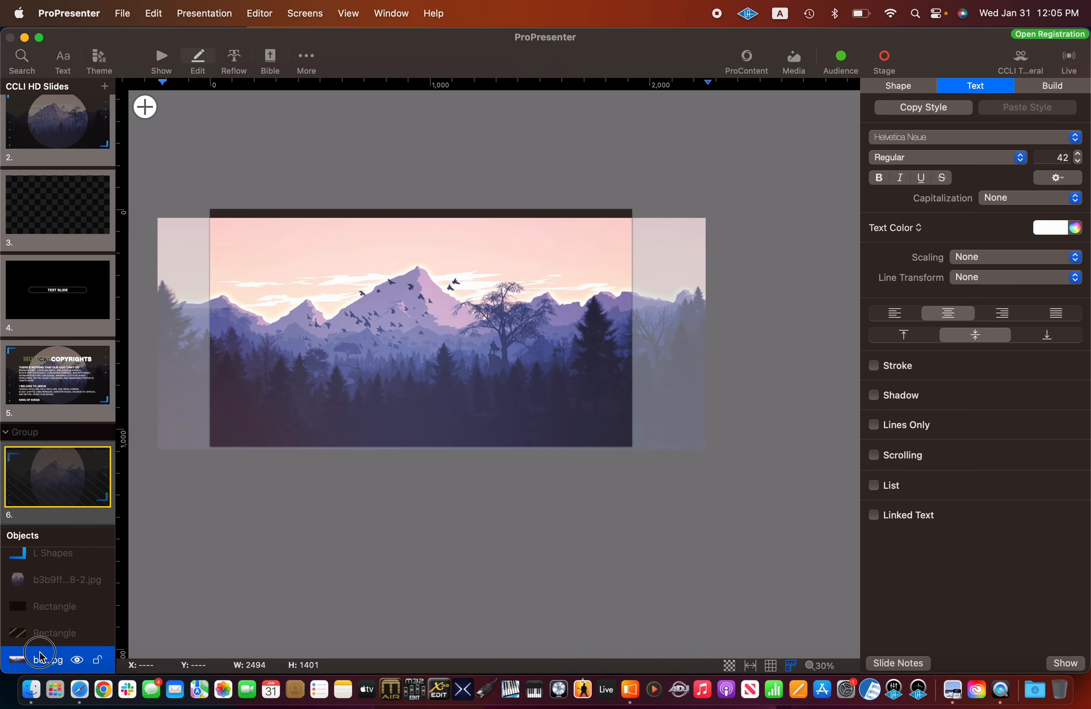
# Step: Leave the slide editor and delete slide 6 from the CCLI HD Slides presentation
pyautogui.click(162, 61)
pyautogui.rightClick(670, 318)
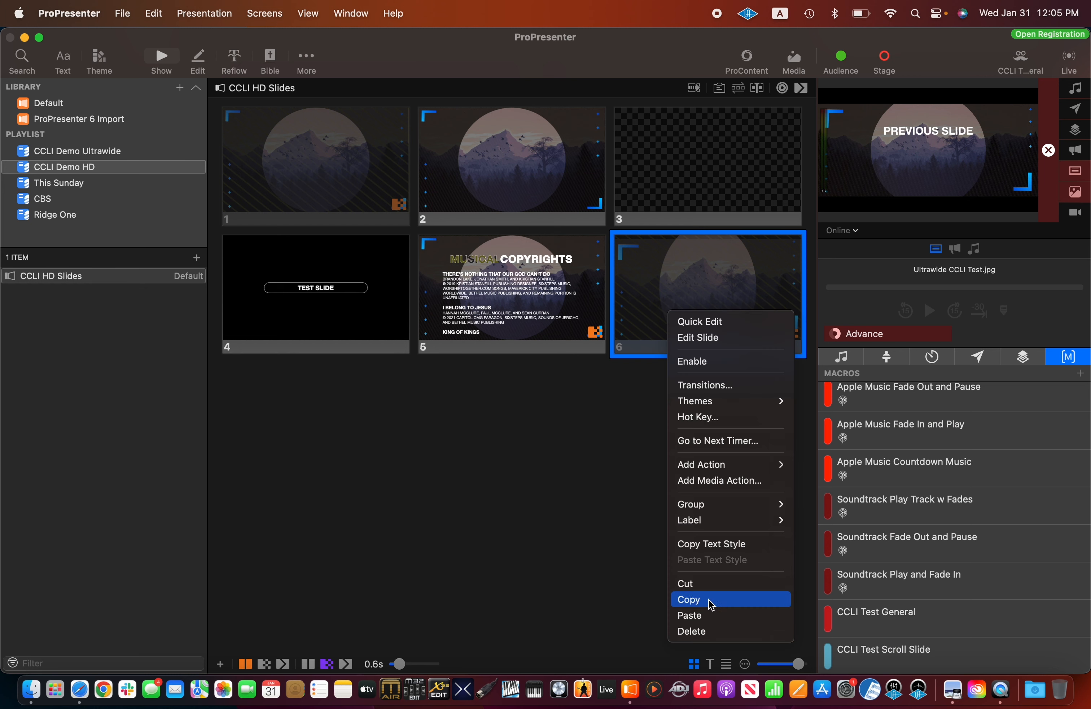
pyautogui.click(690, 634)
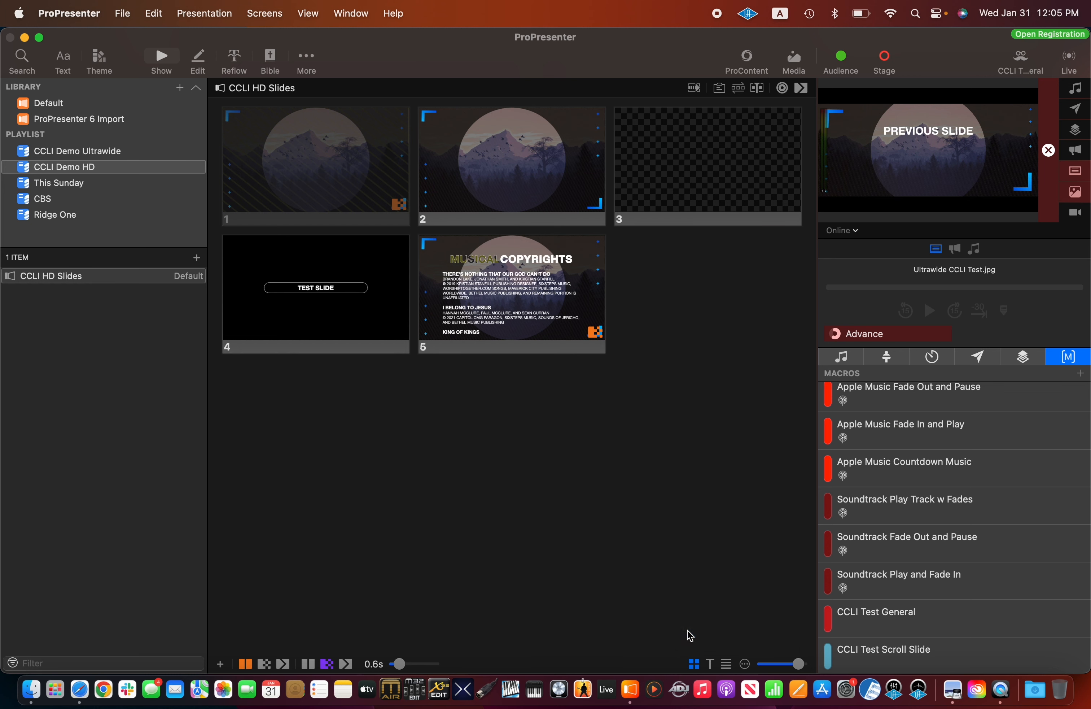
# Step: Examine slide 1's finished HD background layout in the slide editor and return to the slide overview
pyautogui.click(313, 161)
pyautogui.rightClick(313, 161)
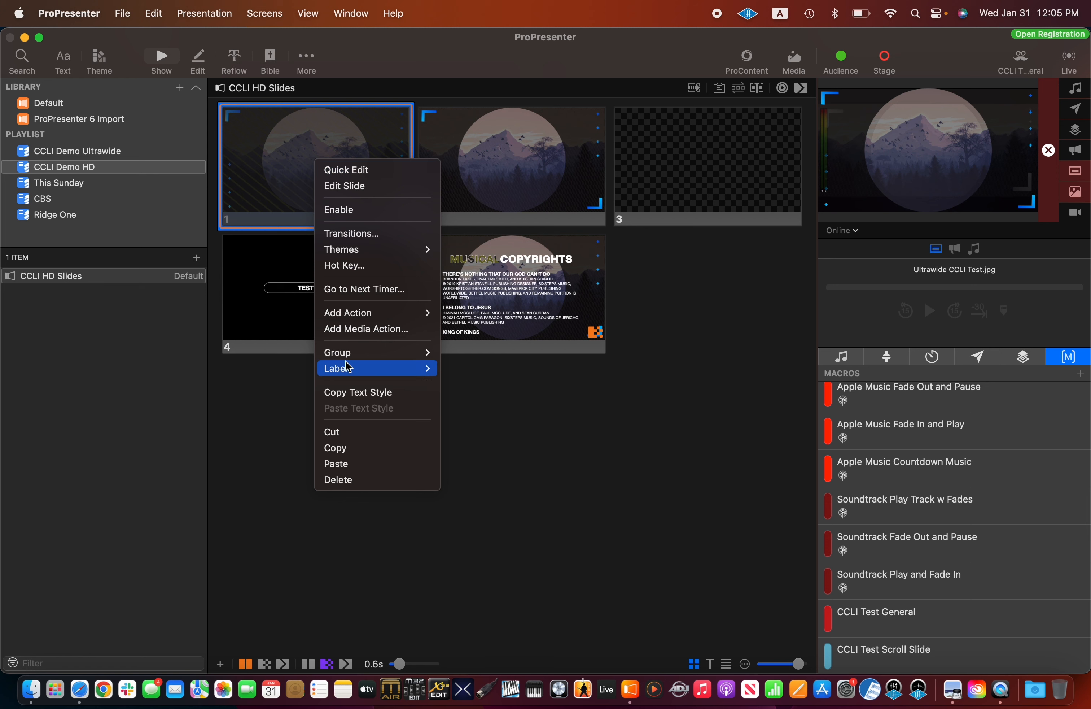
pyautogui.click(345, 186)
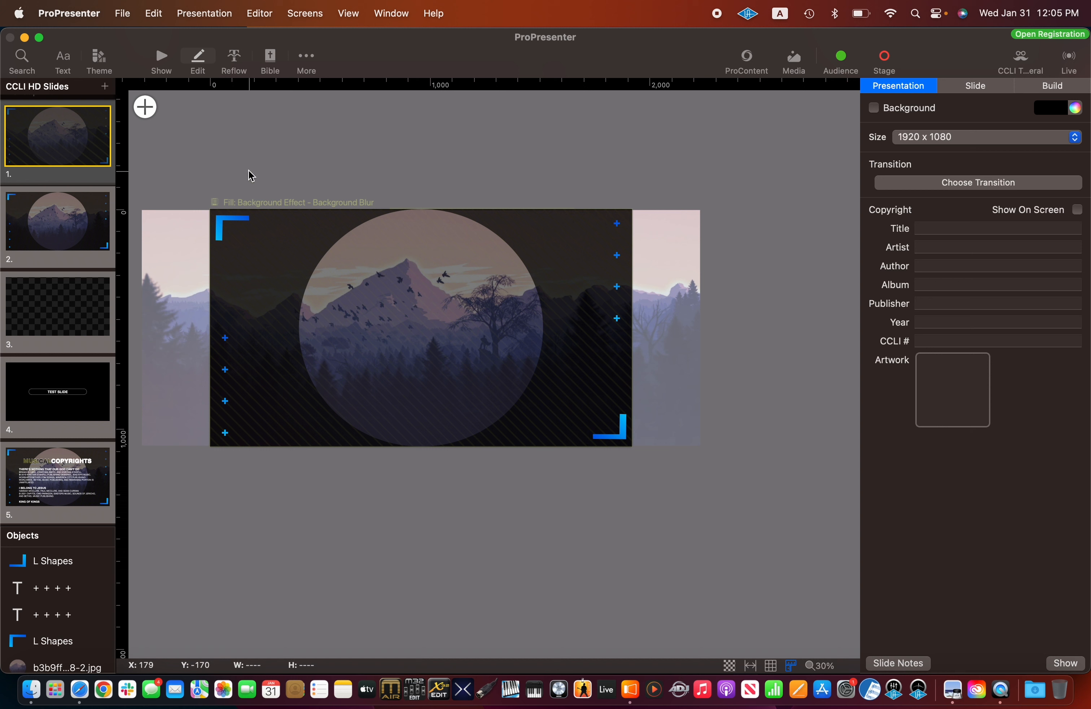
pyautogui.click(162, 65)
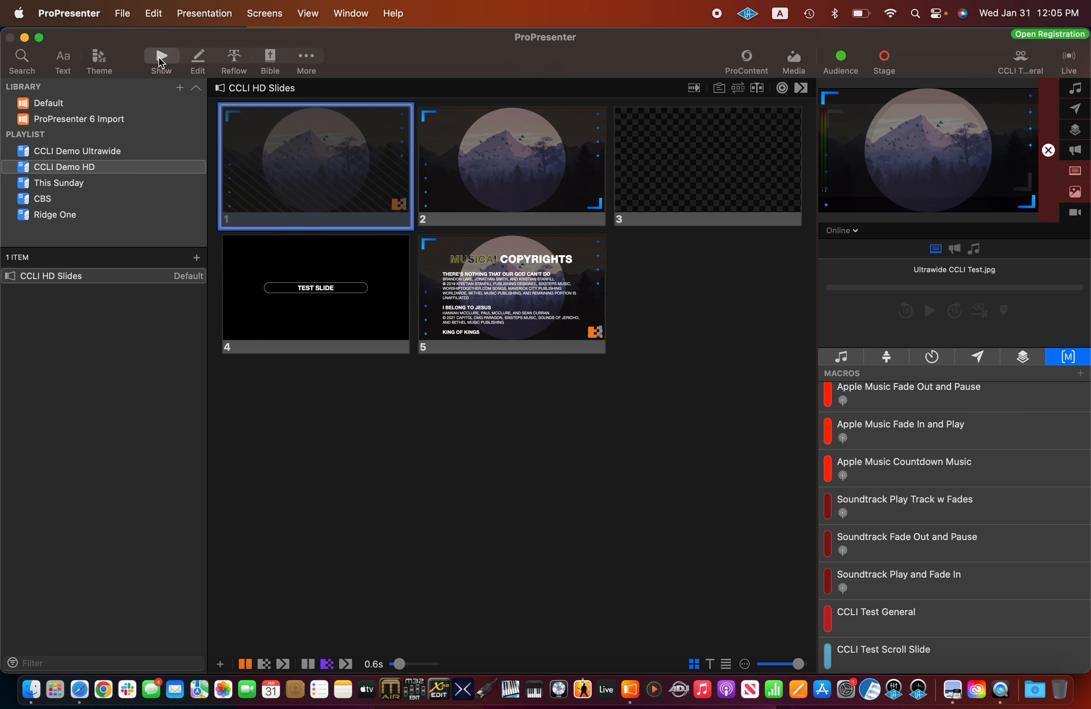
# Step: Check the export options for saving the presentation's slides as images without exporting anything
pyautogui.click(122, 14)
pyautogui.moveTo(145, 112)
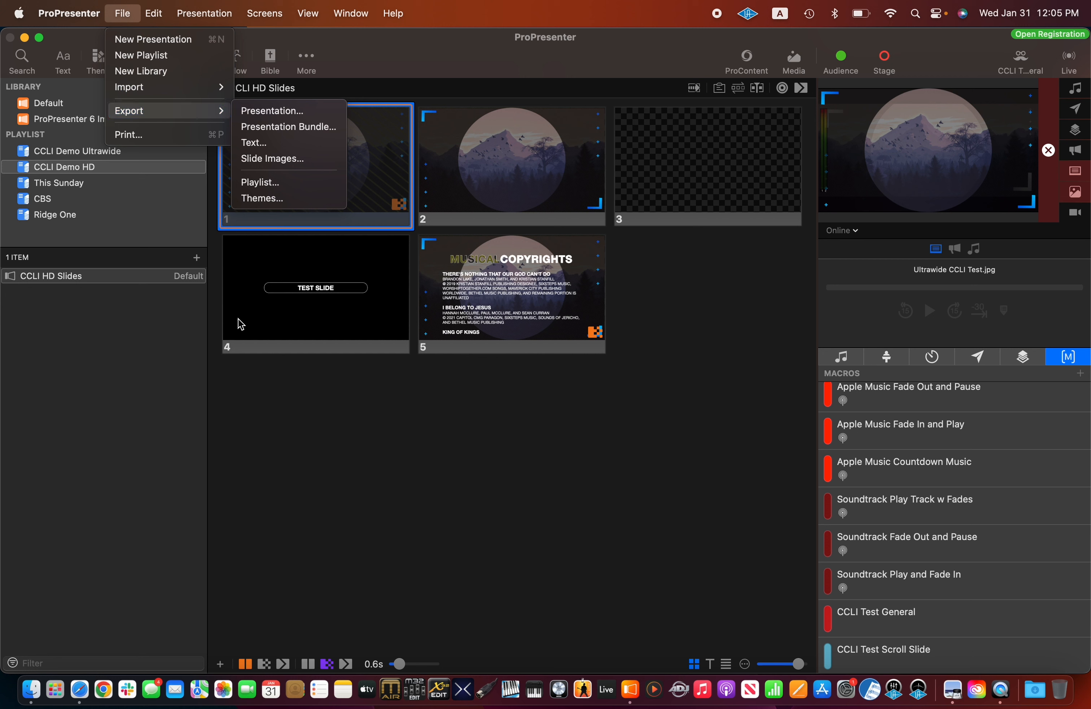
pyautogui.click(307, 419)
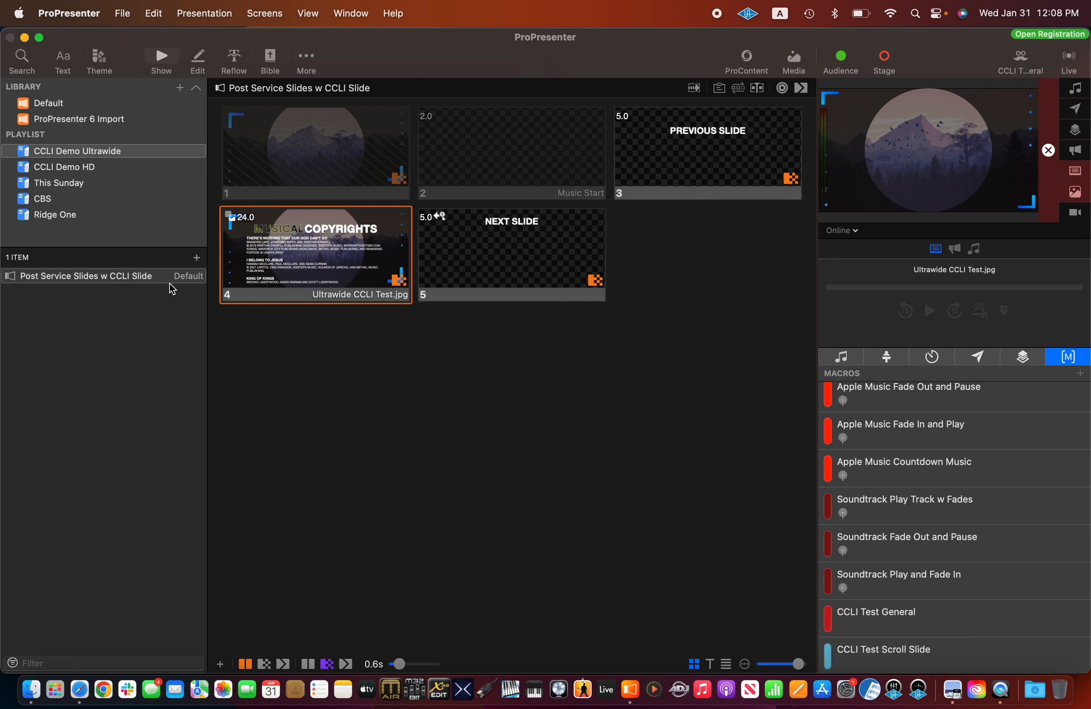
# Step: Copy slide 4 of the ultrawide Post Service Slides w CCLI Slide presentation and paste it into CCLI HD Slides in the CCLI Demo HD playlist
pyautogui.rightClick(328, 291)
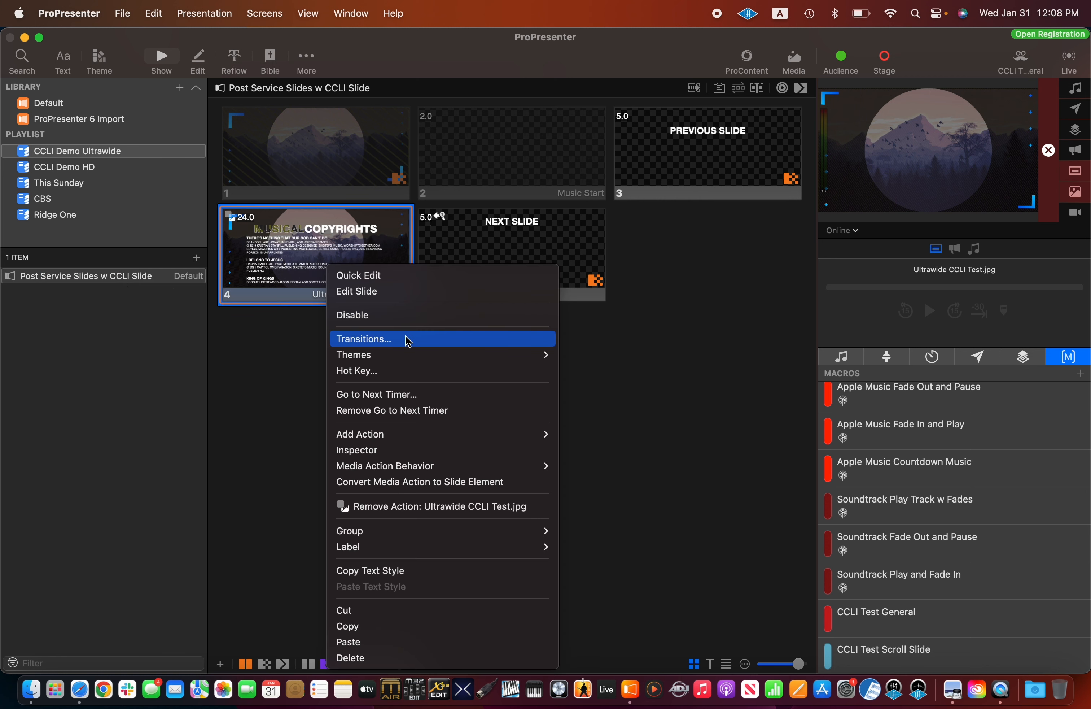
pyautogui.click(362, 634)
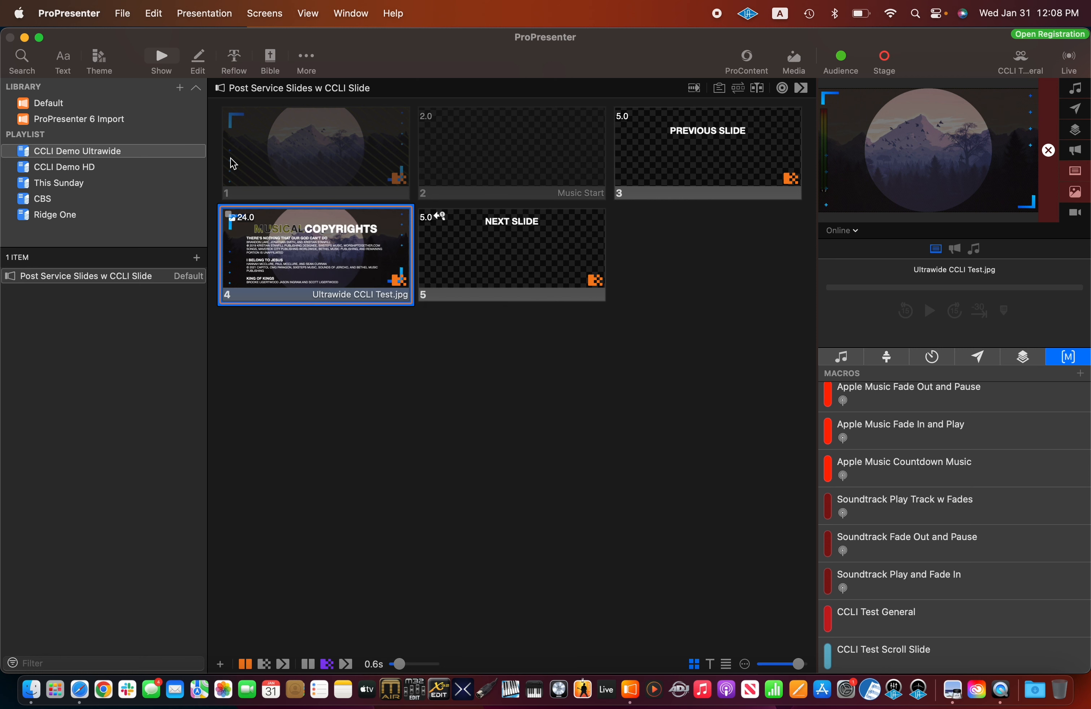
pyautogui.click(64, 167)
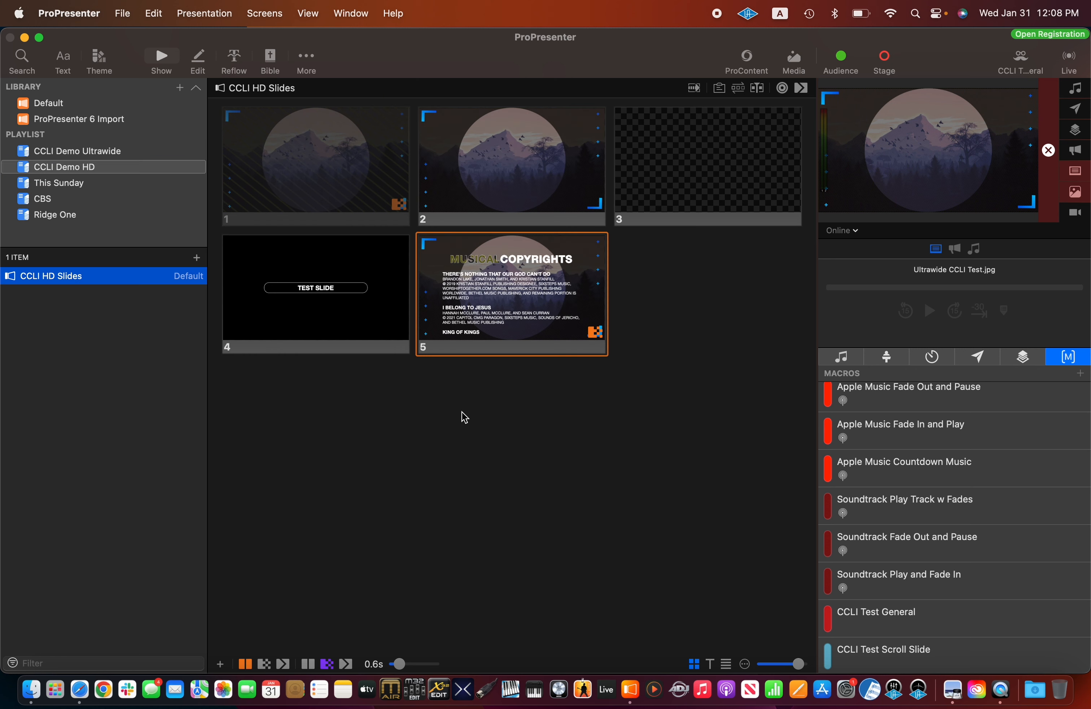
pyautogui.click(162, 24)
pyautogui.moveTo(175, 110)
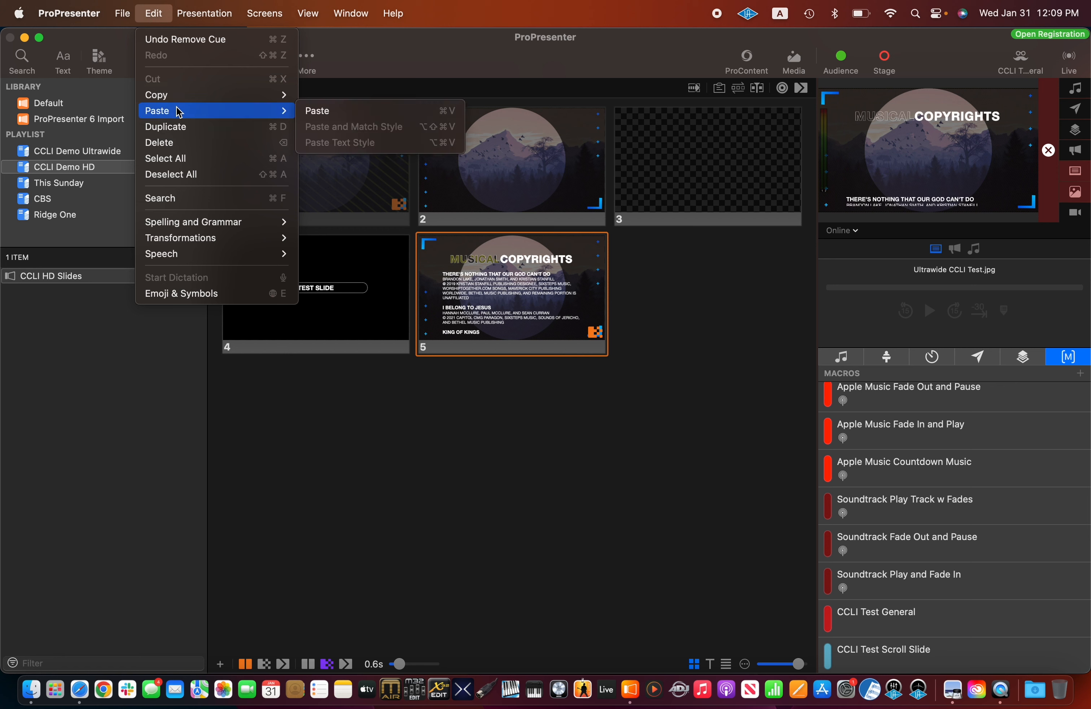
pyautogui.click(340, 112)
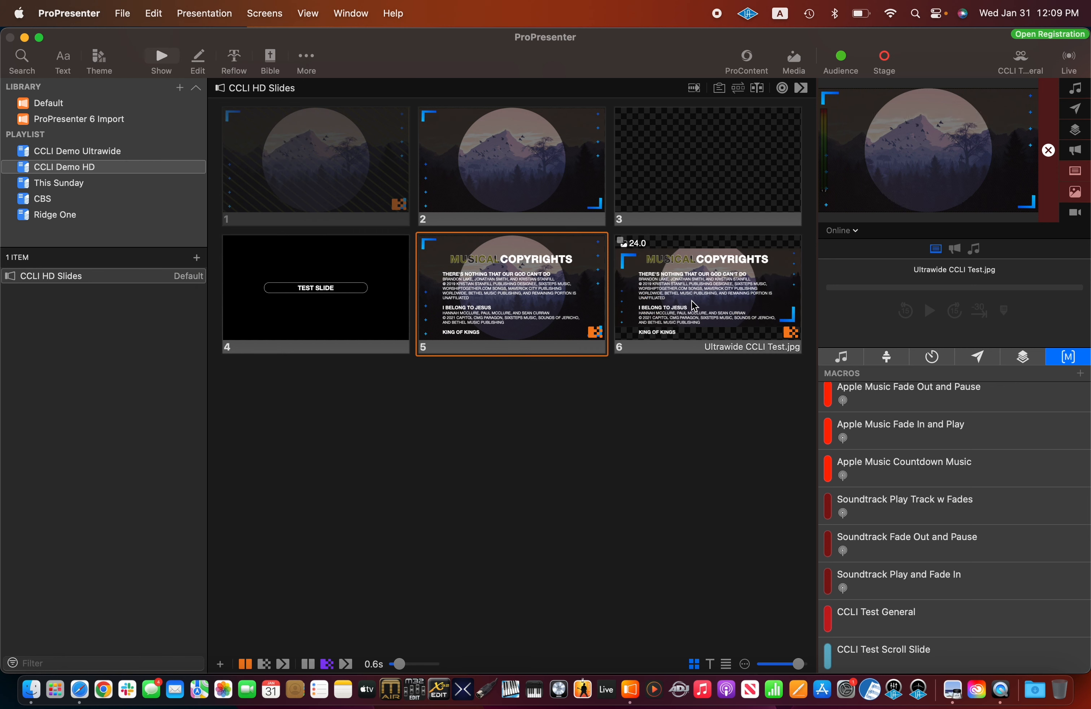
# Step: Remove the Go to Next Timer and the Ultrawide CCLI Test.jpg media action from the pasted slide 6
pyautogui.rightClick(694, 305)
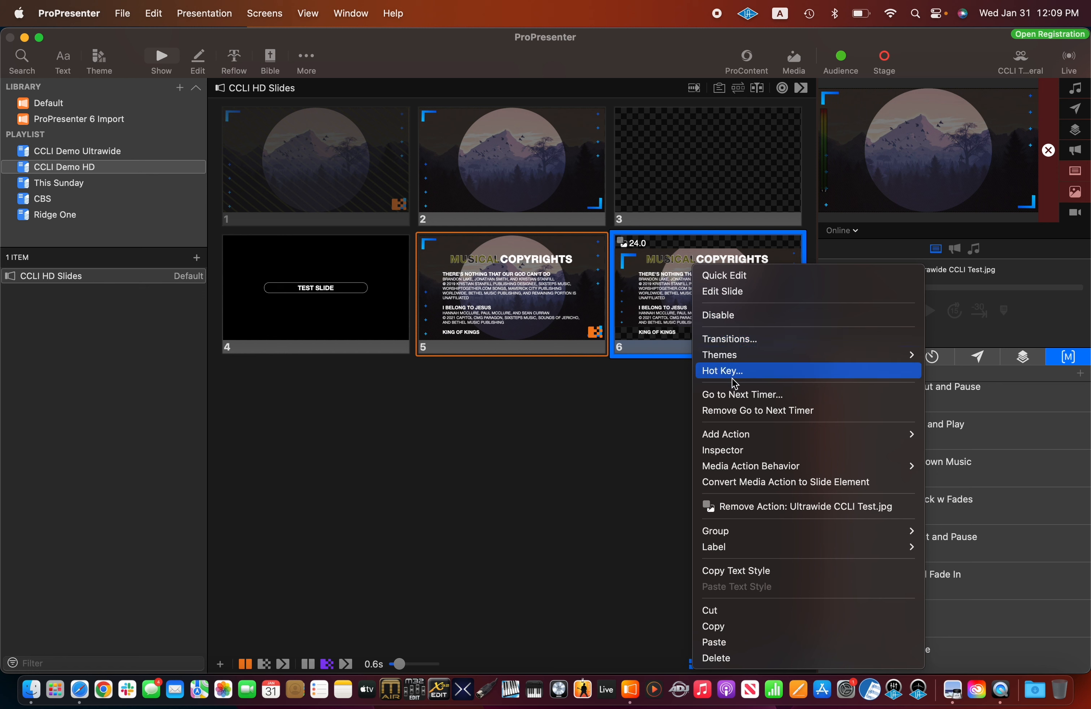
pyautogui.click(726, 410)
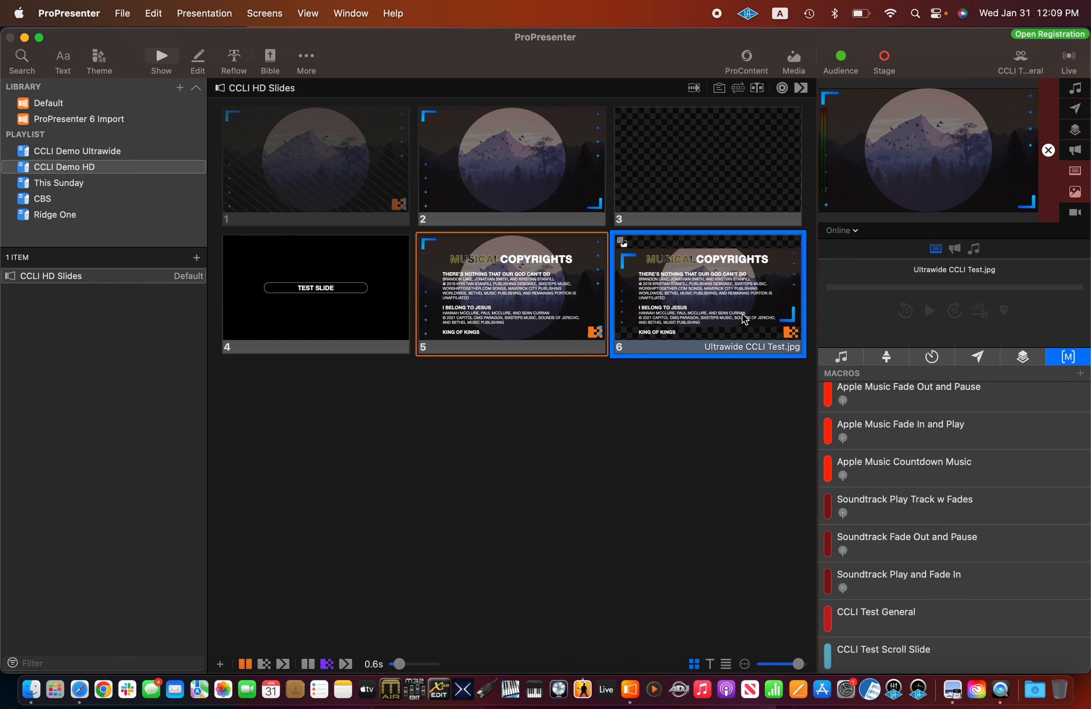
pyautogui.rightClick(720, 295)
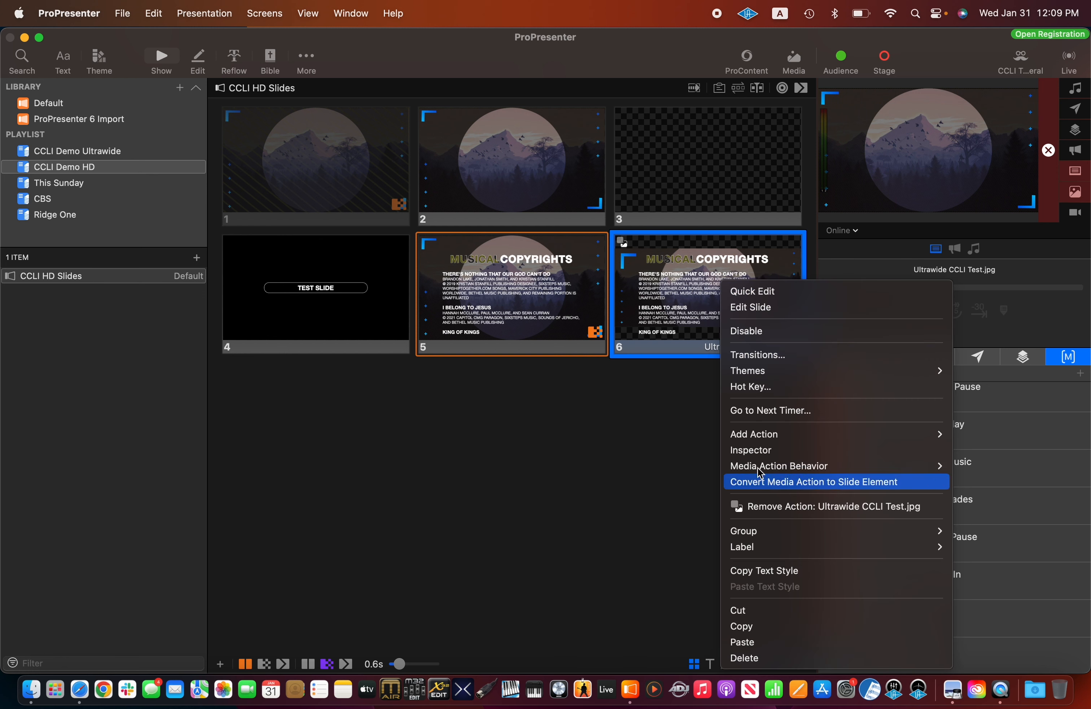
pyautogui.click(644, 400)
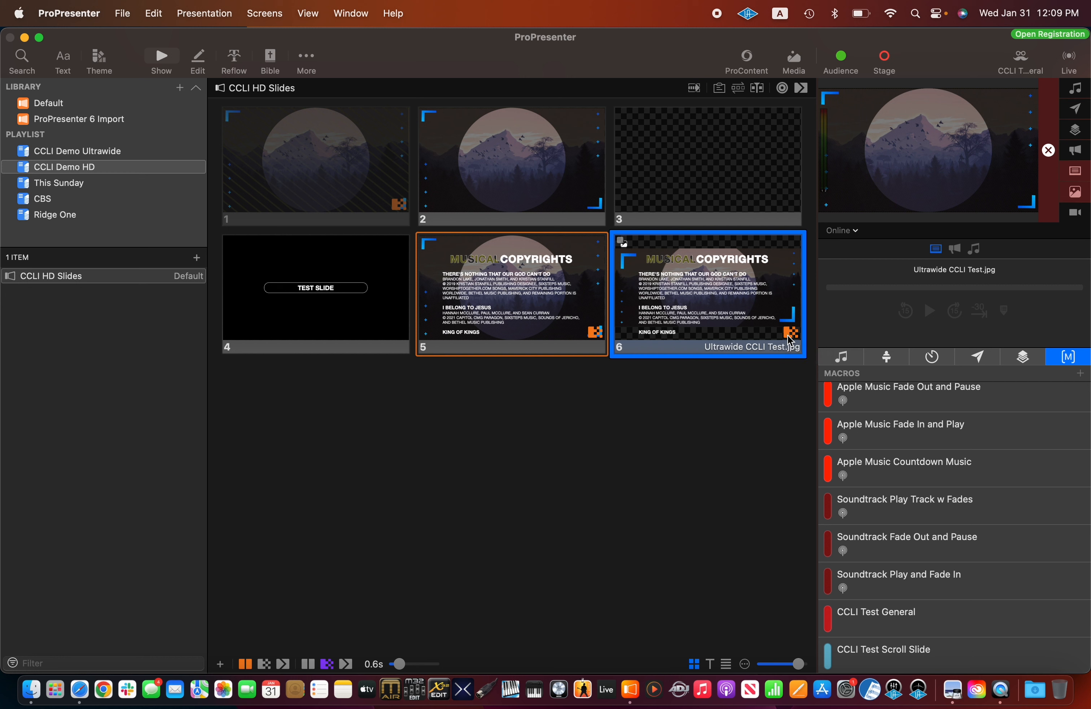
pyautogui.rightClick(718, 318)
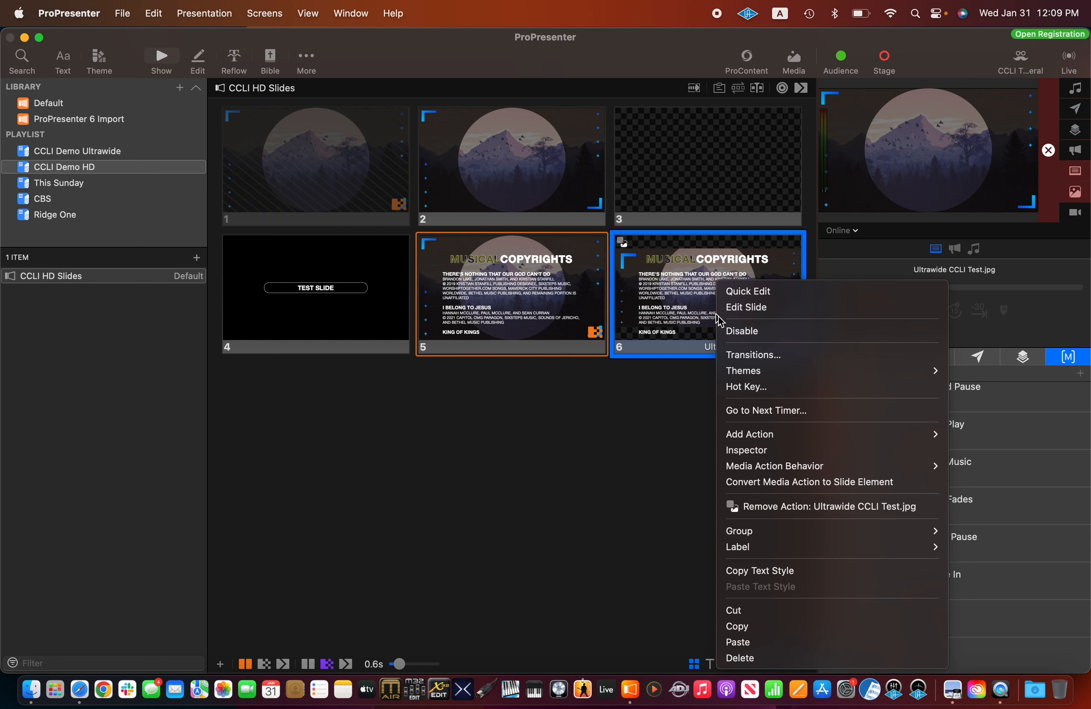
pyautogui.click(777, 507)
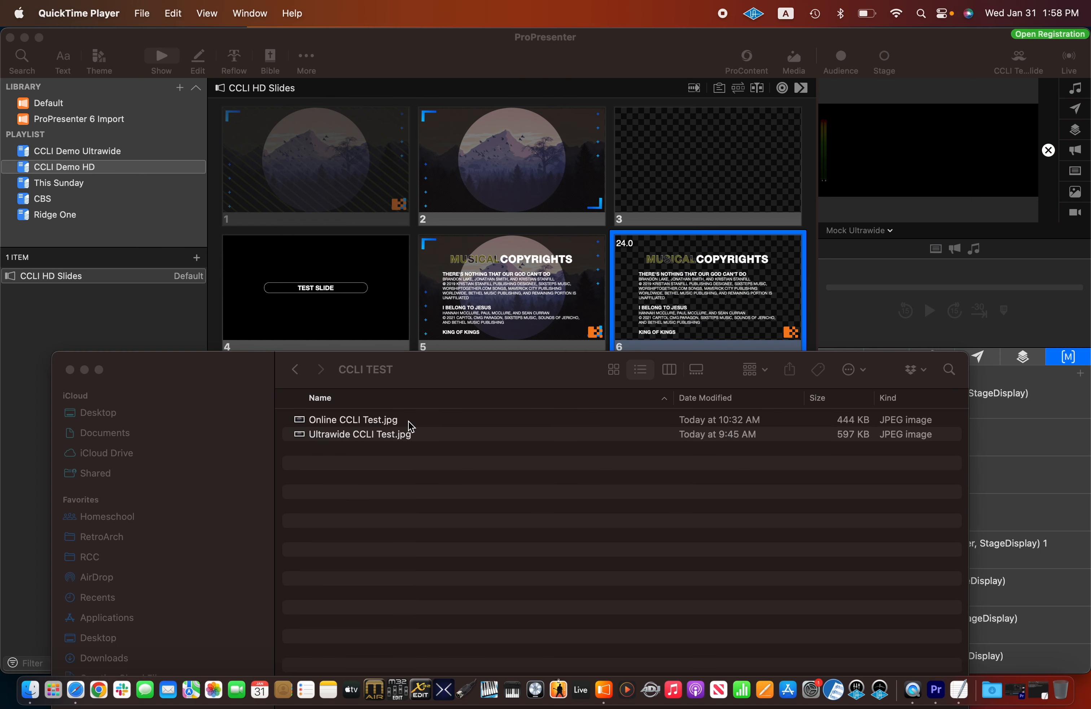
# Step: Add Online CCLI Test.jpg from the CCLI TEST Finder folder to slide 6 as its media, using the existing file
pyautogui.click(326, 419)
pyautogui.moveTo(327, 419); pyautogui.dragTo(672, 306)
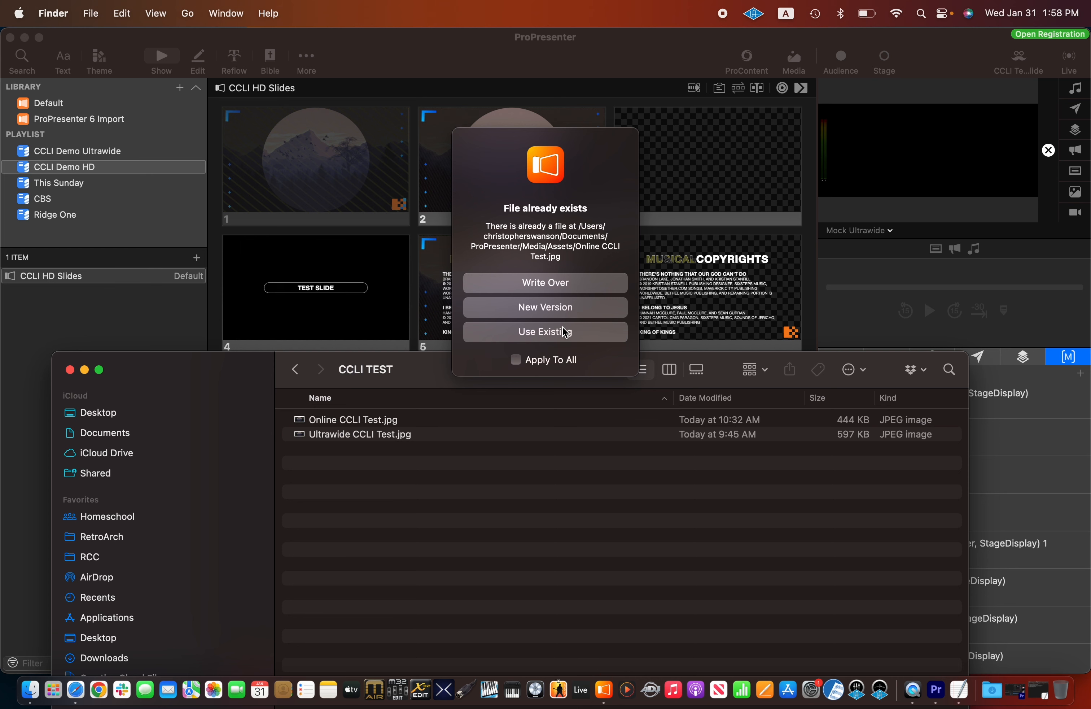
pyautogui.click(556, 339)
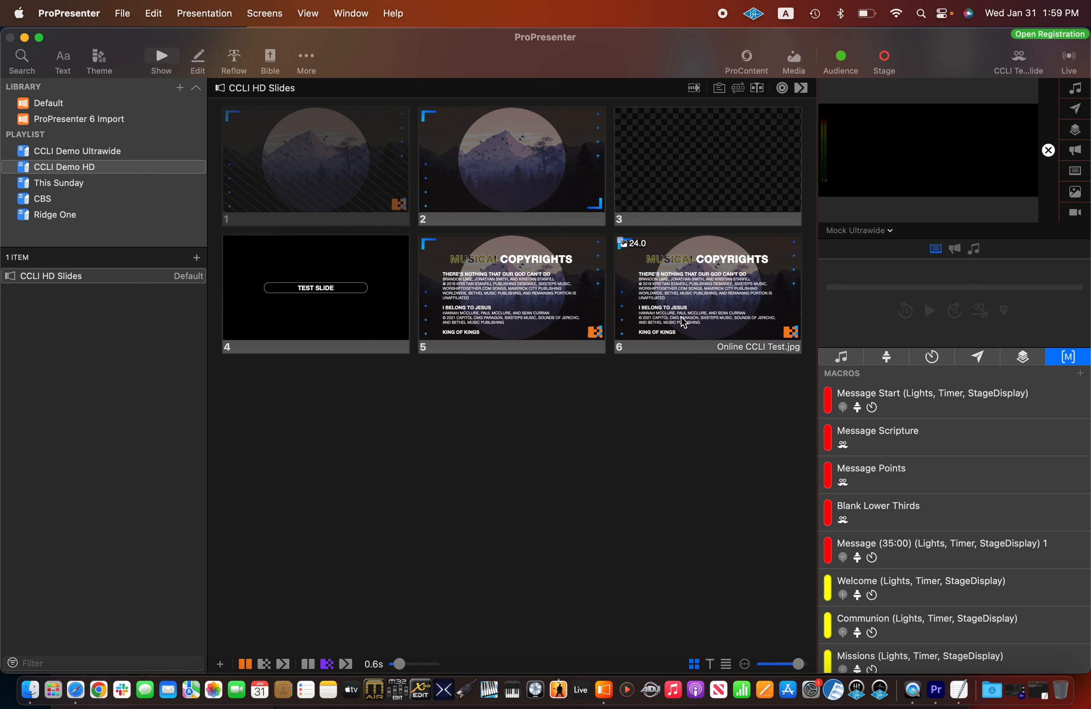
# Step: Remove slide 6's Go to Next Timer and convert its Online CCLI Test.jpg media action to a slide element
pyautogui.rightClick(691, 323)
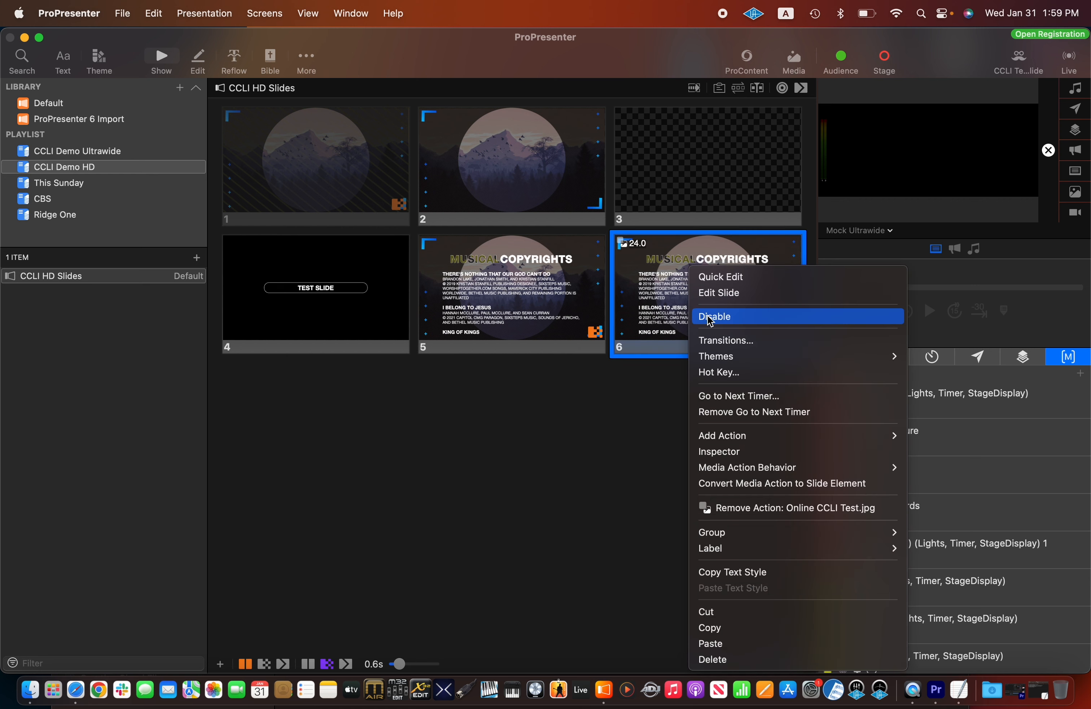
pyautogui.click(725, 413)
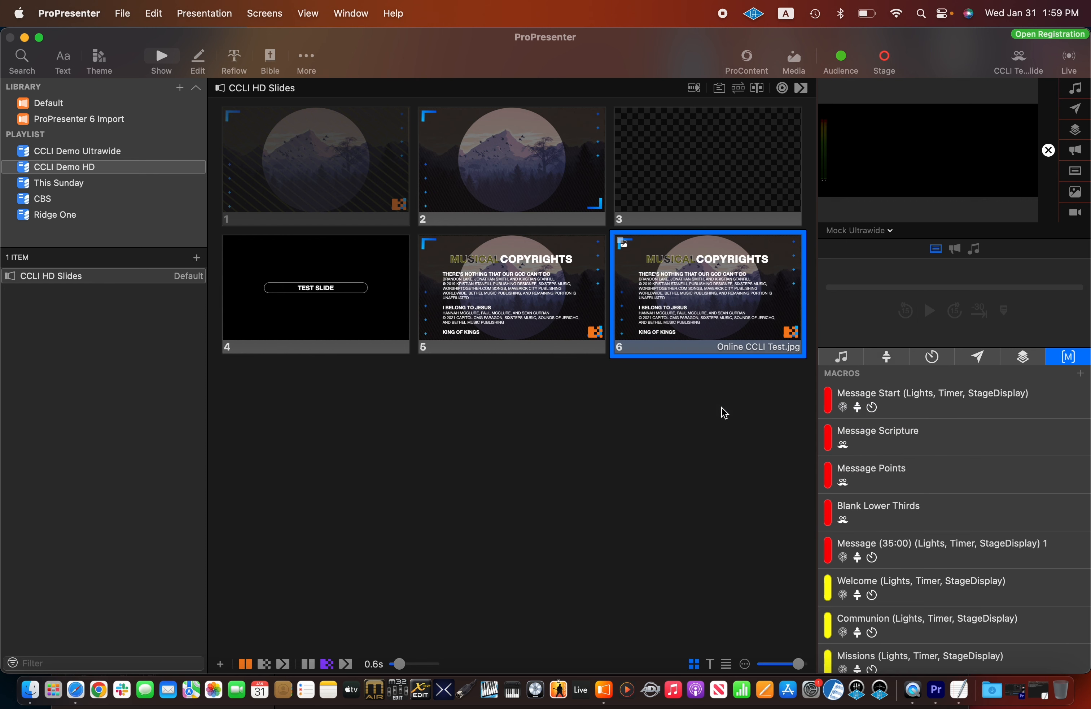
pyautogui.rightClick(696, 321)
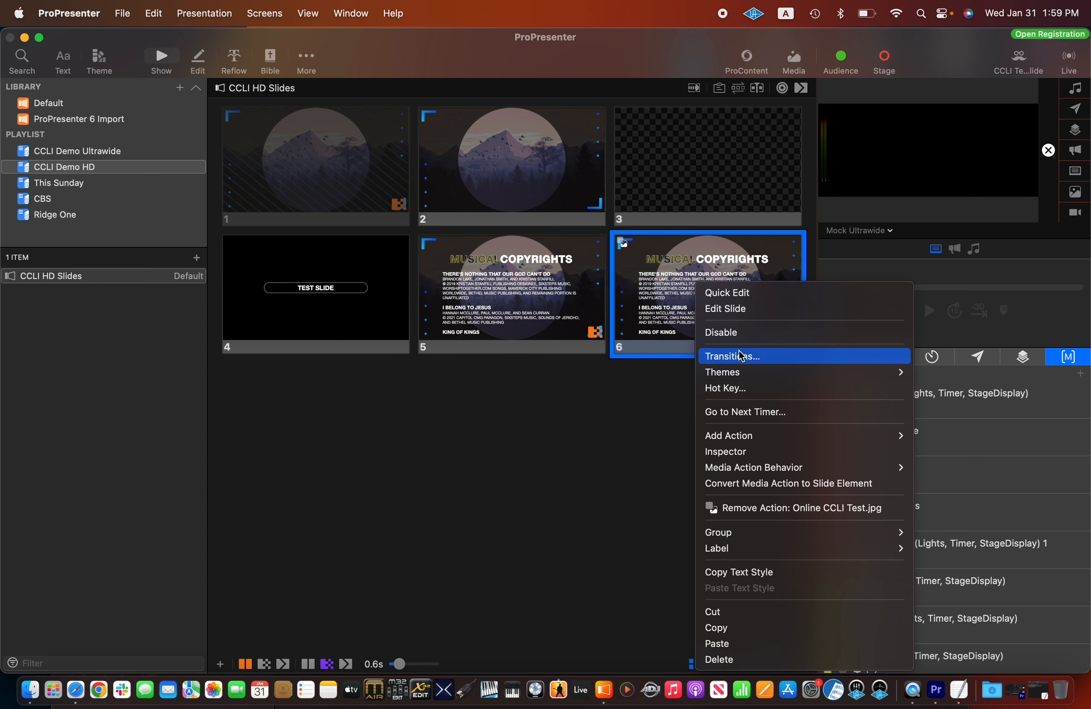
pyautogui.moveTo(740, 372)
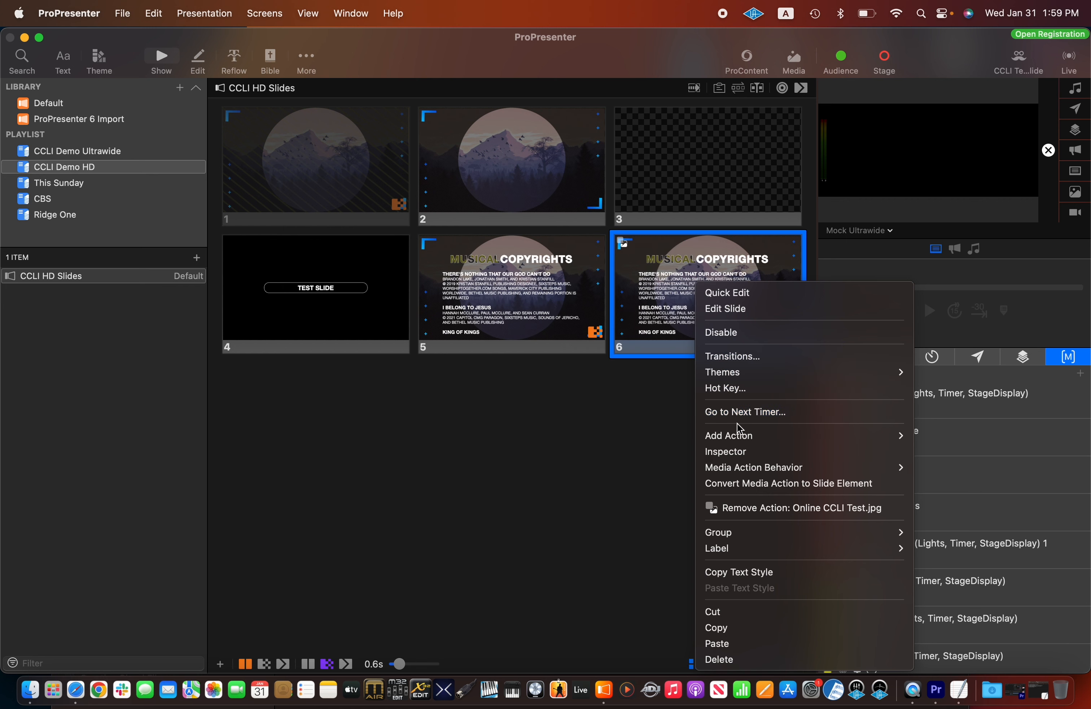
pyautogui.click(741, 485)
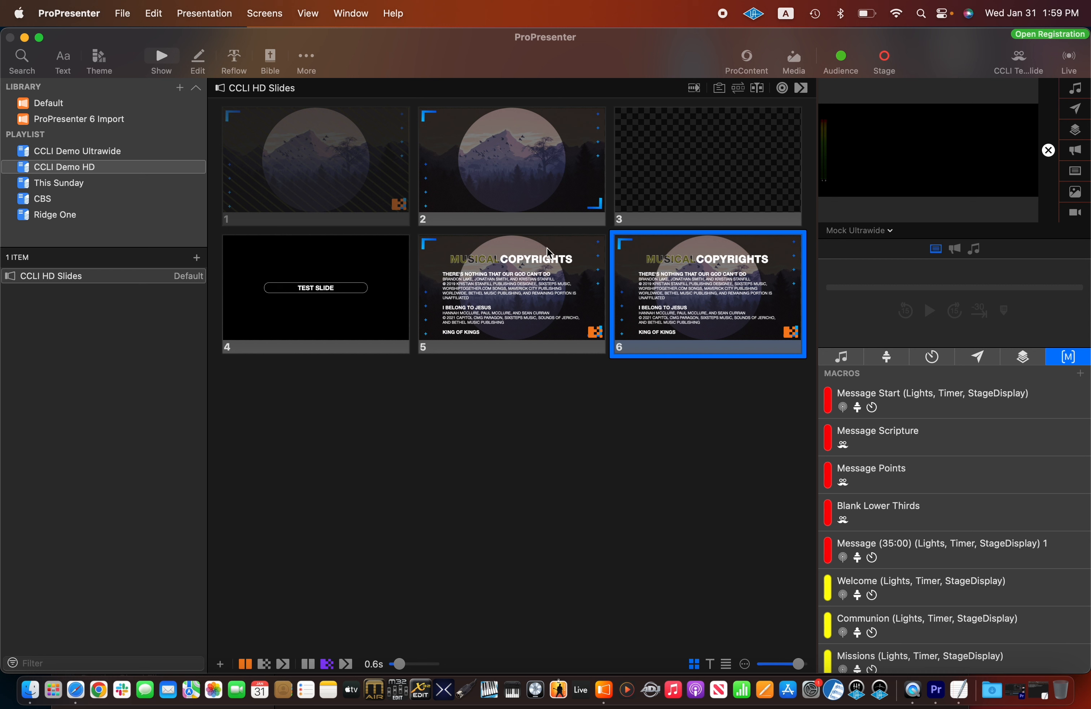
# Step: Delete the copied musical copyrights slide 6 from CCLI HD Slides
pyautogui.rightClick(719, 284)
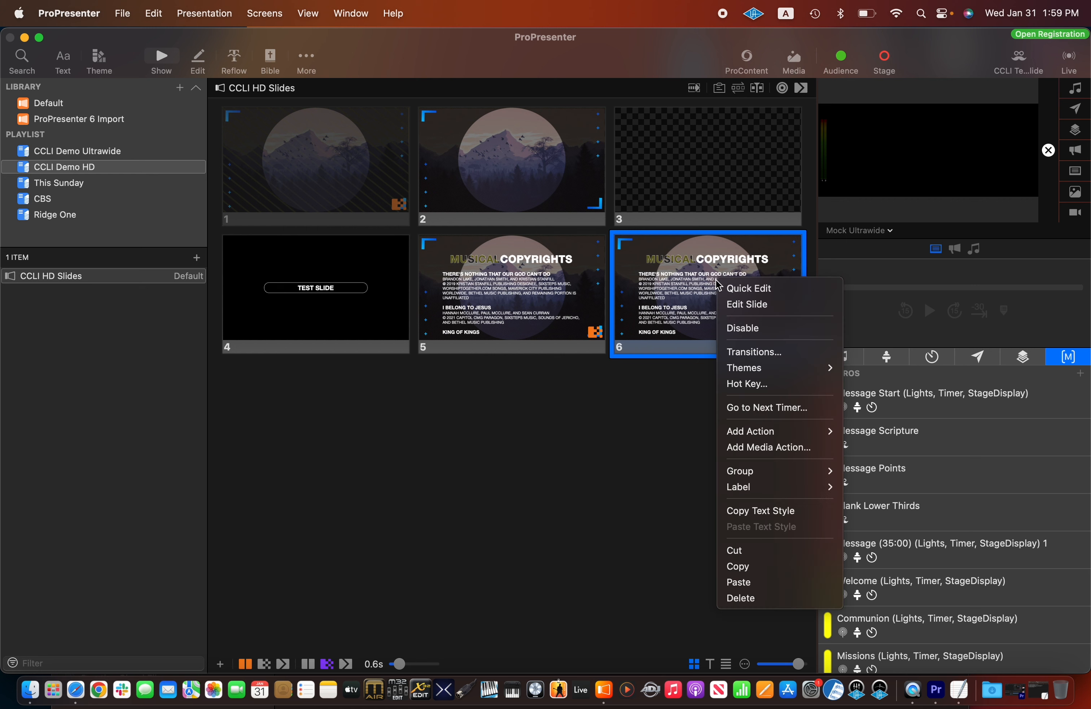
pyautogui.click(748, 598)
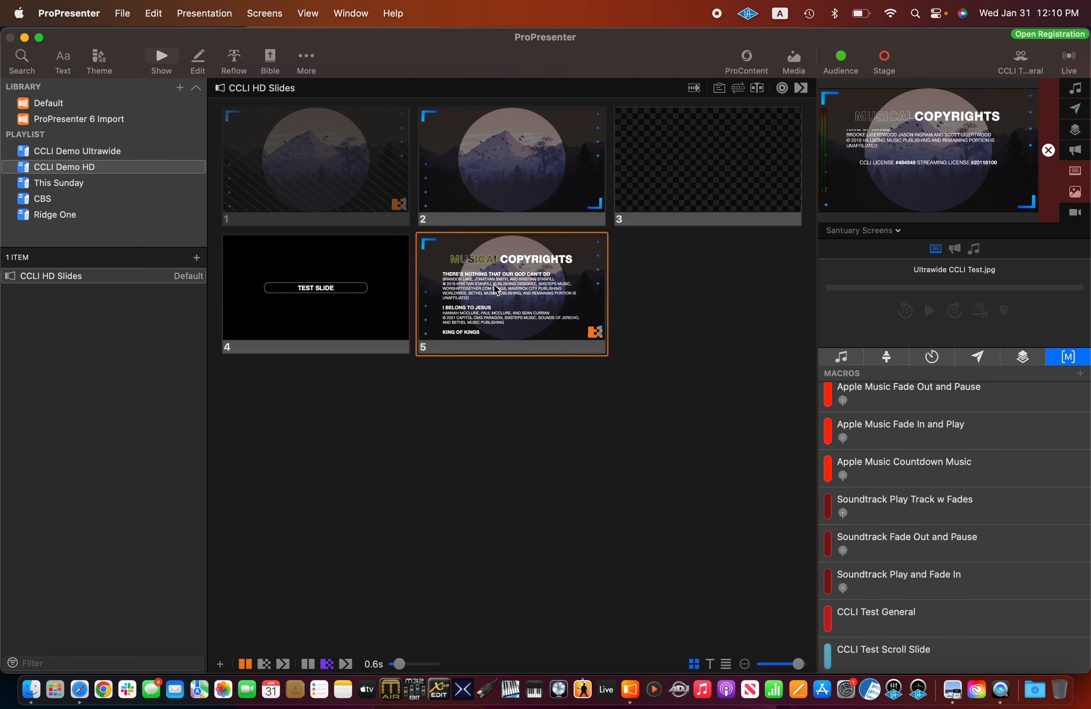
# Step: Create a new theme named CCLI Demo 2, return to the slide view and open the options for musical copyrights slide 5
pyautogui.click(99, 61)
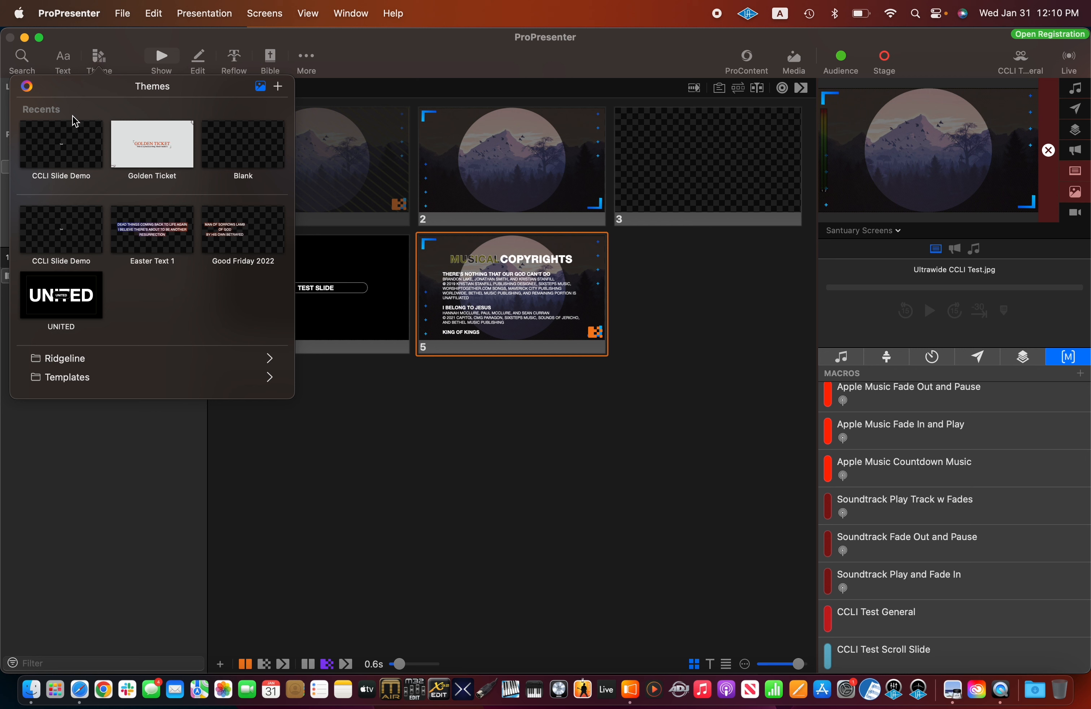
pyautogui.click(279, 87)
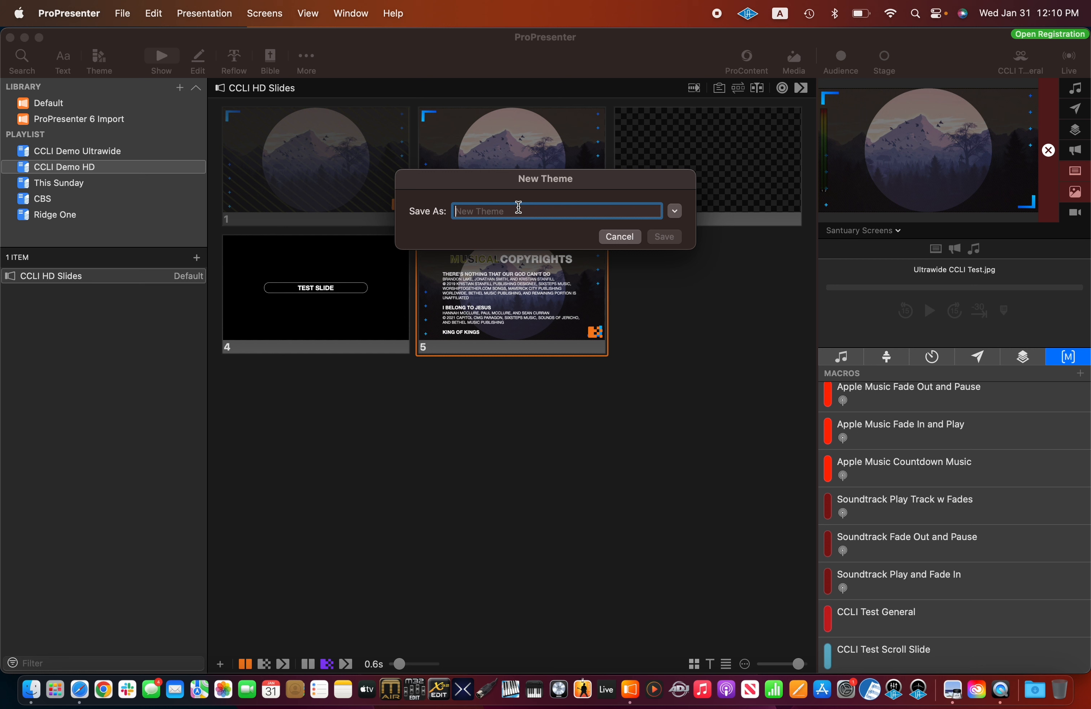
pyautogui.write('CCL')
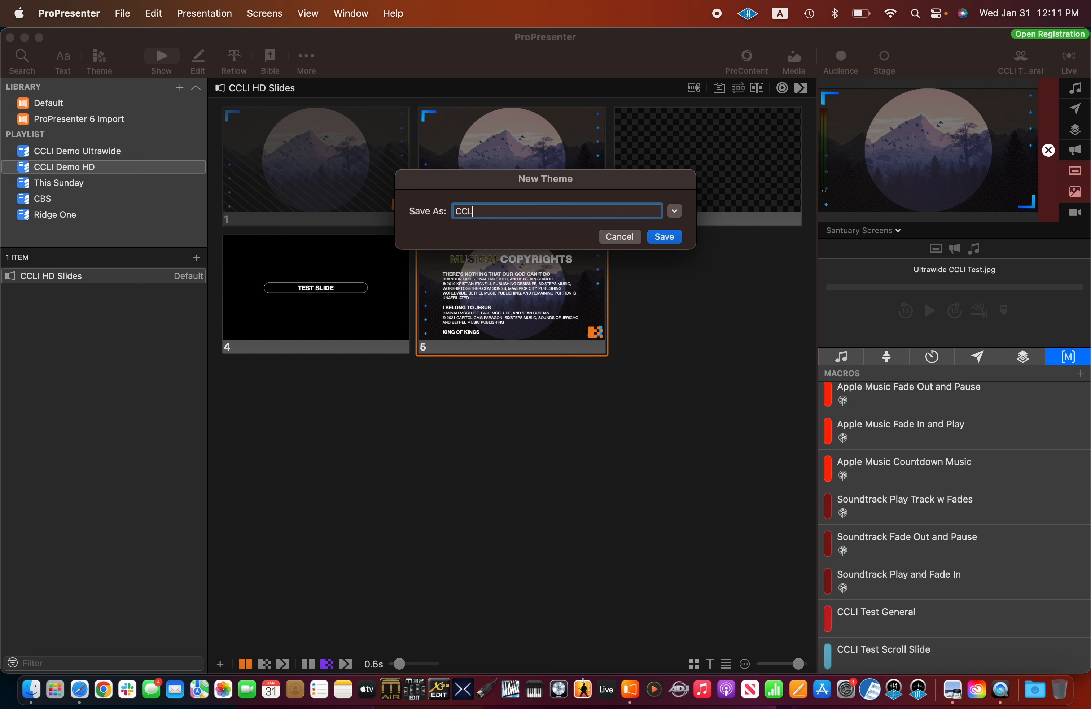
pyautogui.write('I Demo 2')
pyautogui.click(671, 237)
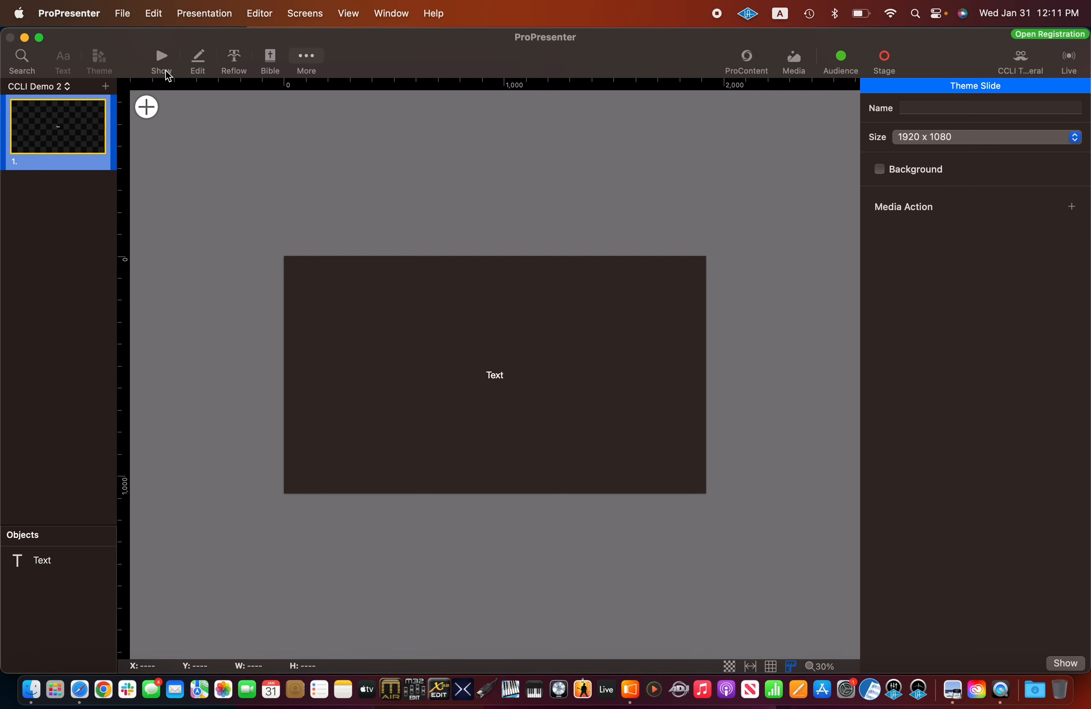
pyautogui.click(161, 60)
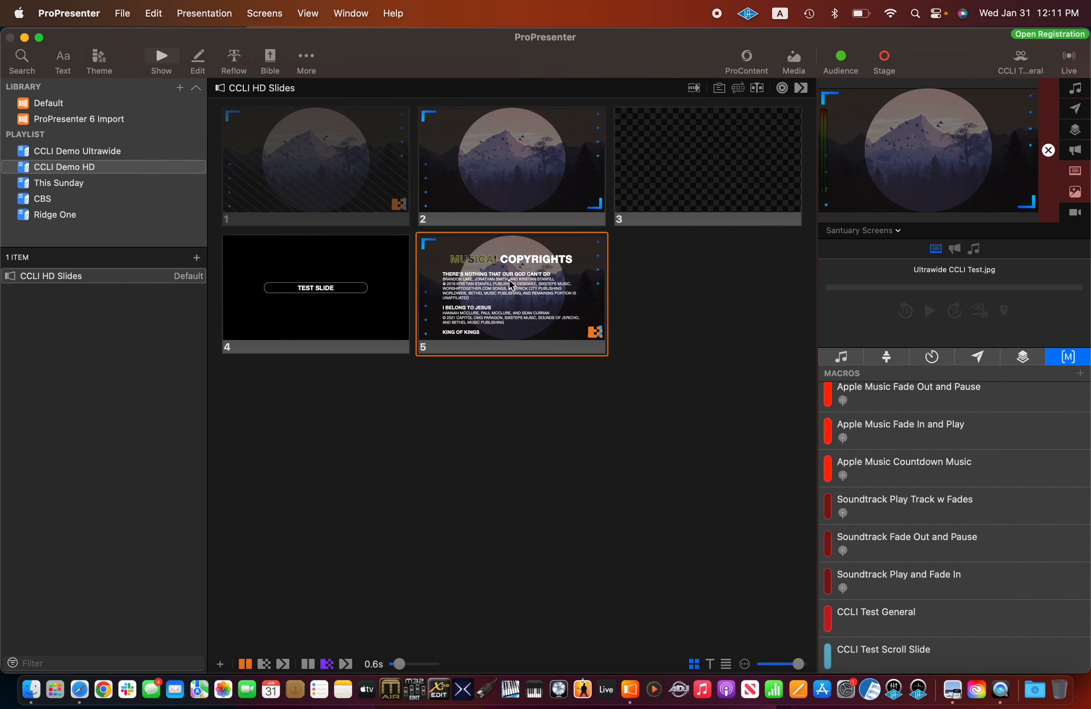
pyautogui.rightClick(501, 300)
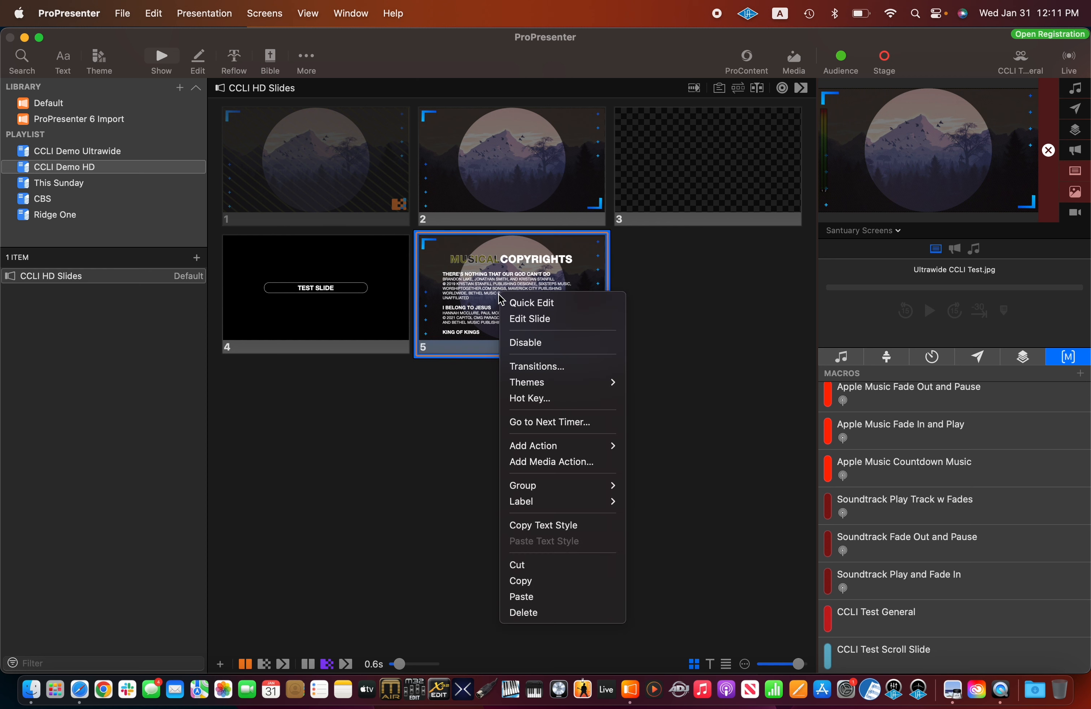
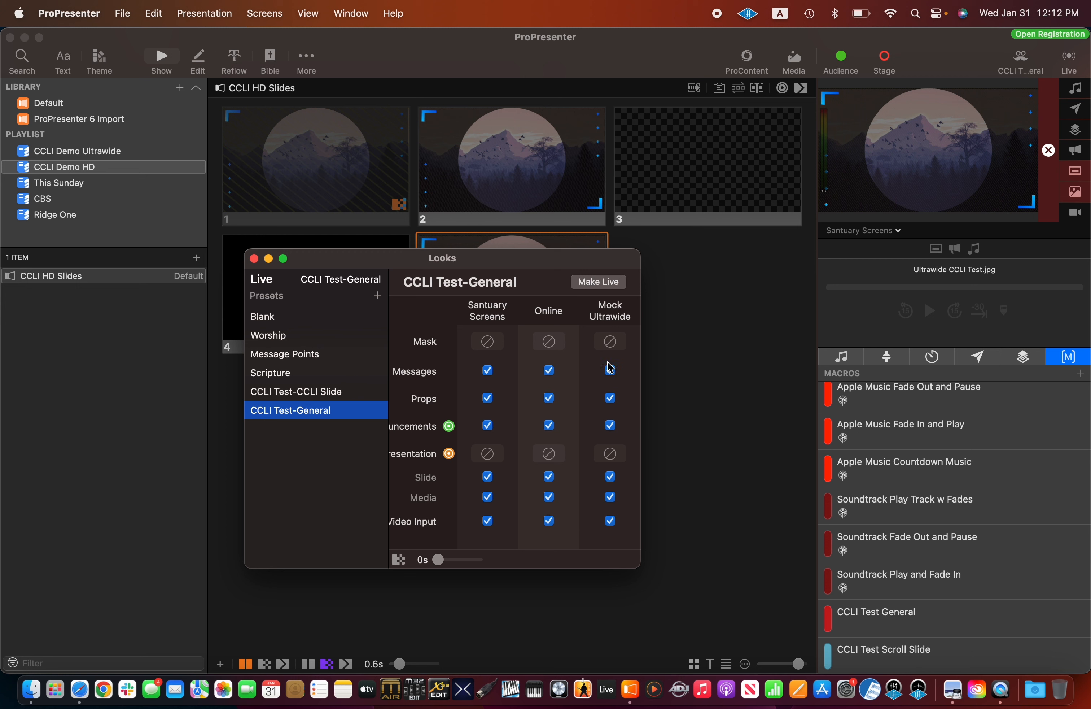
# Step: Compare the screen settings of the CCLI Test-CCLI Slide and CCLI Test-General looks
pyautogui.click(295, 392)
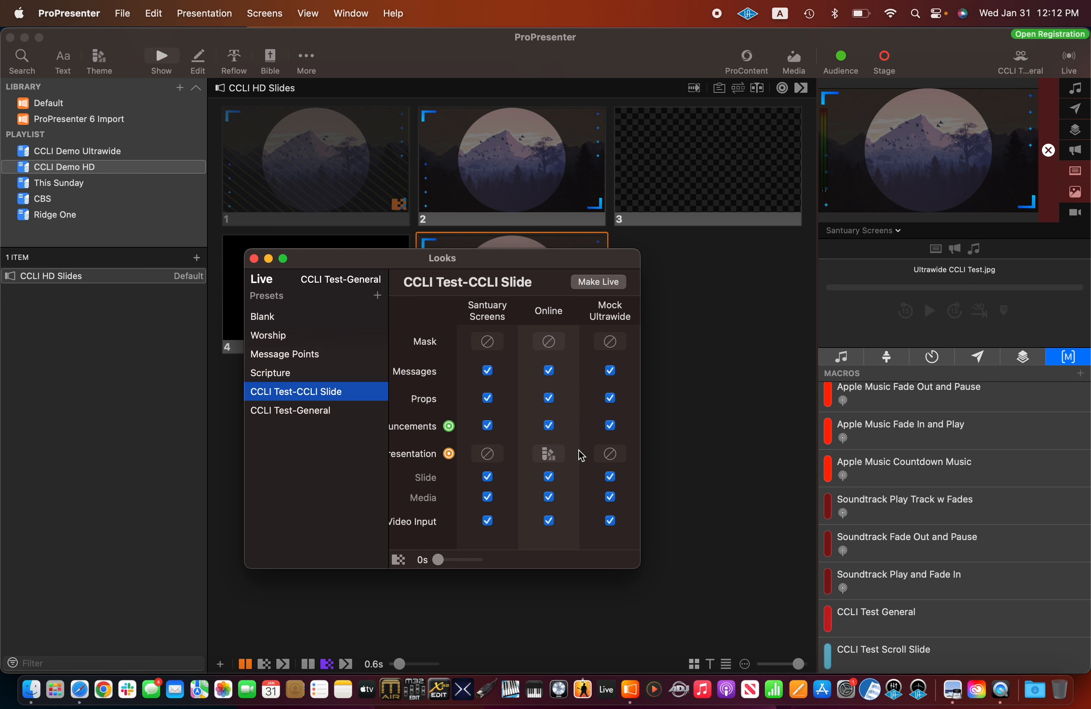
pyautogui.click(291, 410)
pyautogui.click(286, 392)
pyautogui.click(289, 410)
pyautogui.click(289, 394)
pyautogui.click(286, 411)
pyautogui.click(289, 393)
pyautogui.hscroll(-2, 547, 460)
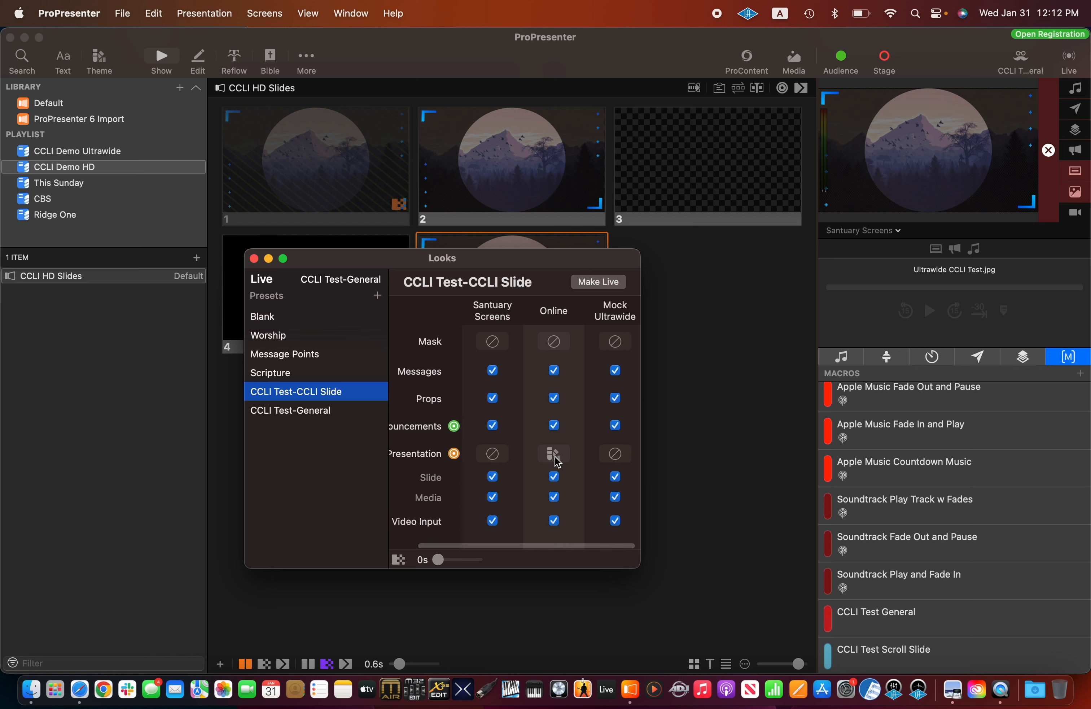
# Step: Set the Online screen's alternate presentation theme in the CCLI Test-CCLI Slide look to the CCLI Demo 2 theme slide
pyautogui.click(555, 456)
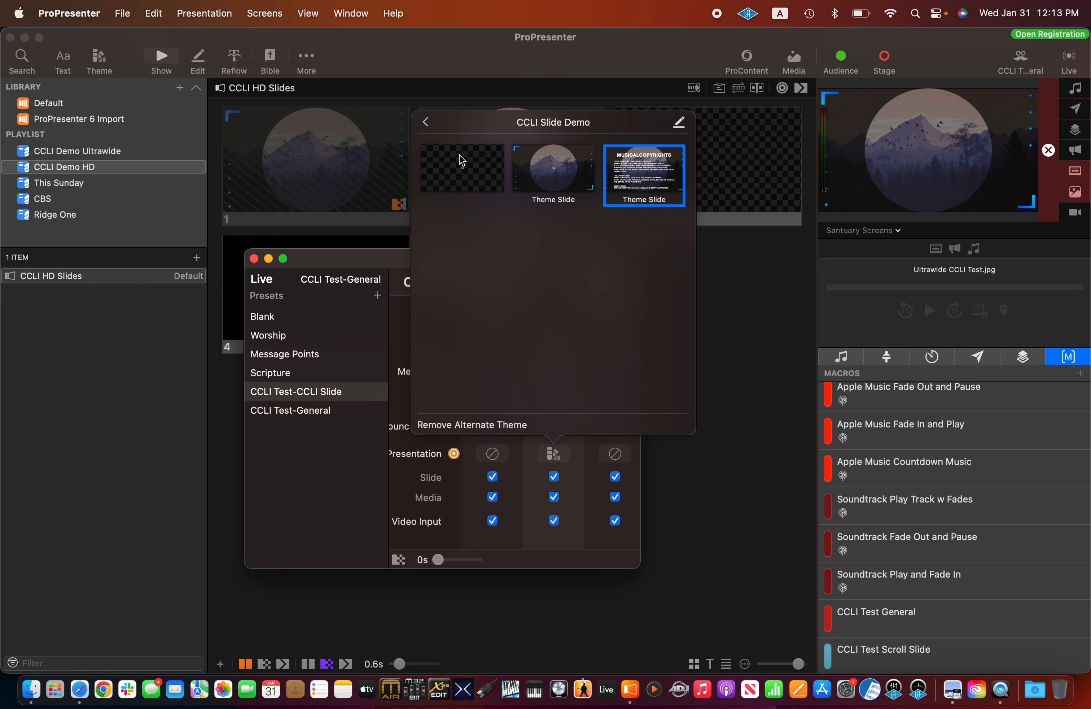
pyautogui.click(427, 123)
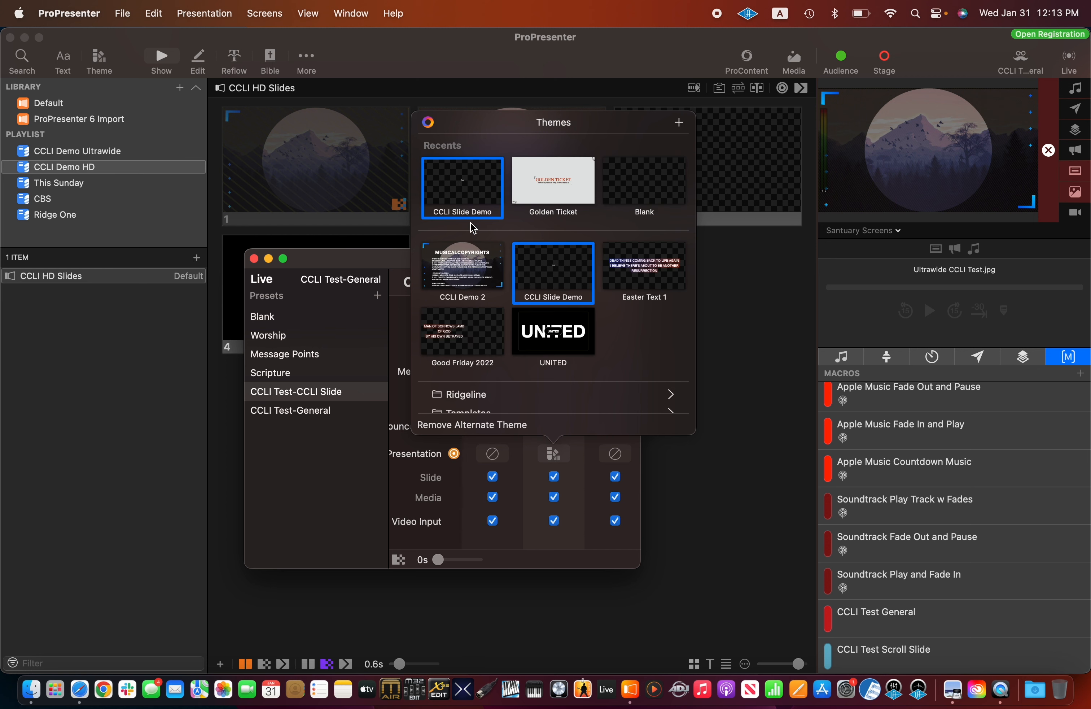
pyautogui.click(474, 286)
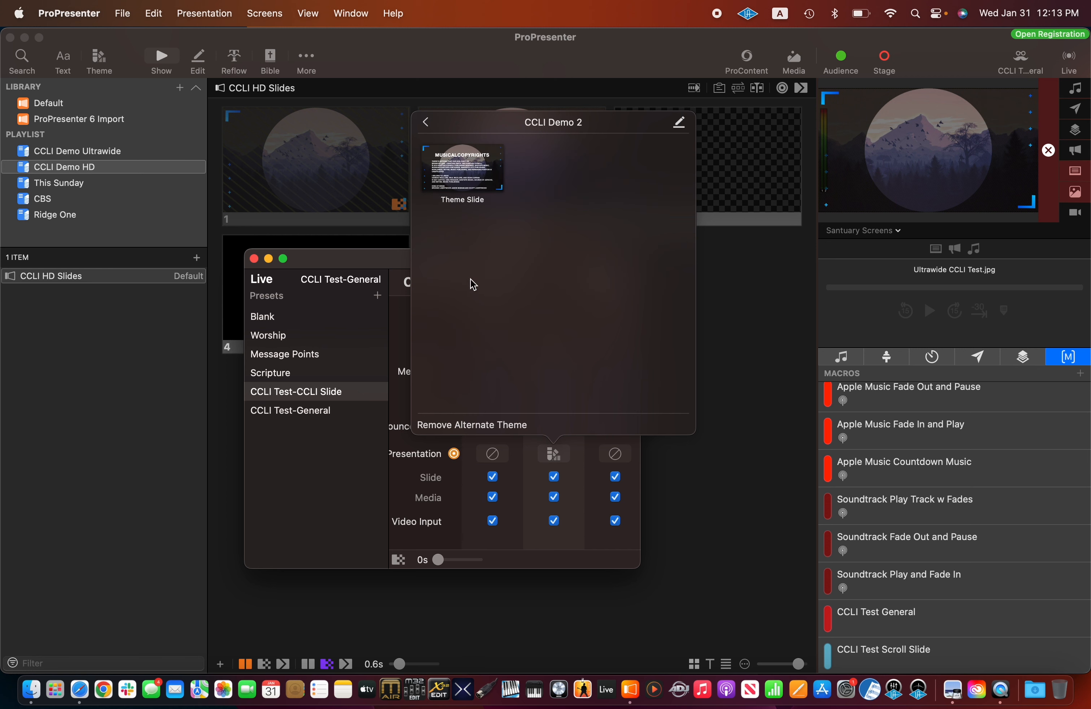
pyautogui.click(469, 178)
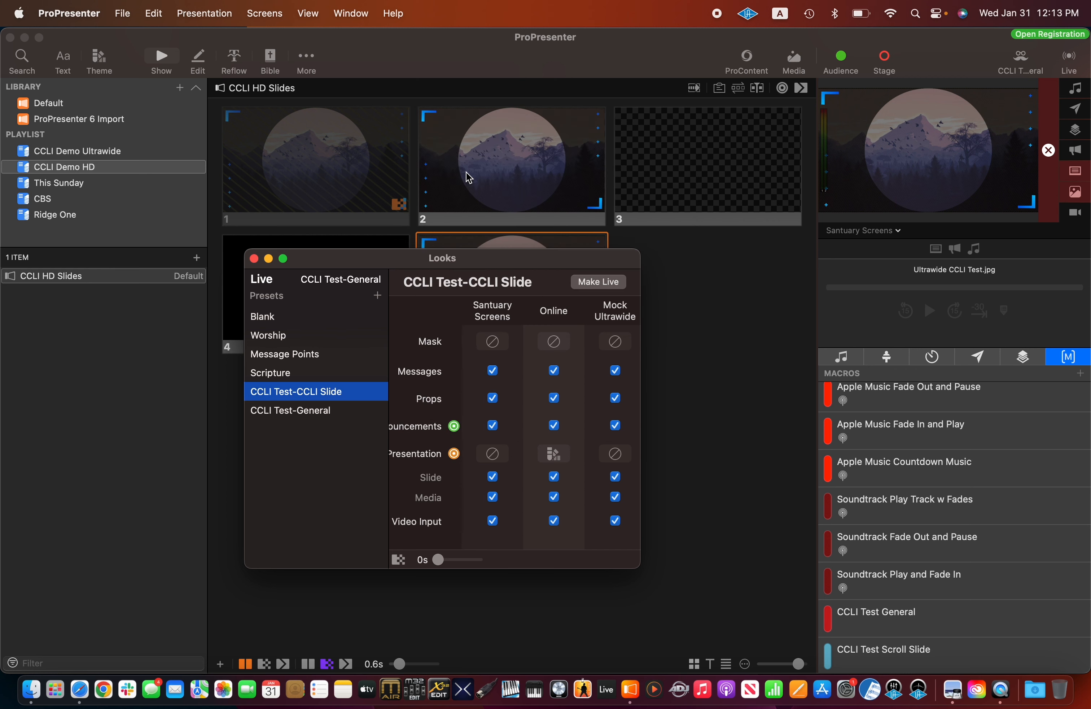
# Step: Try the CCLI Test-CCLI Slide look live, make CCLI Test-General live again and close the Looks window
pyautogui.click(594, 289)
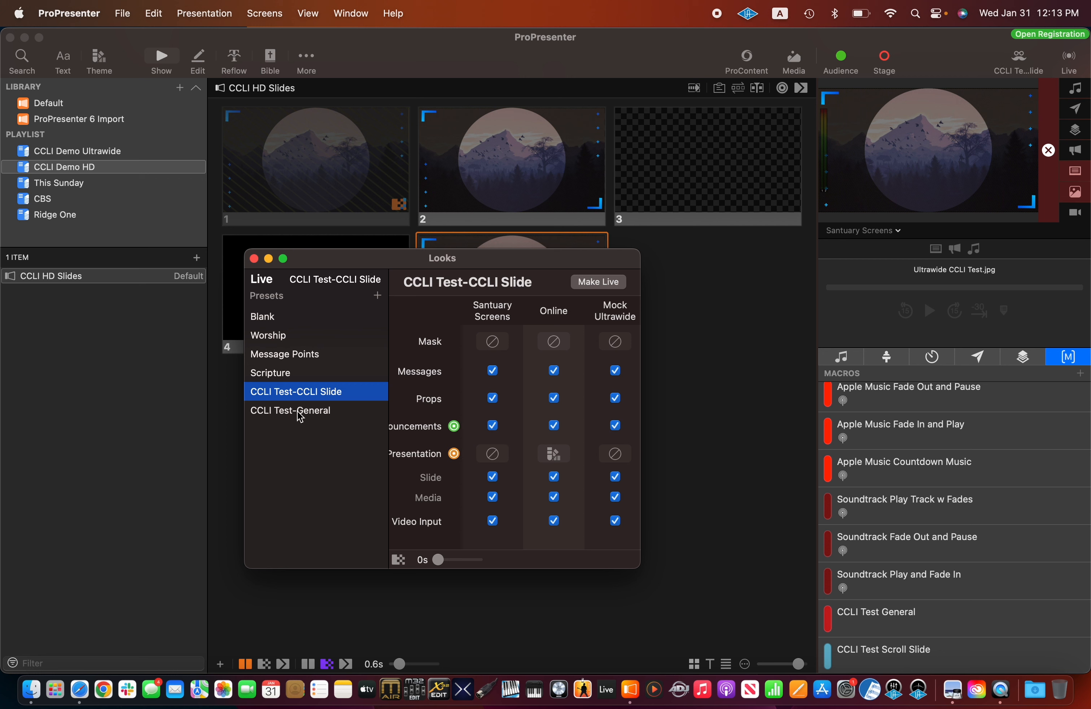
pyautogui.click(301, 417)
pyautogui.click(599, 285)
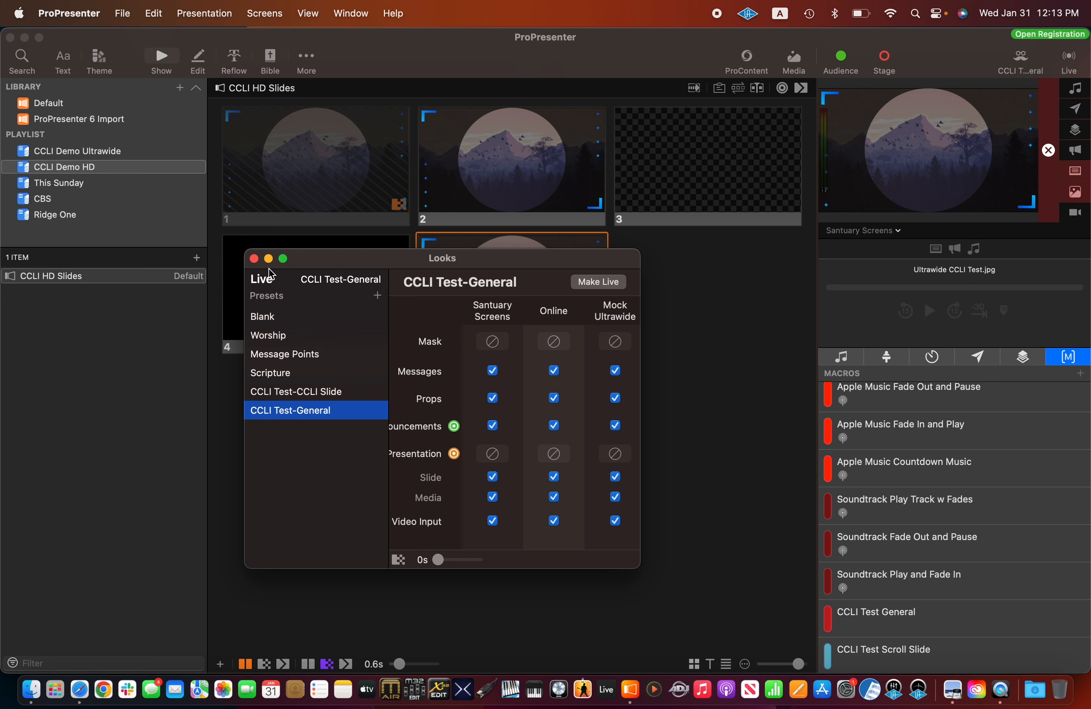
pyautogui.click(253, 258)
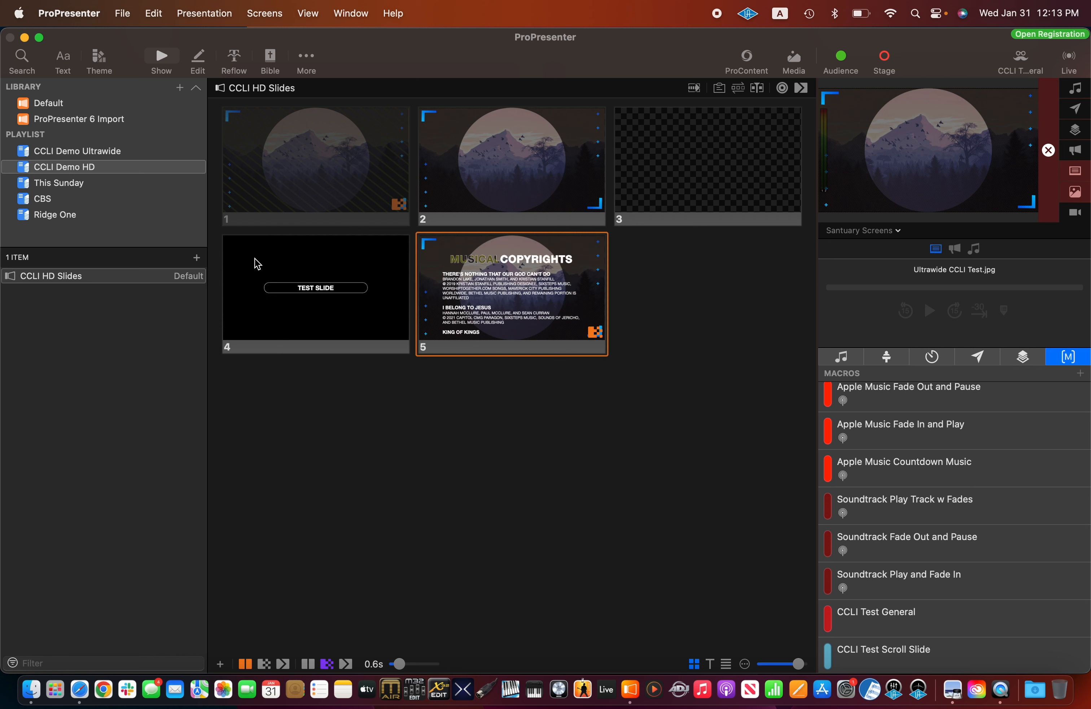
# Step: Open Post Service Slides w CCLI Slide from the CCLI Demo Ultrawide playlist and trigger musical copyrights slide 4
pyautogui.click(72, 152)
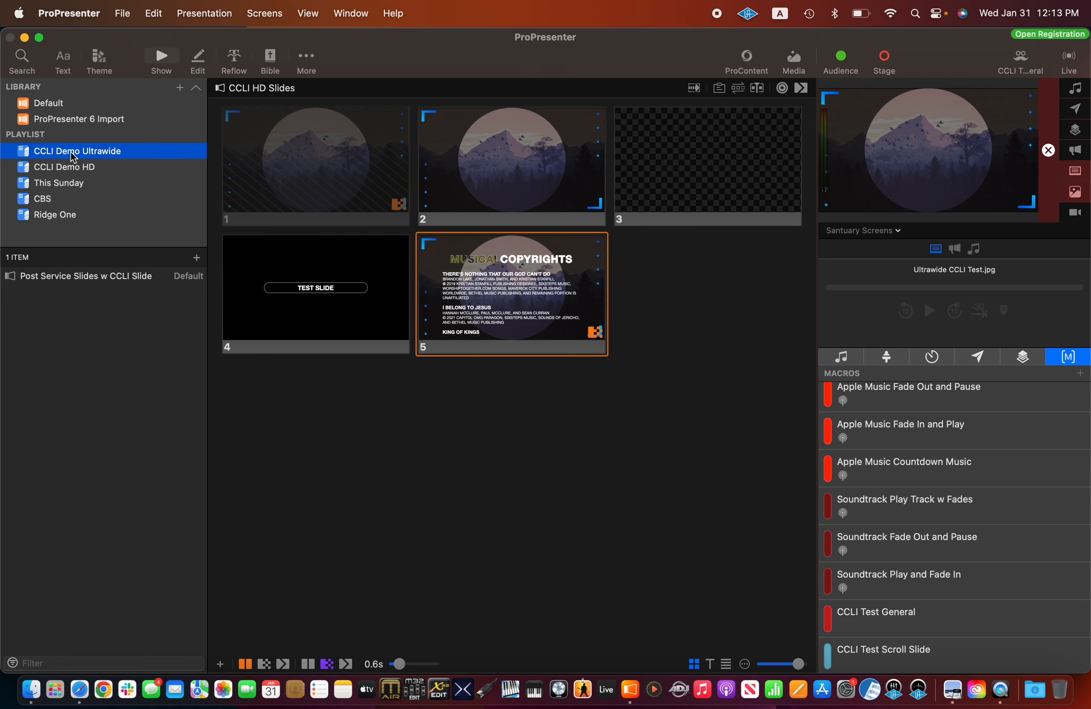
pyautogui.click(64, 278)
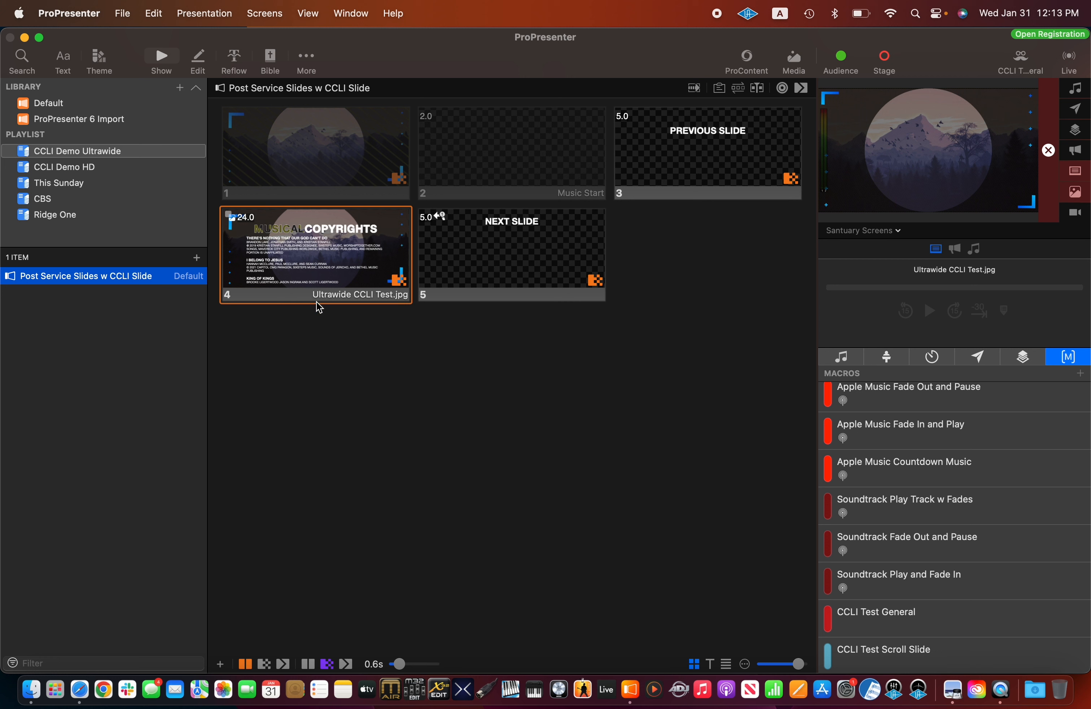
pyautogui.click(319, 271)
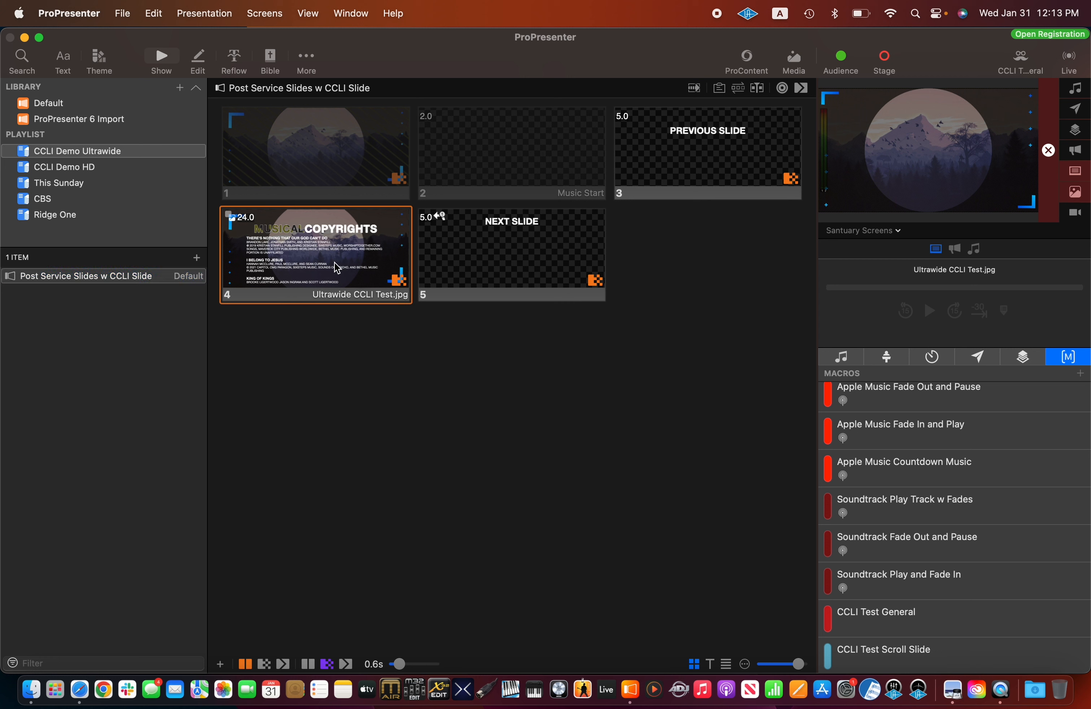
# Step: Preview the running musical copyrights slide on the Online output and on the Mock Ultrawide output
pyautogui.click(896, 230)
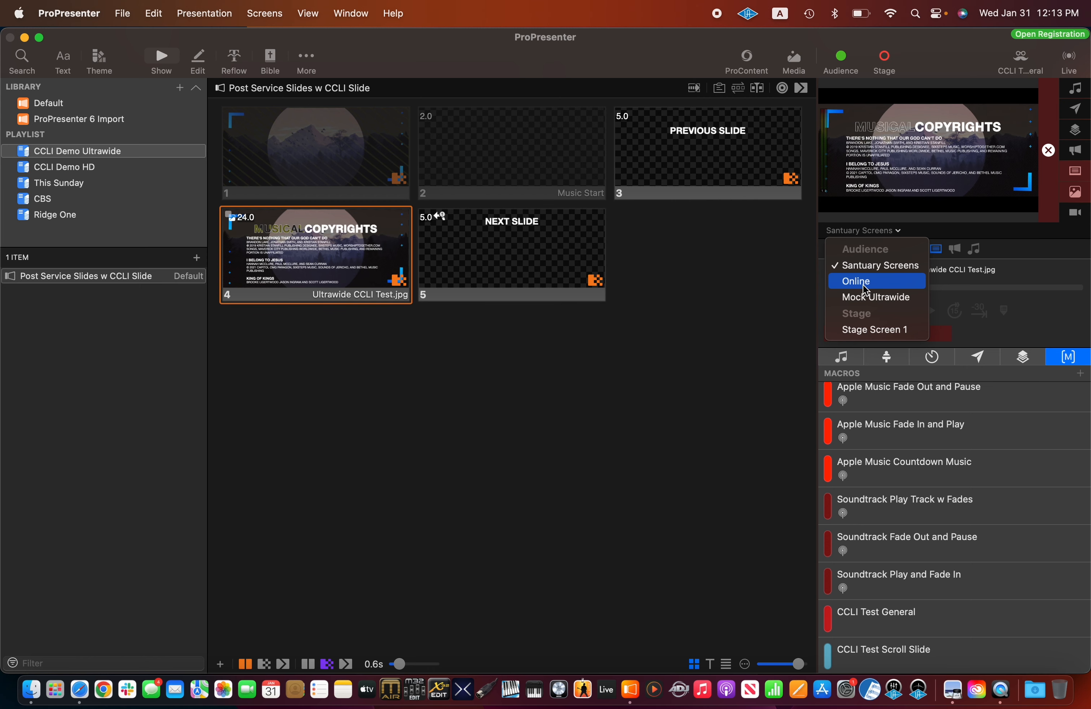
pyautogui.click(862, 282)
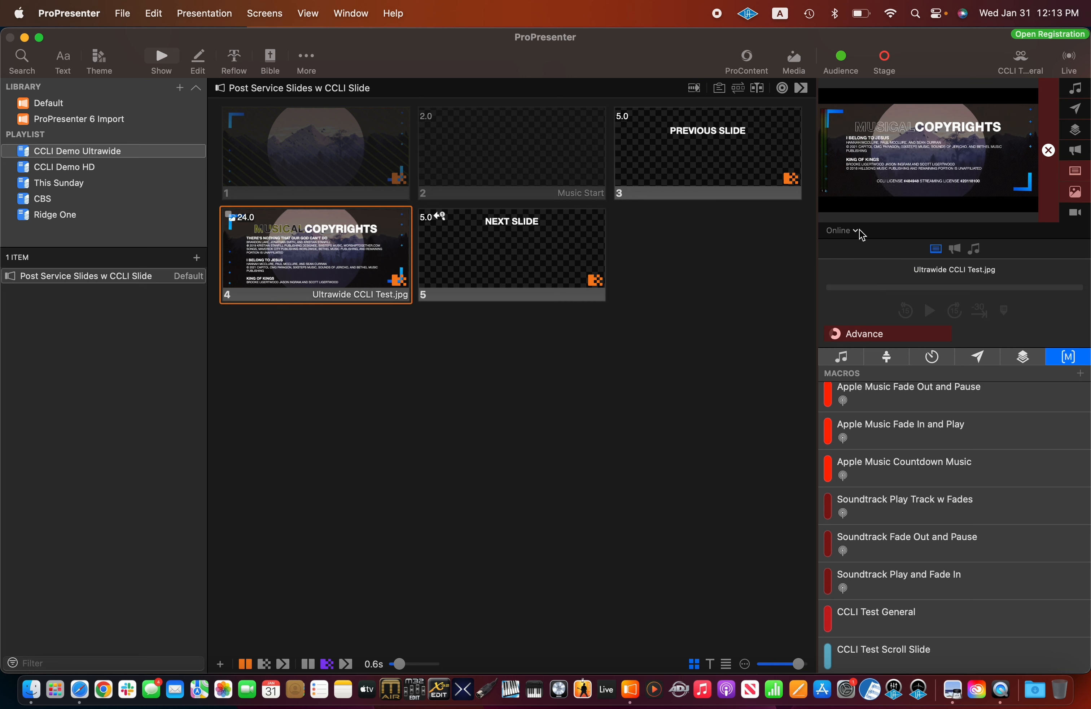
pyautogui.click(844, 231)
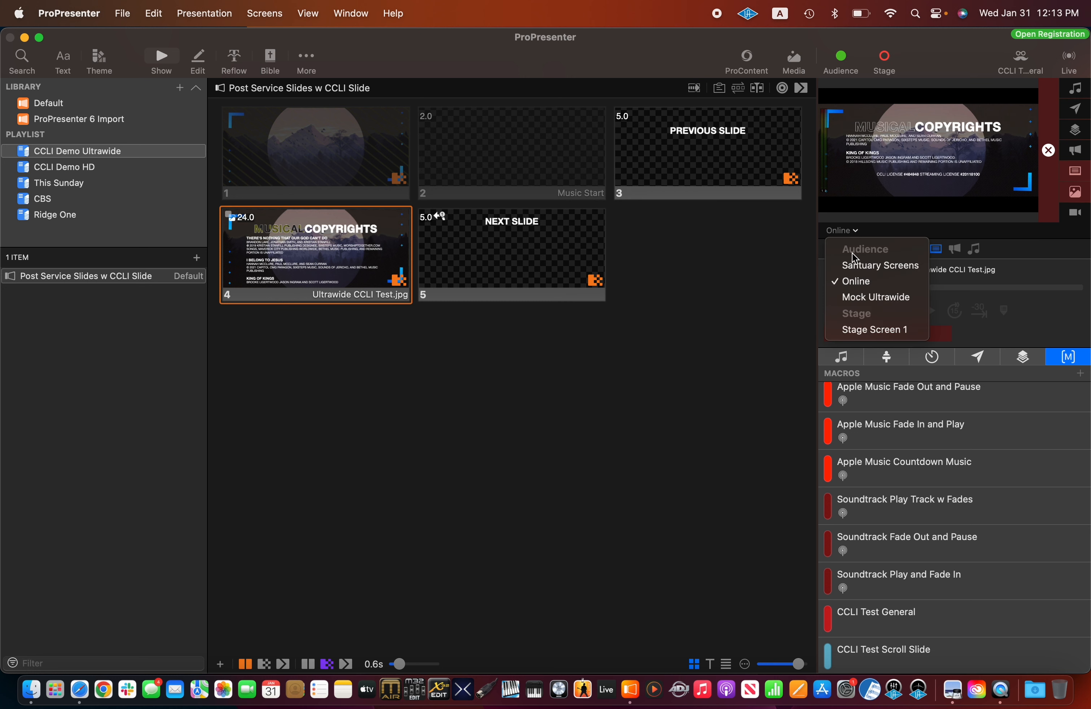
pyautogui.click(851, 299)
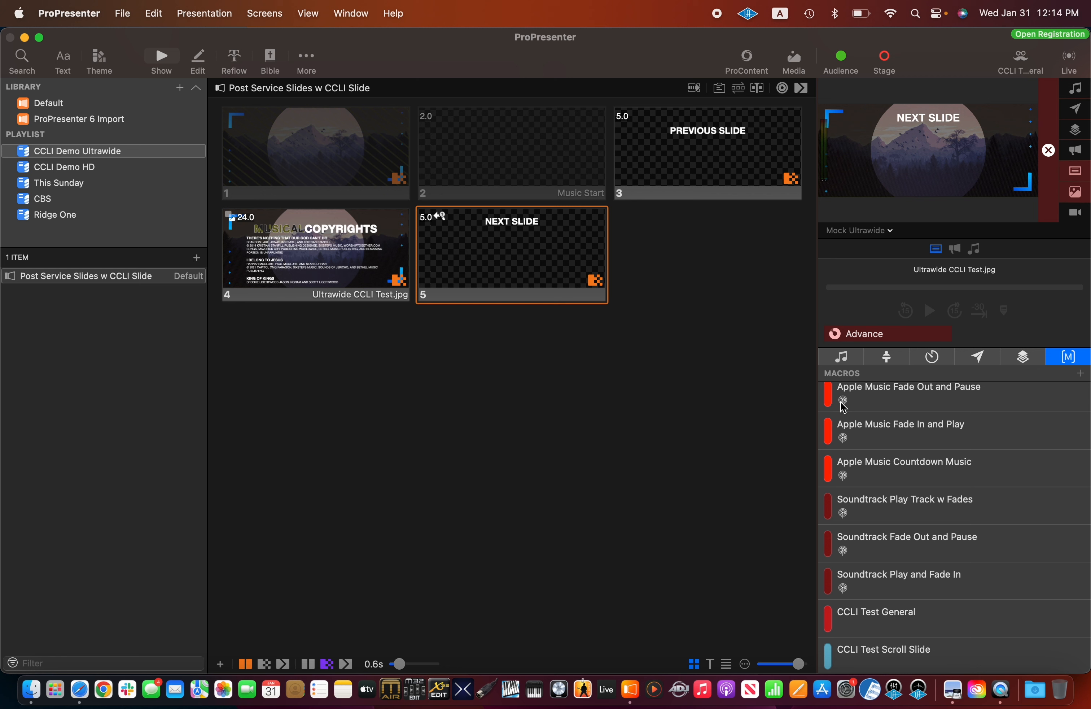
# Step: Add a new macro to the end of the macros list, keeping its default name
pyautogui.scroll(-2, 908, 511)
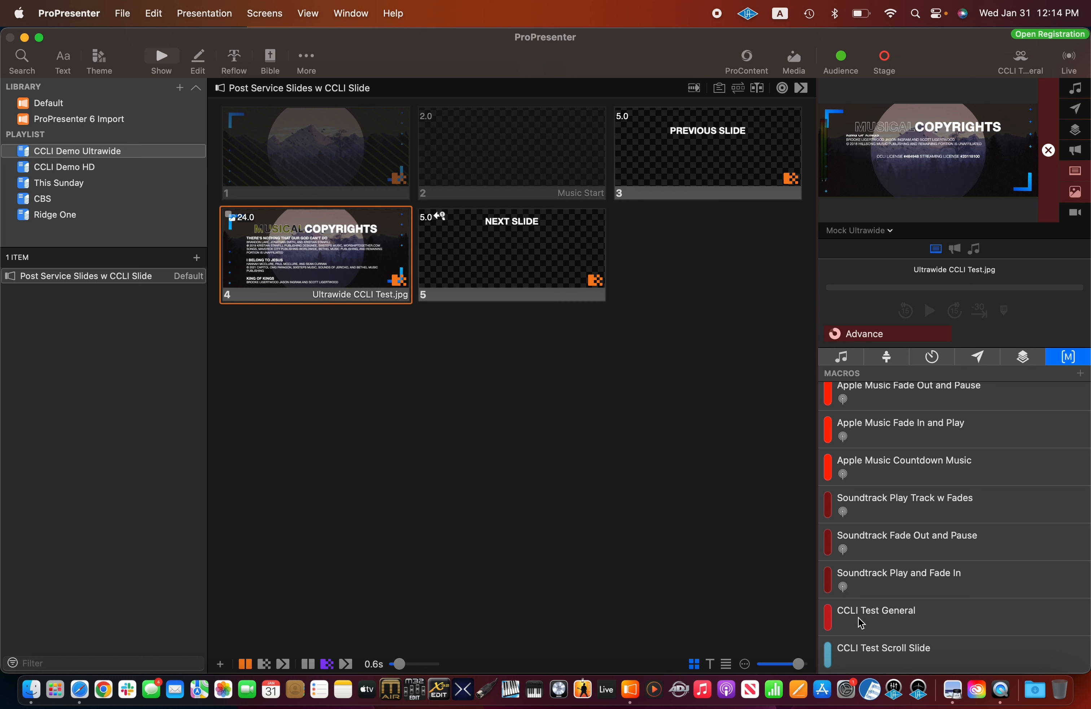
pyautogui.click(1081, 373)
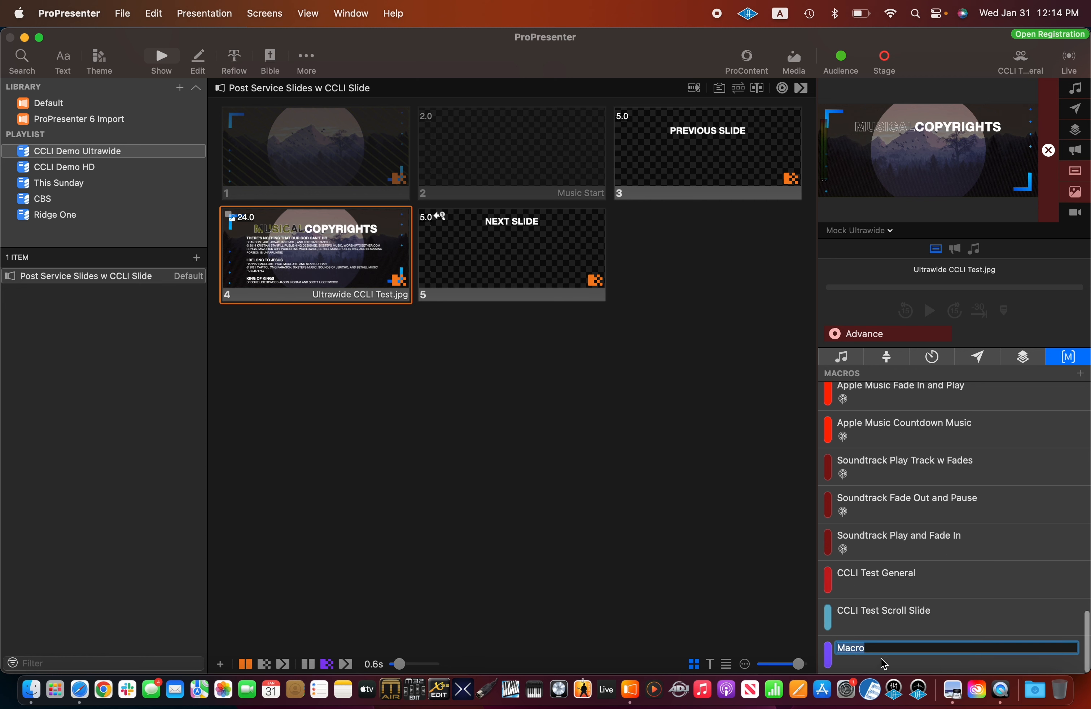
pyautogui.click(852, 576)
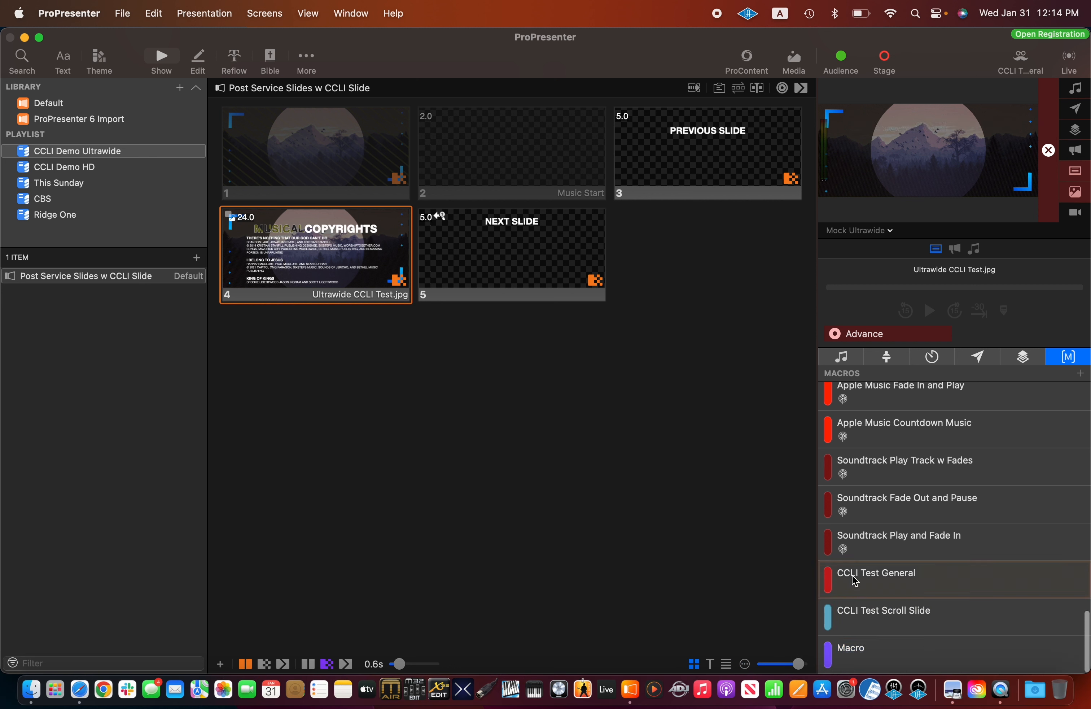
# Step: Add an Audience Look action for CCLI Test-General to the CCLI Test General macro
pyautogui.rightClick(859, 582)
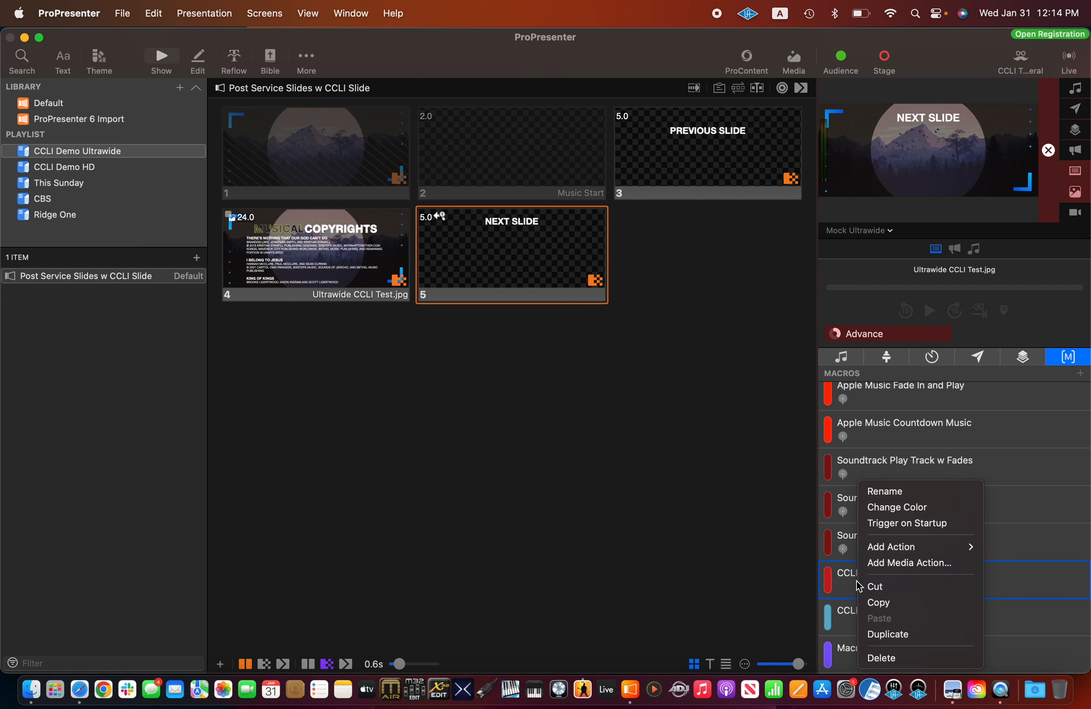
pyautogui.moveTo(892, 552)
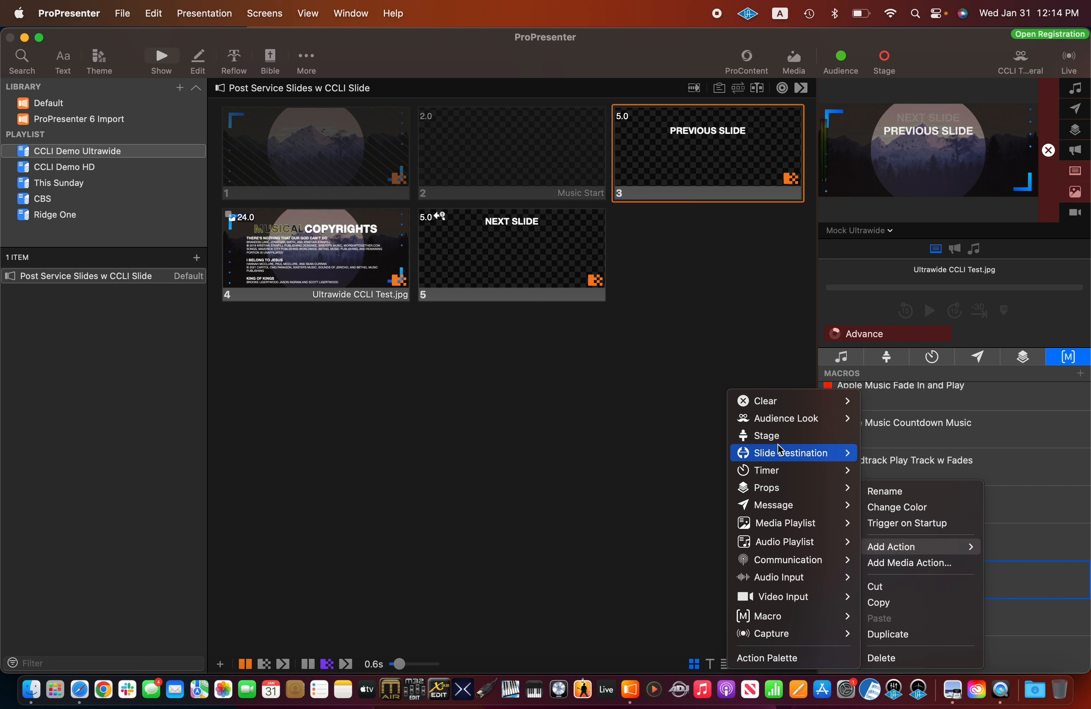
pyautogui.moveTo(777, 427)
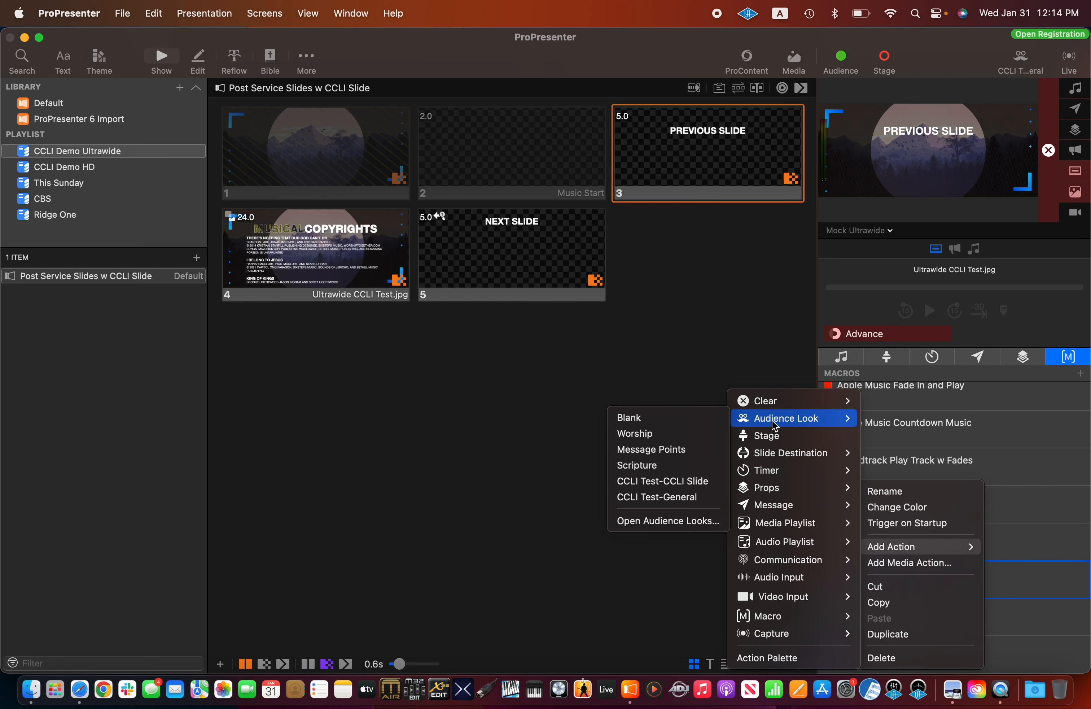
pyautogui.click(659, 498)
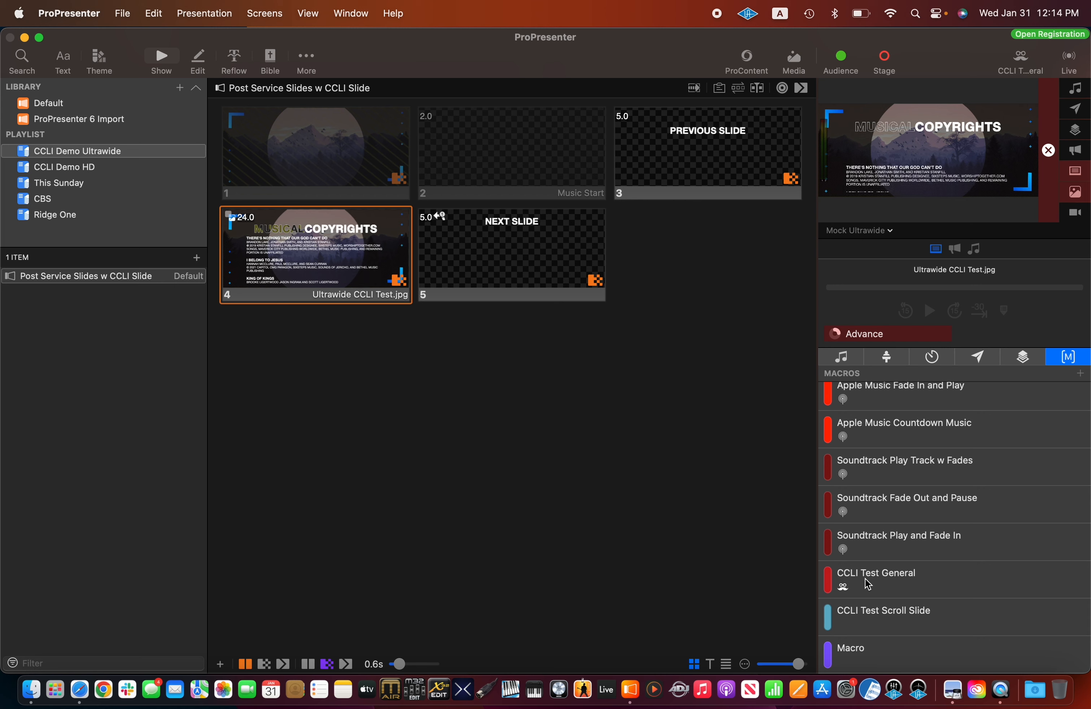
# Step: Switch the output preview to Online and assign the CCLI Test General macro to slide 2
pyautogui.click(874, 231)
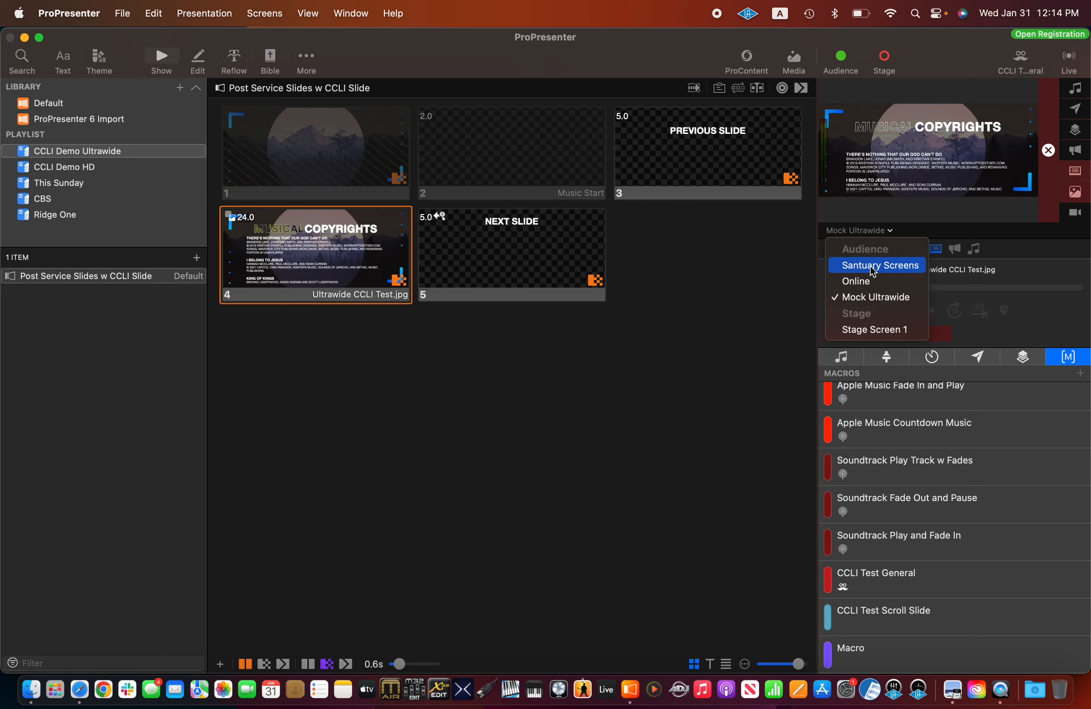
pyautogui.click(857, 282)
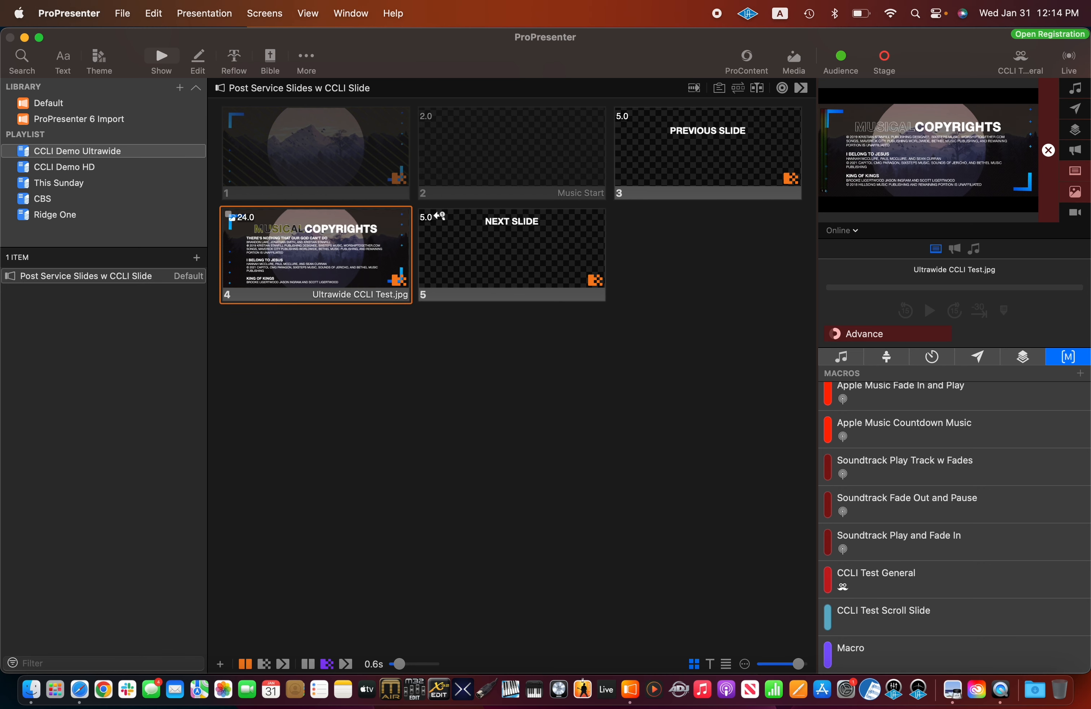
pyautogui.moveTo(877, 575); pyautogui.dragTo(507, 159)
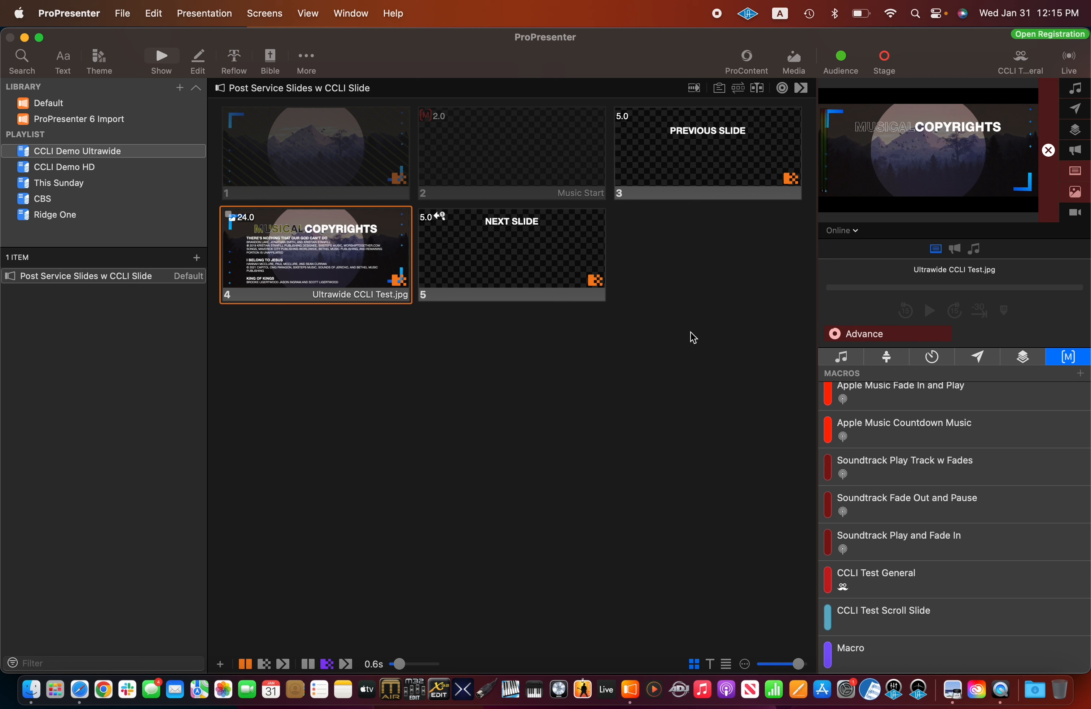
# Step: Add an Audience Look action for CCLI Test-CCLI Slide to the CCLI Test Scroll Slide macro
pyautogui.rightClick(870, 617)
pyautogui.click(852, 626)
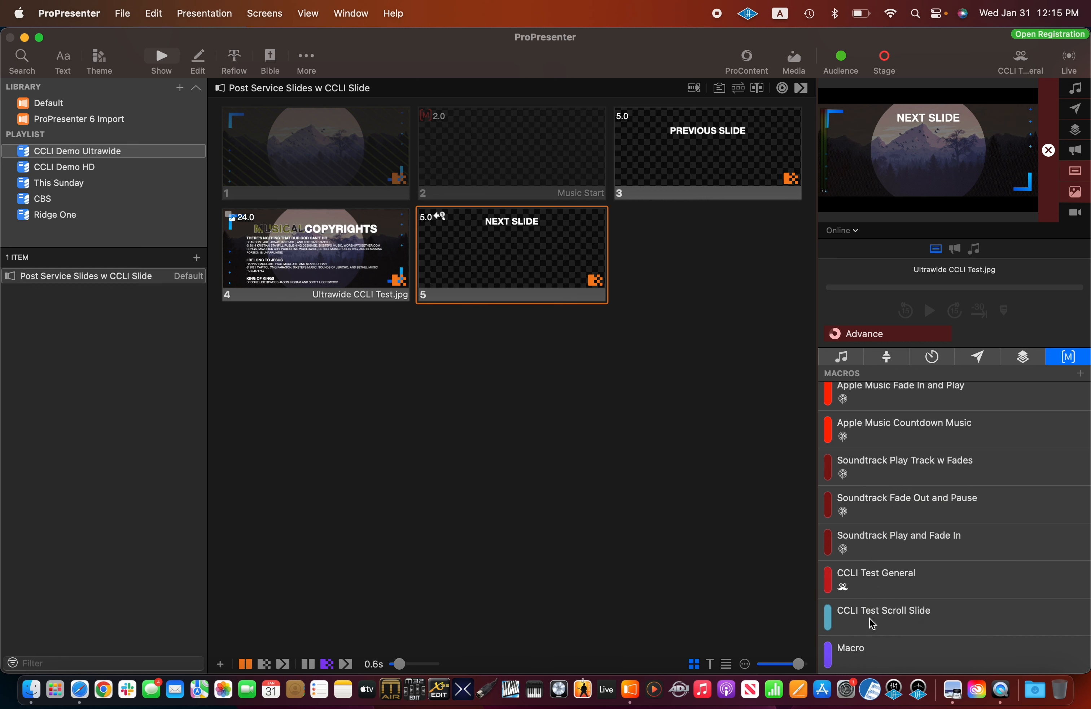
pyautogui.rightClick(862, 622)
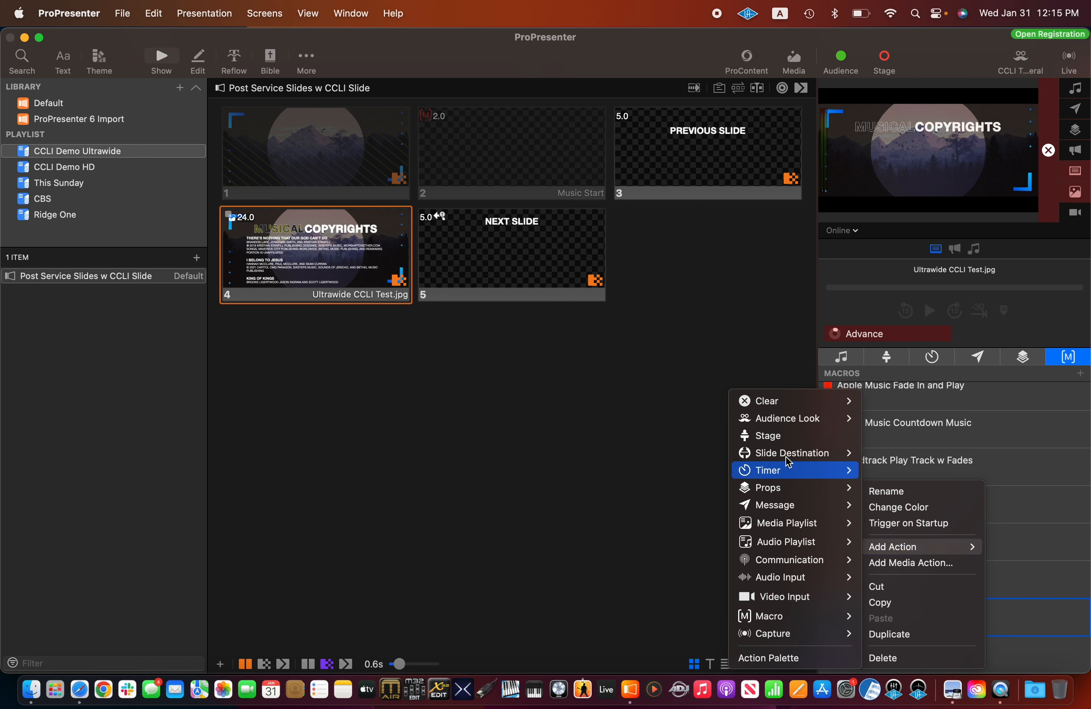
pyautogui.moveTo(782, 418)
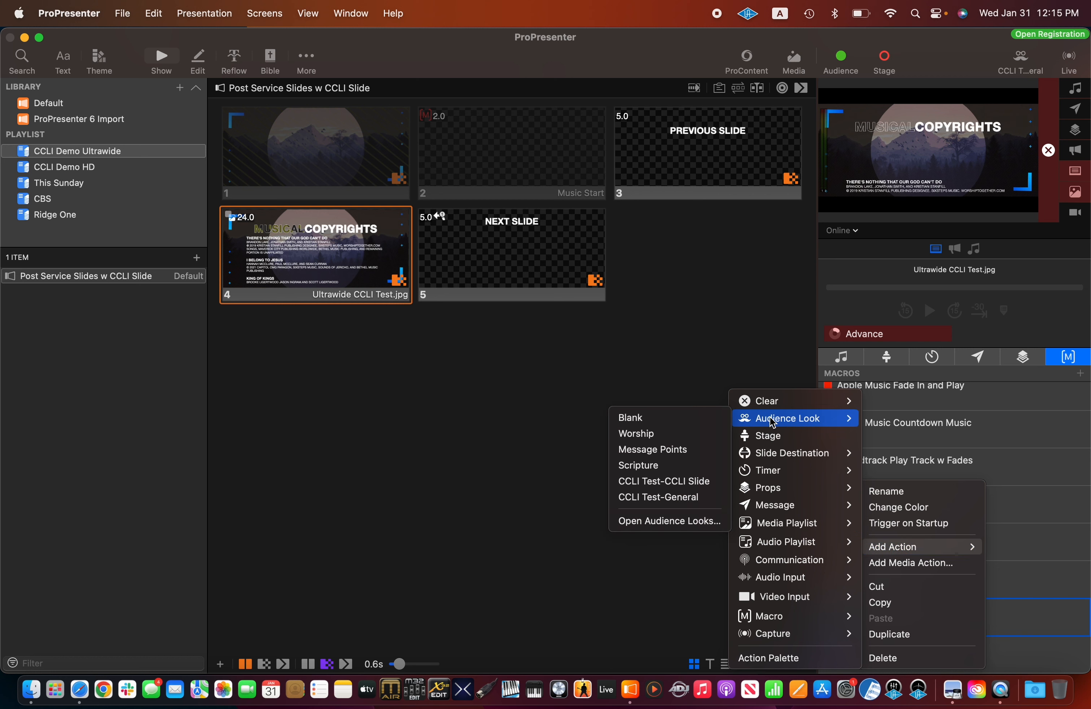
pyautogui.click(649, 481)
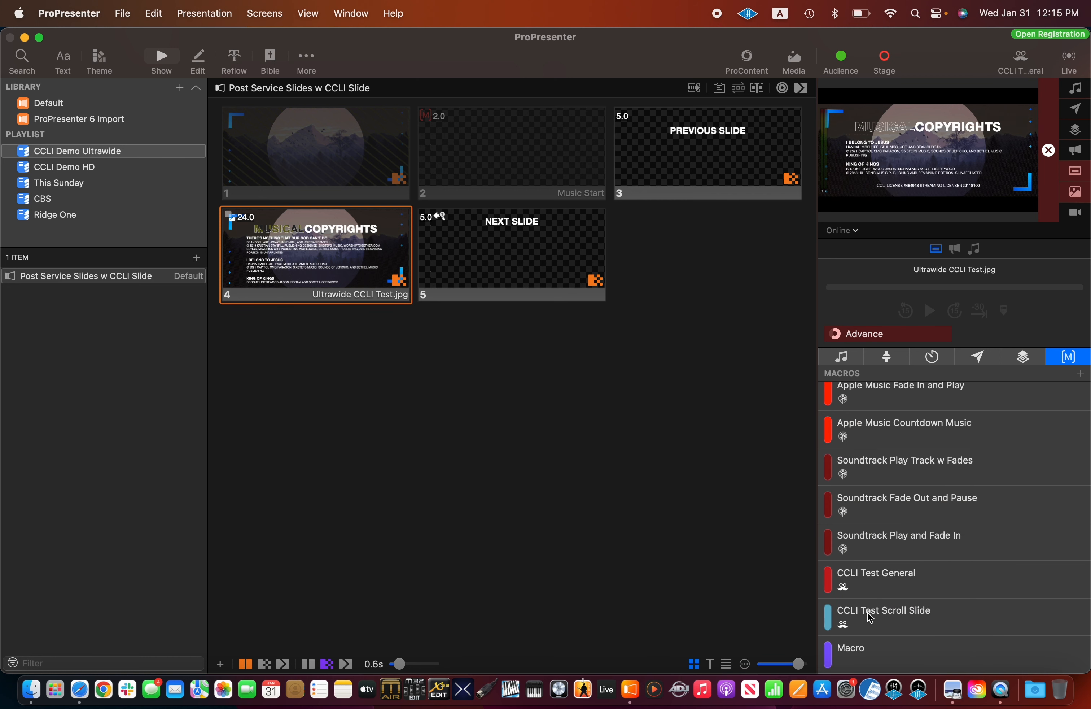
# Step: Assign the CCLI Test Scroll Slide macro to slide 4 and the CCLI Test General macro to slide 5, running the slides to check
pyautogui.moveTo(871, 619); pyautogui.dragTo(292, 243)
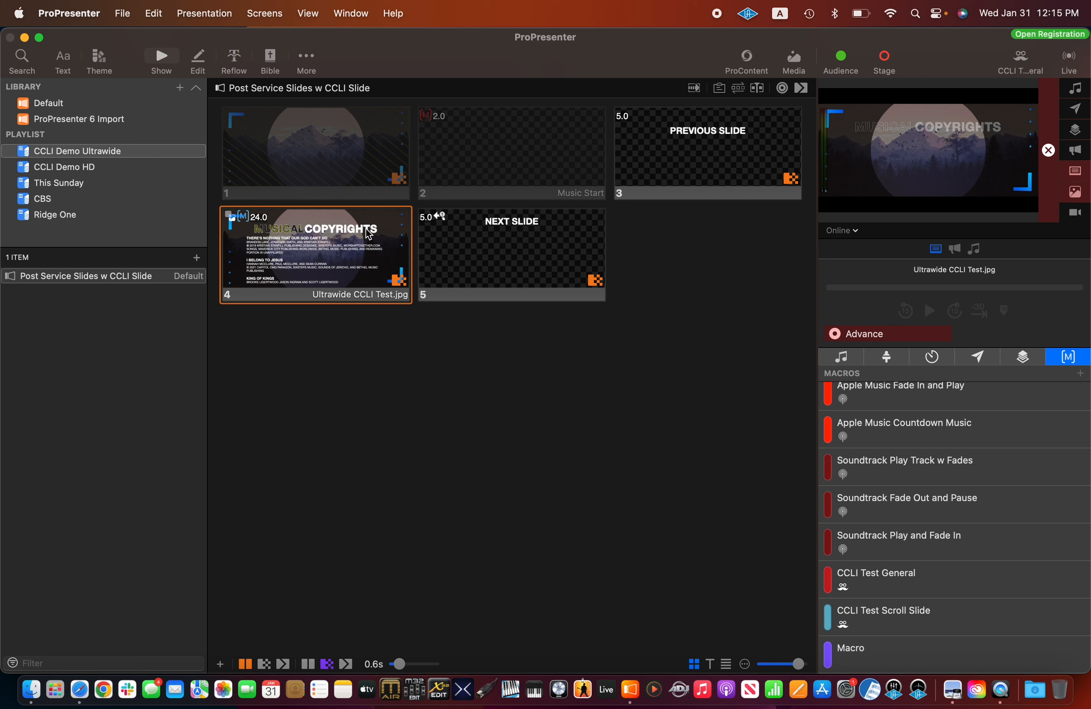
pyautogui.click(349, 237)
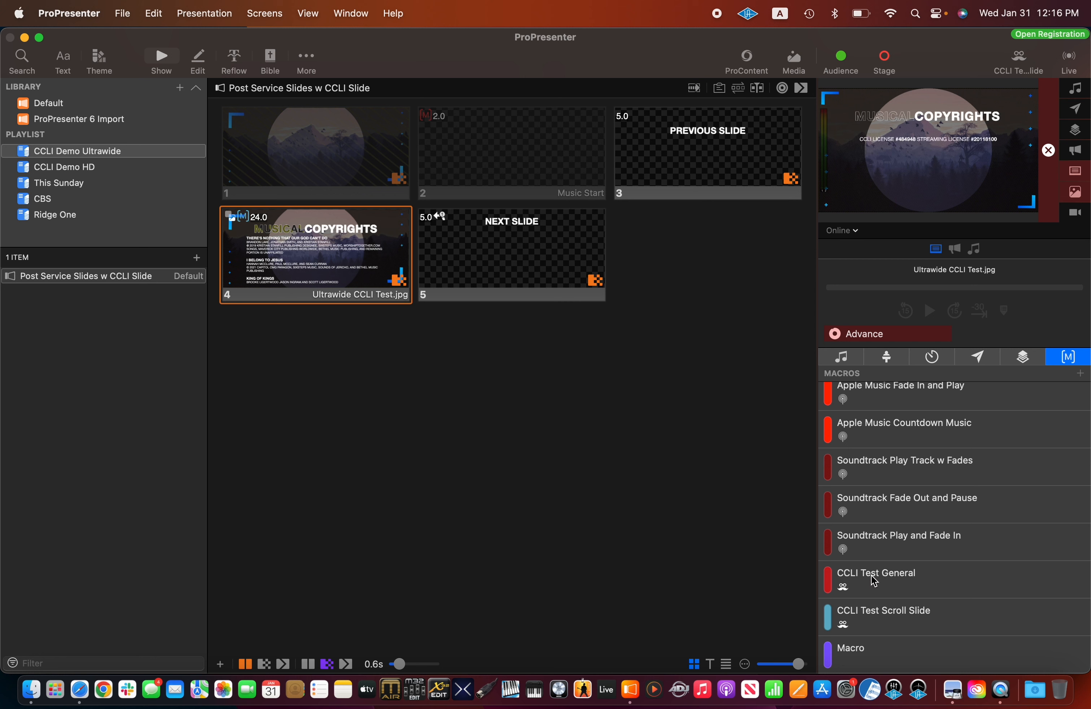
pyautogui.moveTo(874, 580); pyautogui.dragTo(516, 273)
pyautogui.click(517, 272)
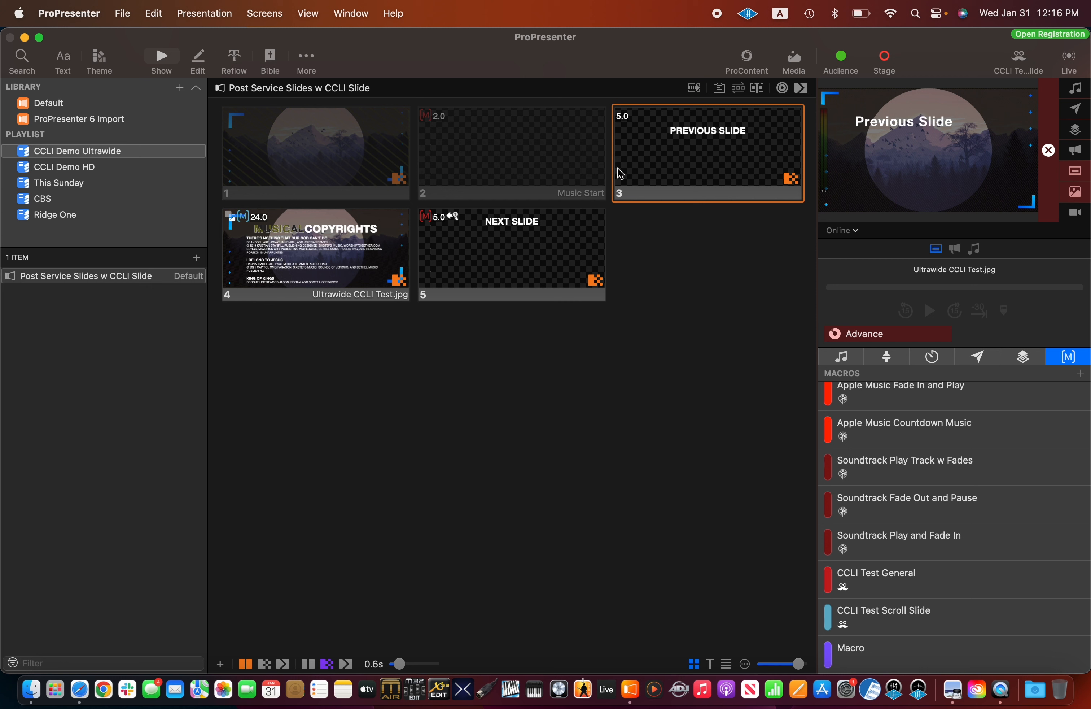
pyautogui.click(324, 255)
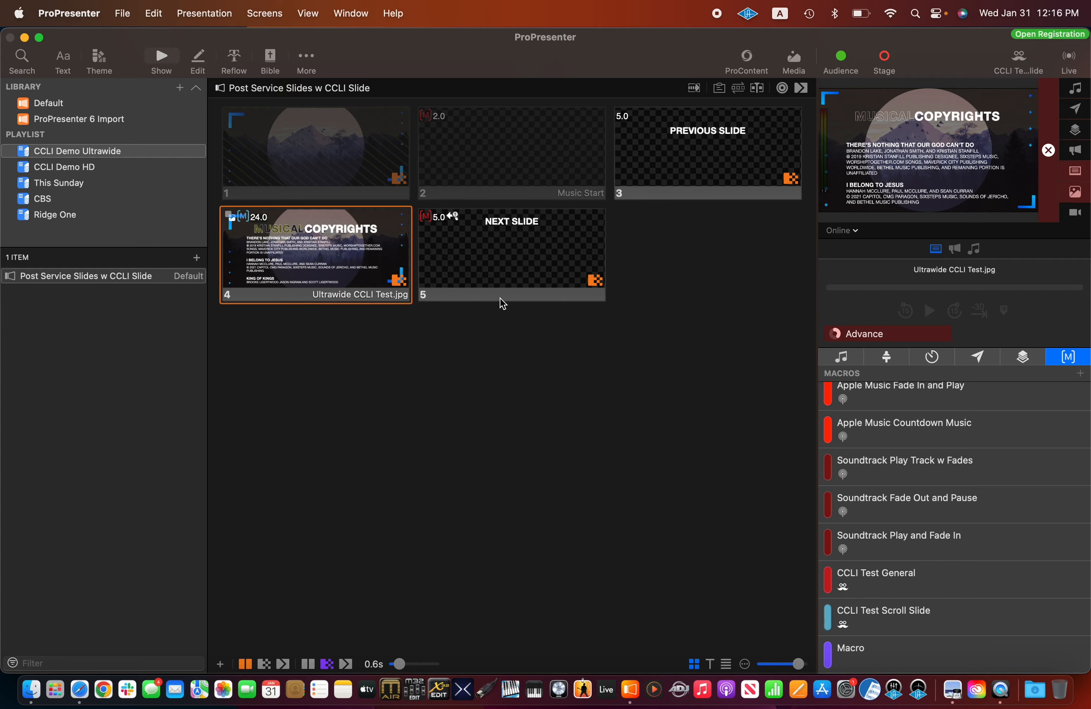
# Step: Switch to the CCLI TEST folder in Finder and add Ultrawide CCLI Test.jpg to slide 5 as its background
pyautogui.hotkey('ctrl', 'Up')
pyautogui.click(380, 484)
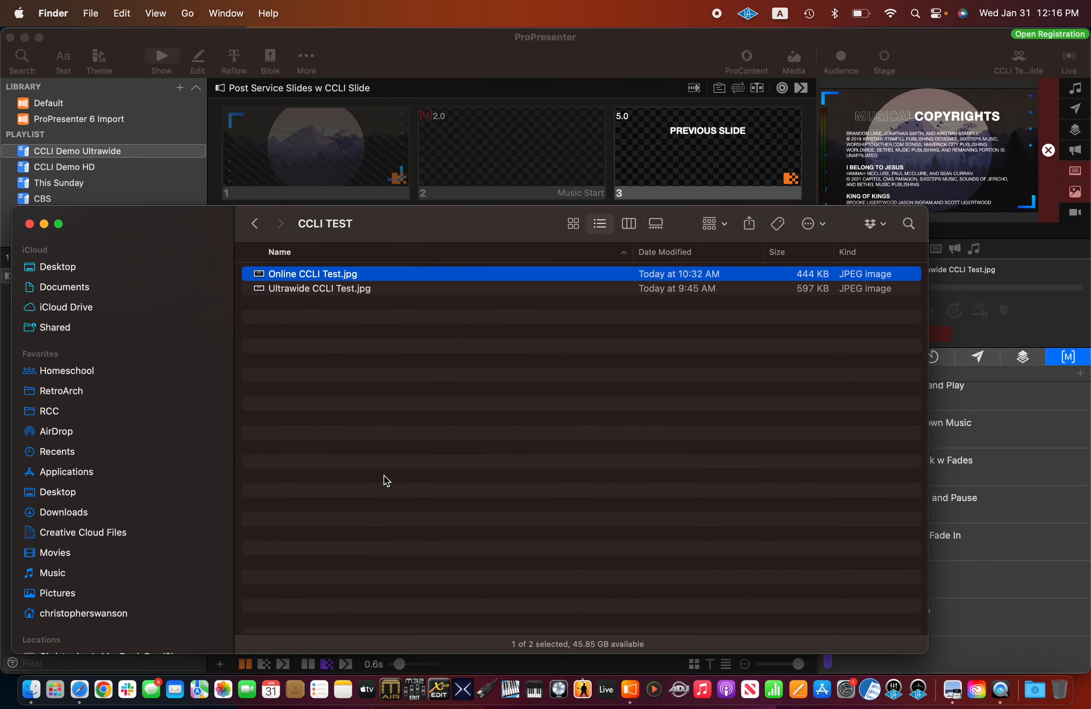
pyautogui.moveTo(396, 224); pyautogui.dragTo(451, 364)
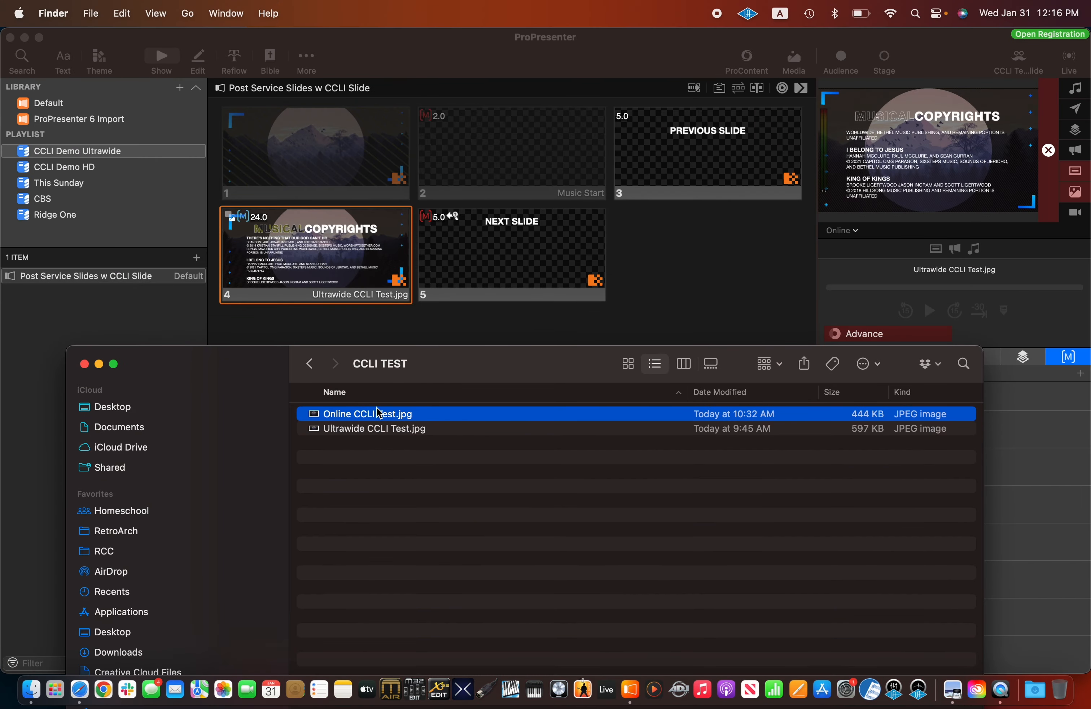
pyautogui.moveTo(346, 432); pyautogui.dragTo(463, 278)
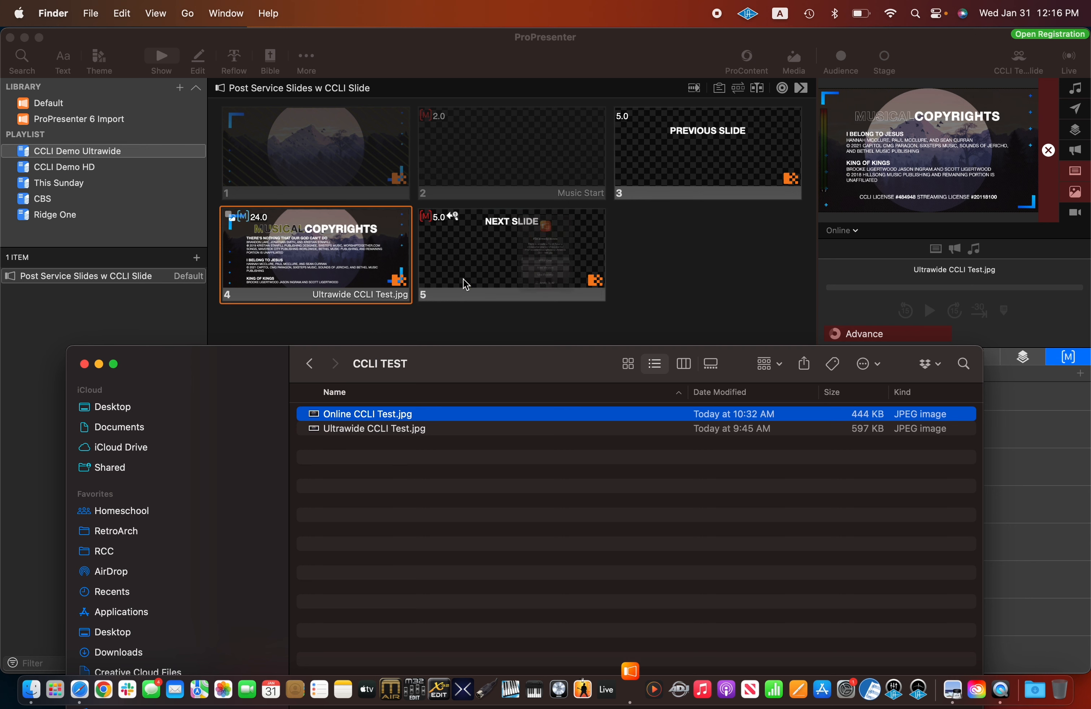
pyautogui.click(549, 332)
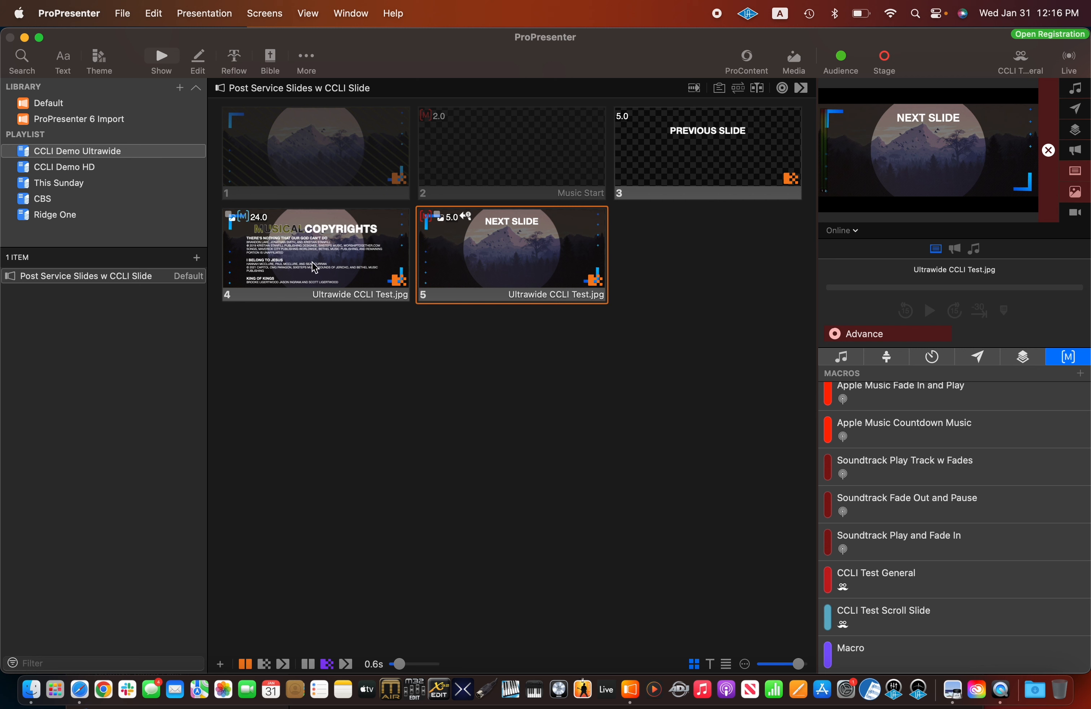
# Step: Run slides 3, 4 and 5 repeatedly to check the look changes on the Online output
pyautogui.click(793, 157)
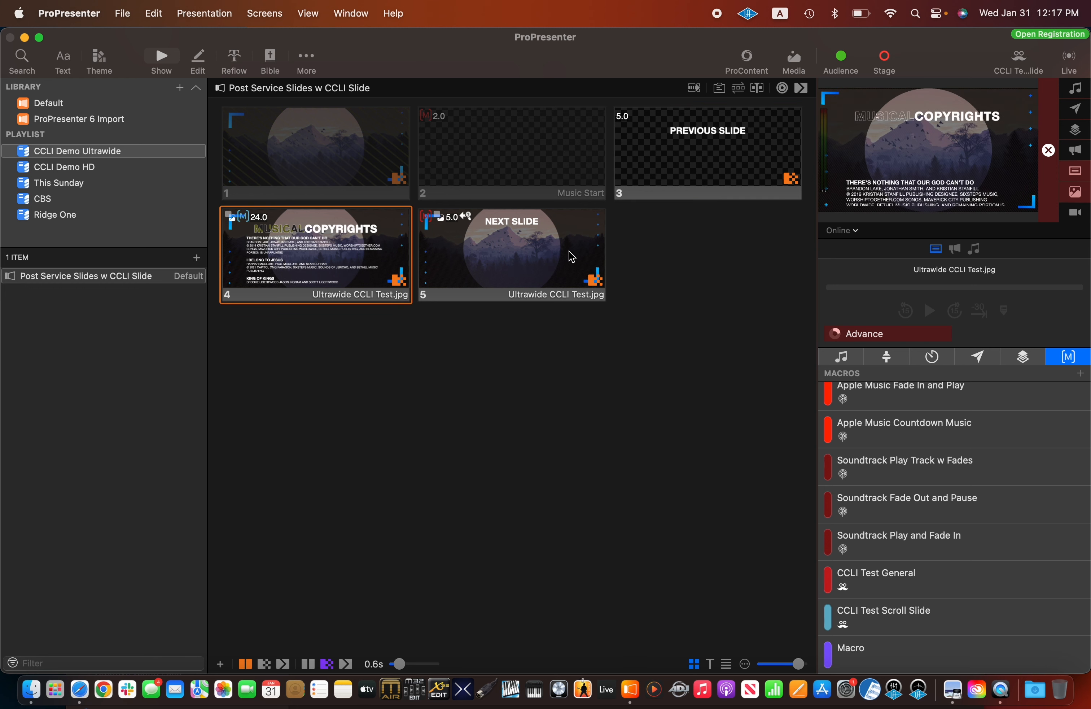
pyautogui.click(532, 274)
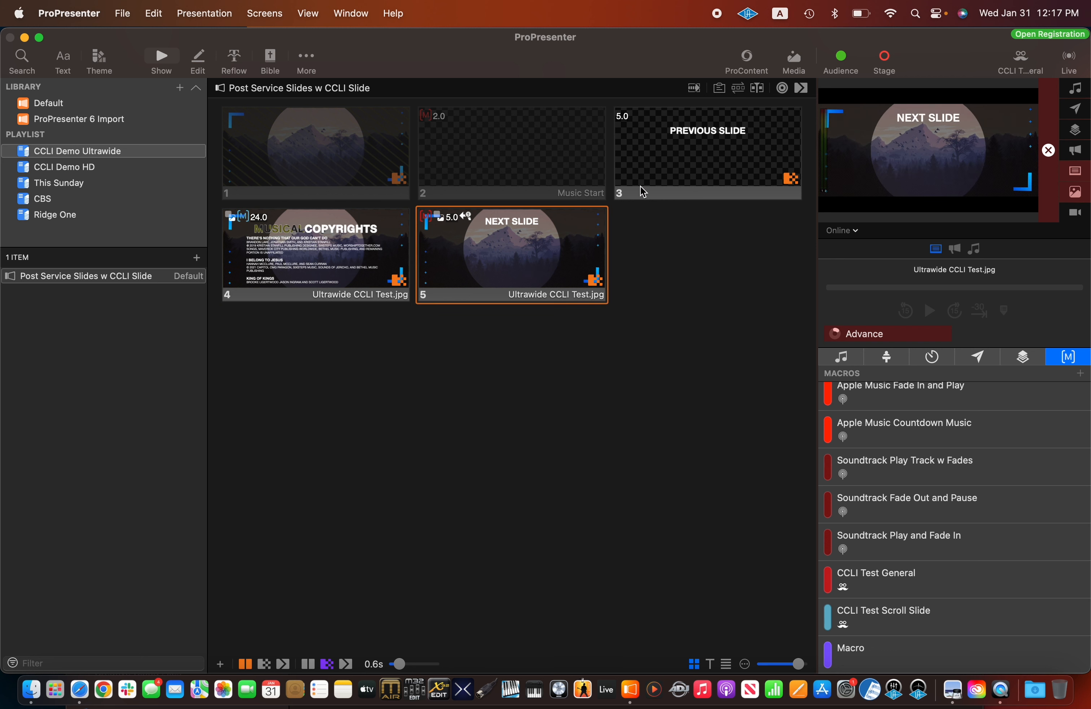
pyautogui.click(694, 155)
pyautogui.click(343, 256)
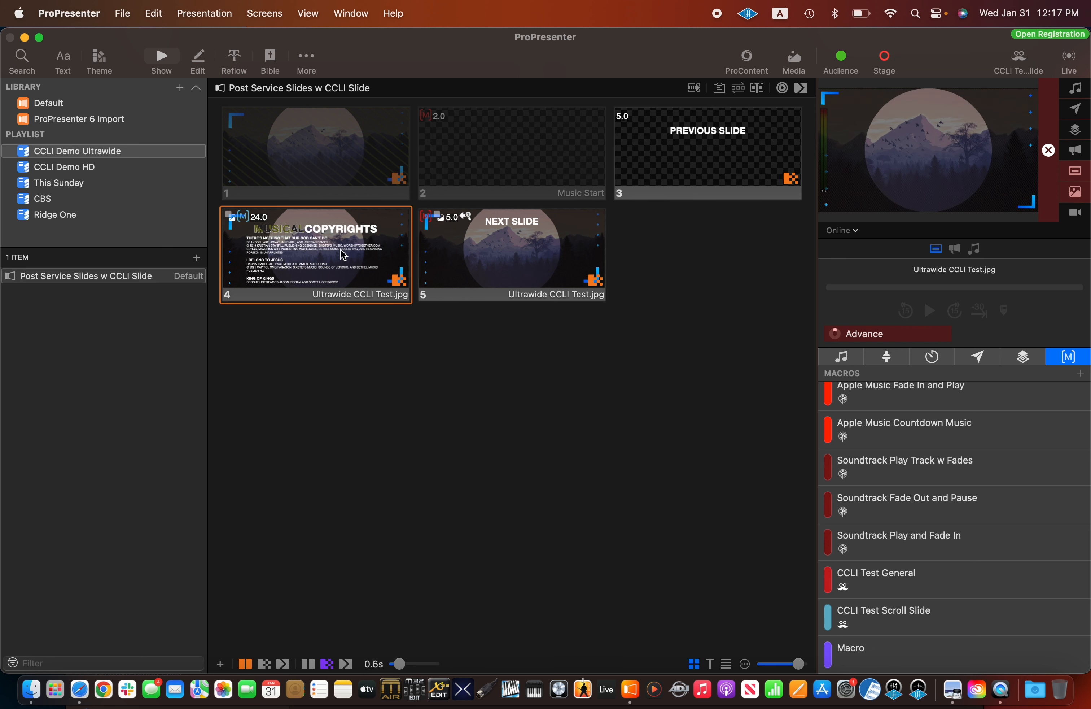
pyautogui.click(468, 258)
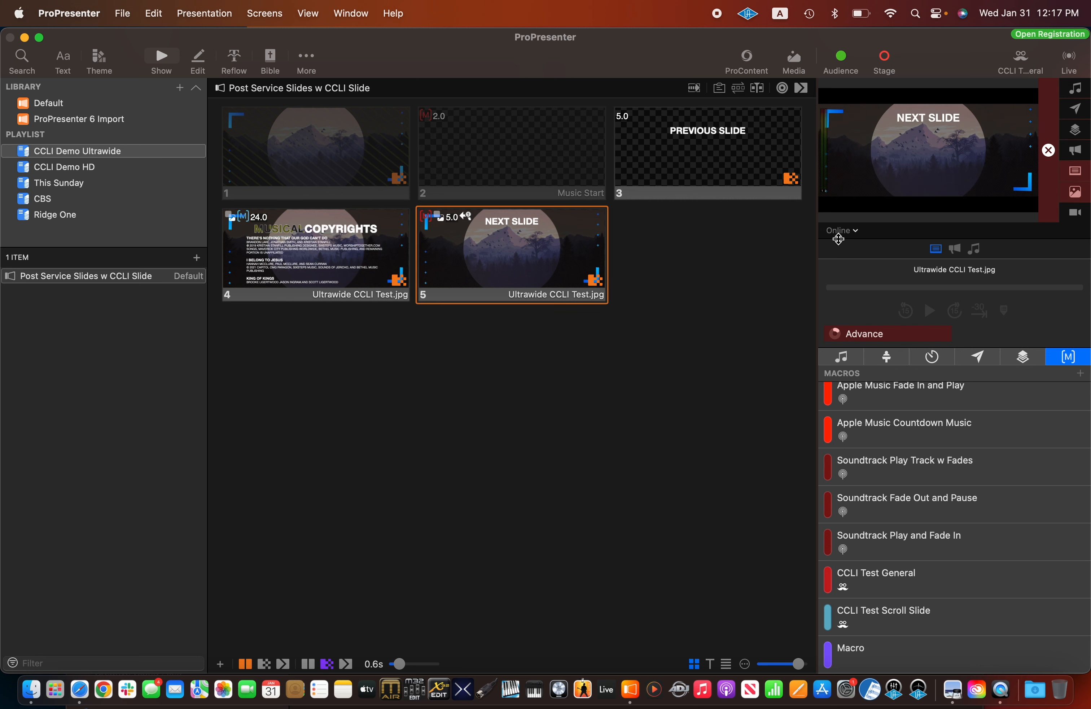
# Step: Switch the output preview to Mock Ultrawide and run slides 3, 4 and 5 to check the transitions there
pyautogui.click(849, 231)
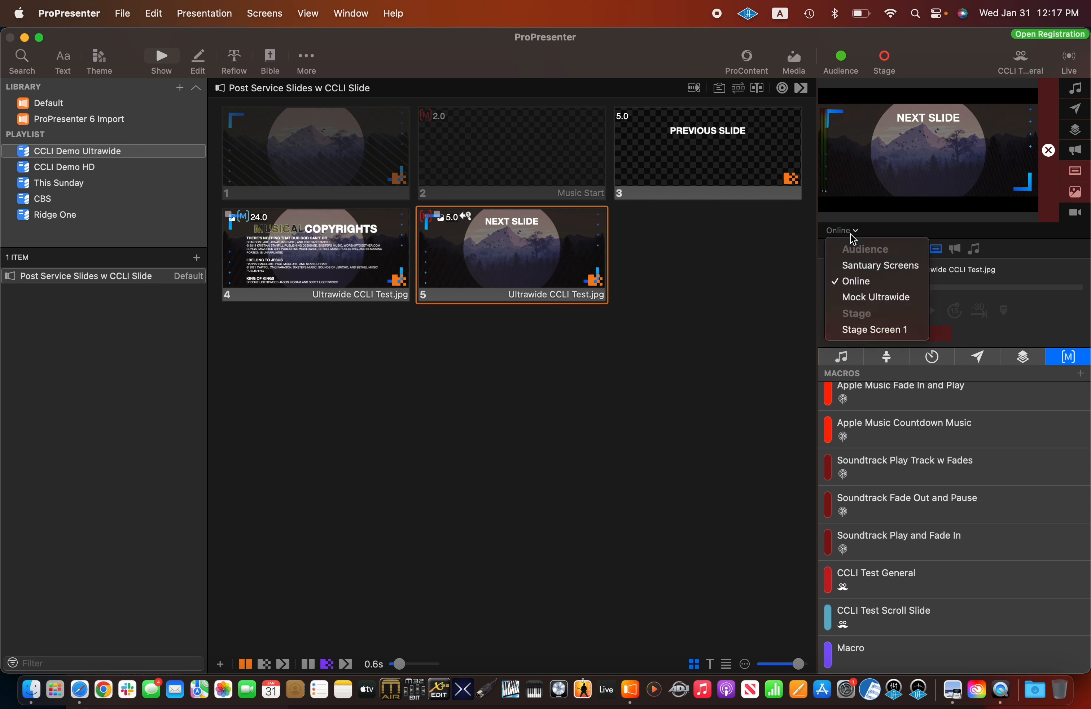
pyautogui.click(868, 302)
pyautogui.click(633, 156)
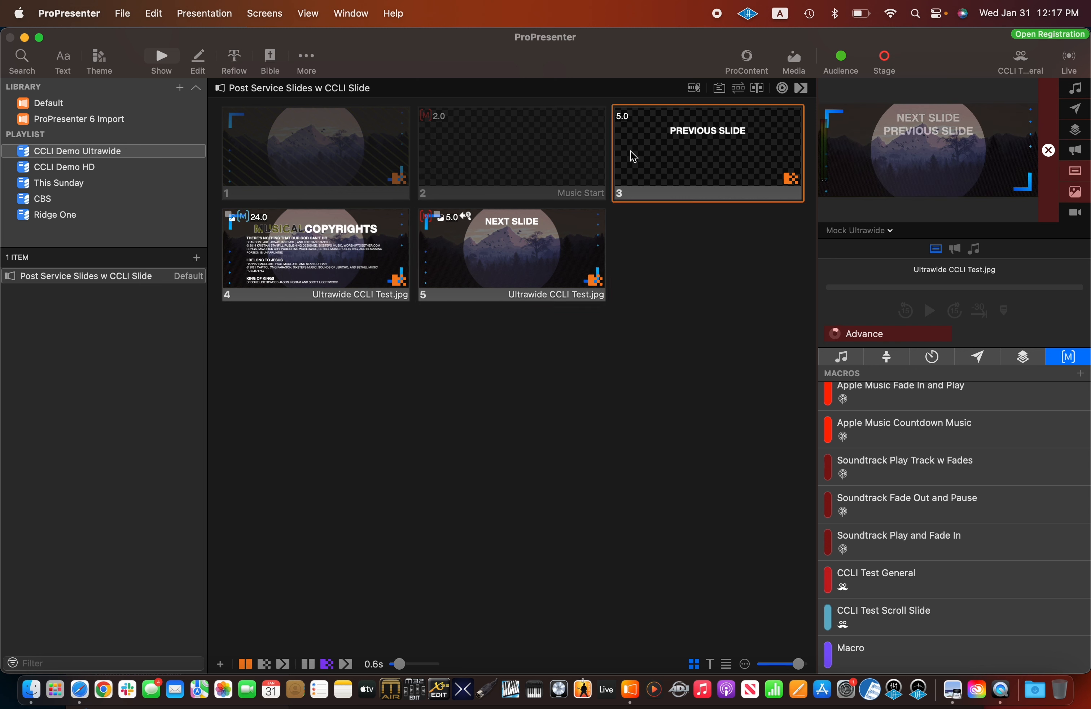
pyautogui.click(338, 258)
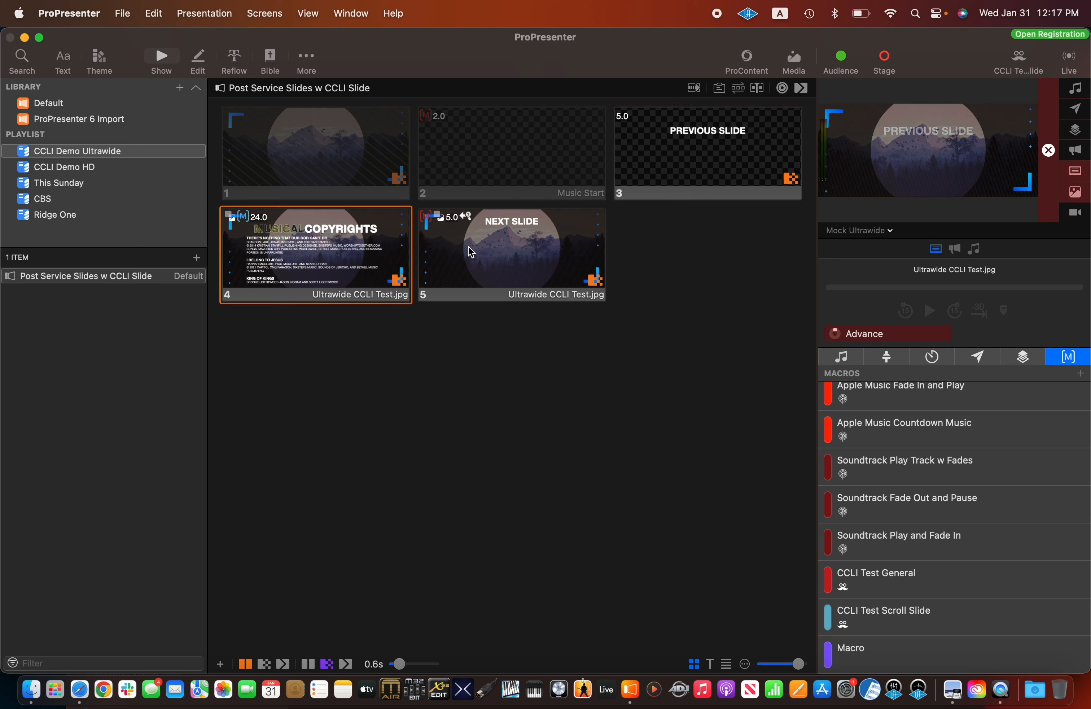
pyautogui.click(502, 256)
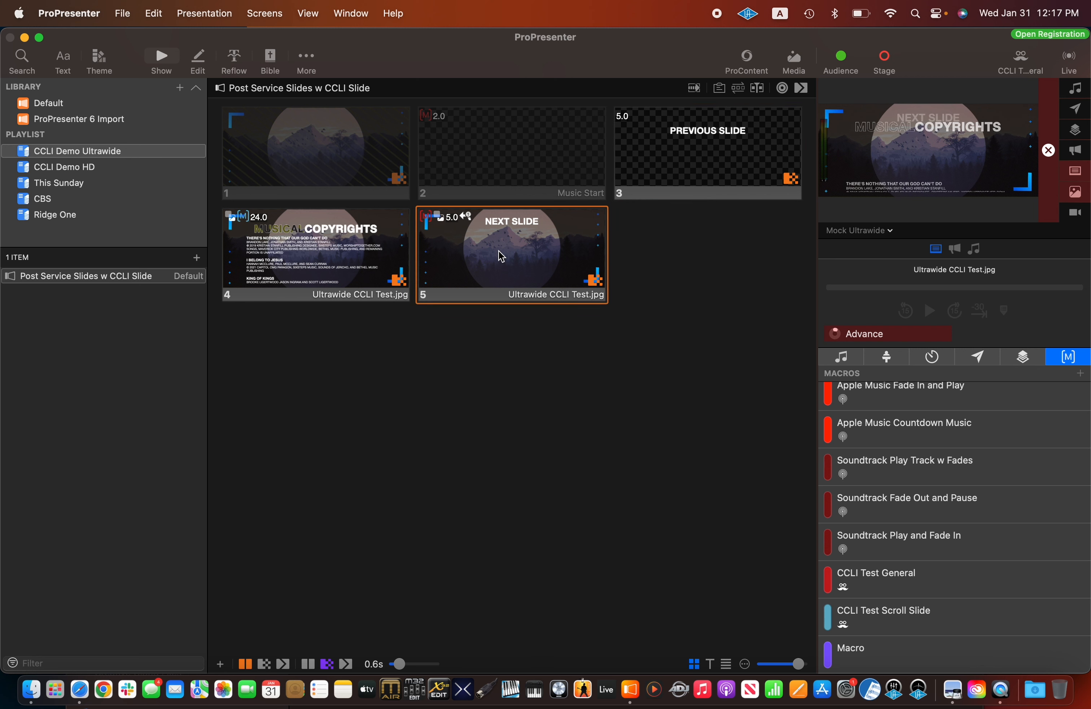